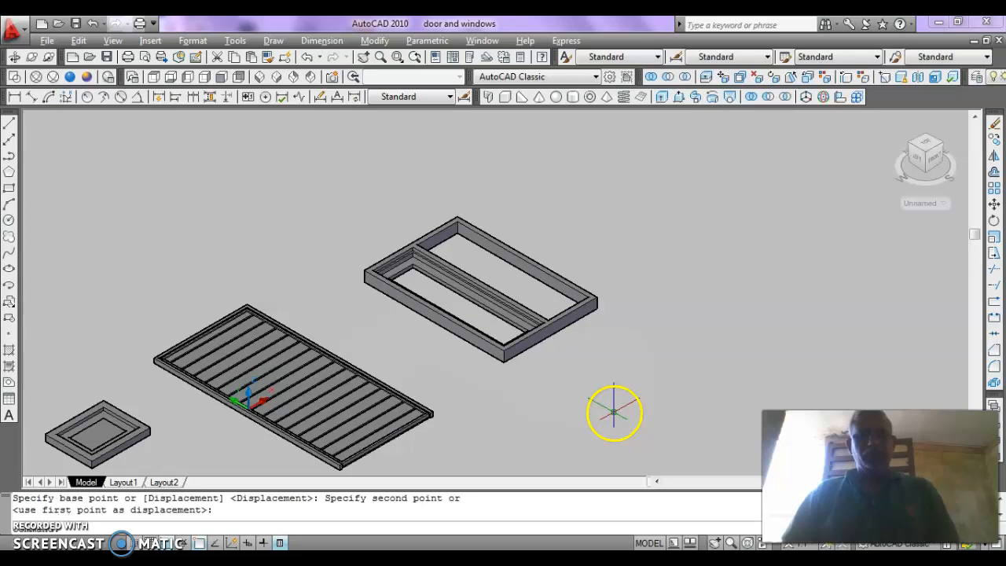
scroll(542, 338, up, 3)
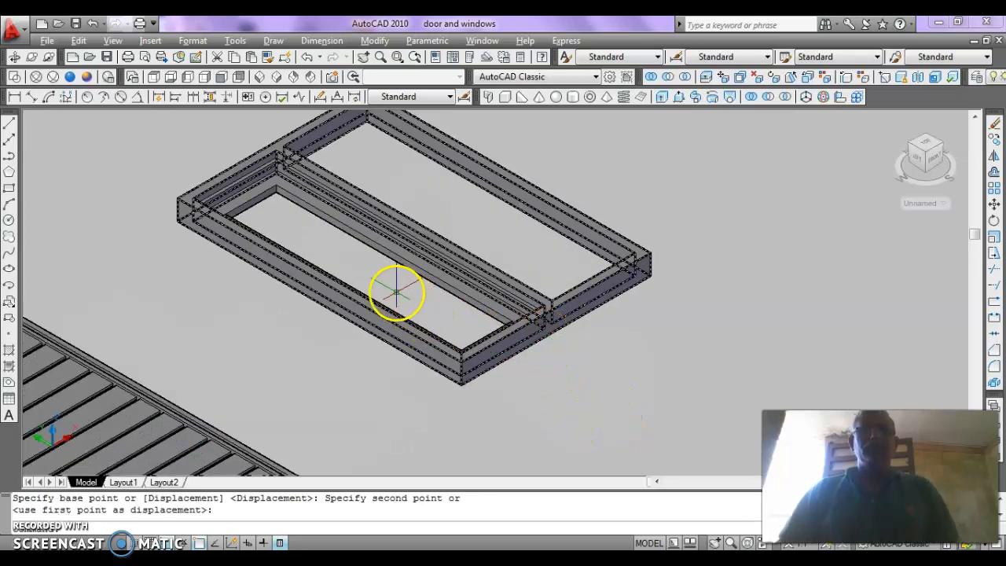
scroll(397, 292, down, 2)
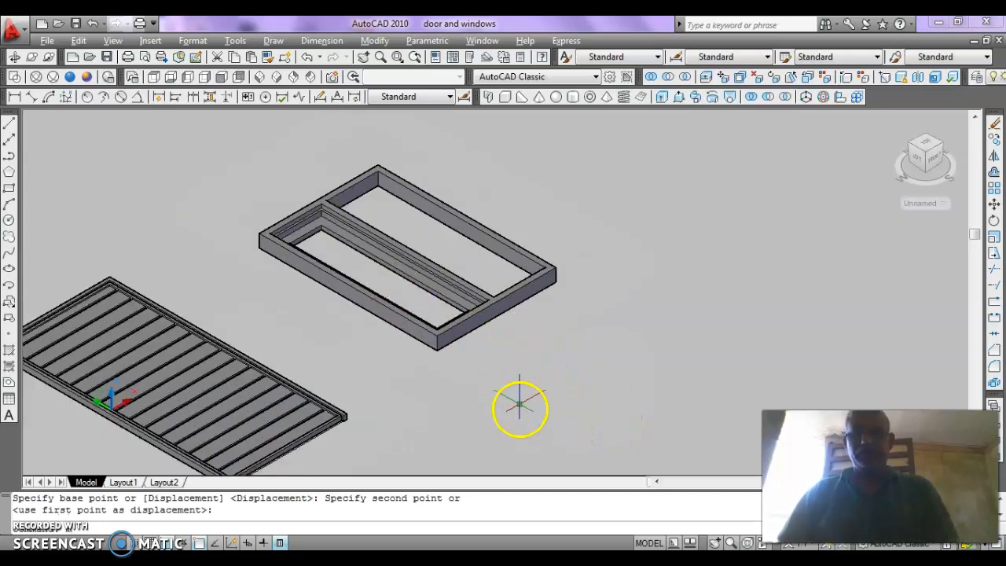
text(m)
key(Return)
click(521, 272)
click(521, 280)
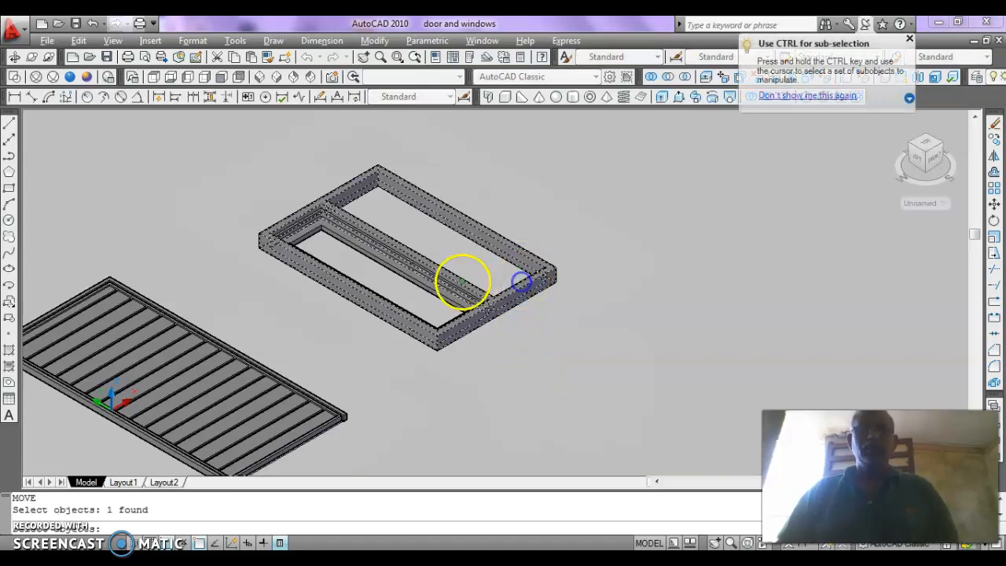
click(437, 291)
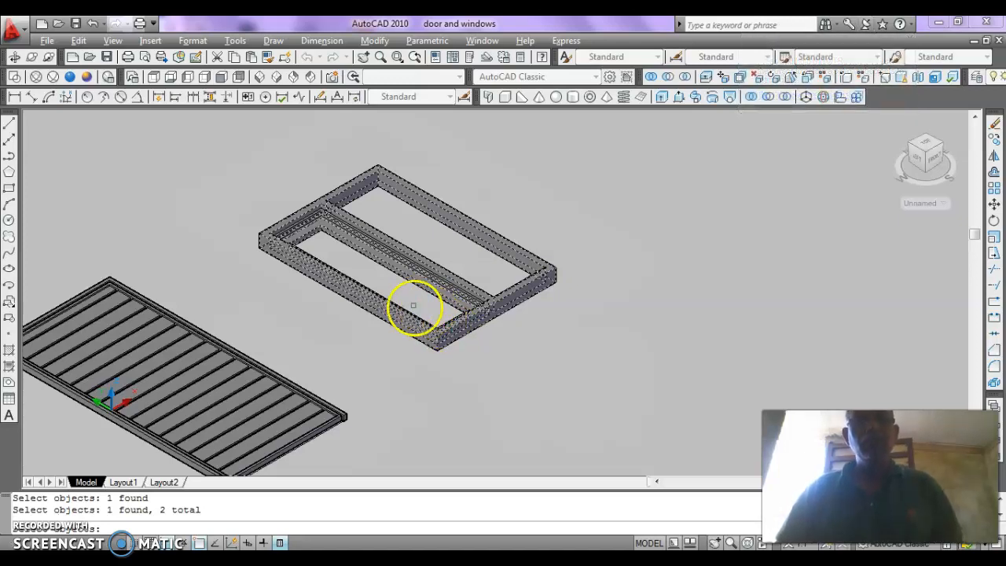
key(Escape)
Press/pull the open area inside the inner sash frame by .75 to form a panel
scroll(405, 300, up, 2)
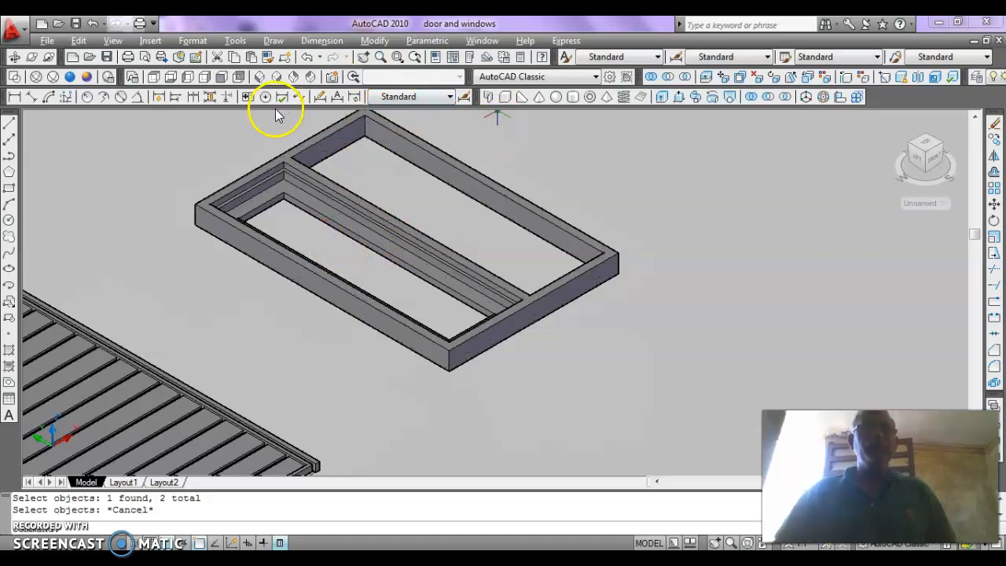
click(678, 98)
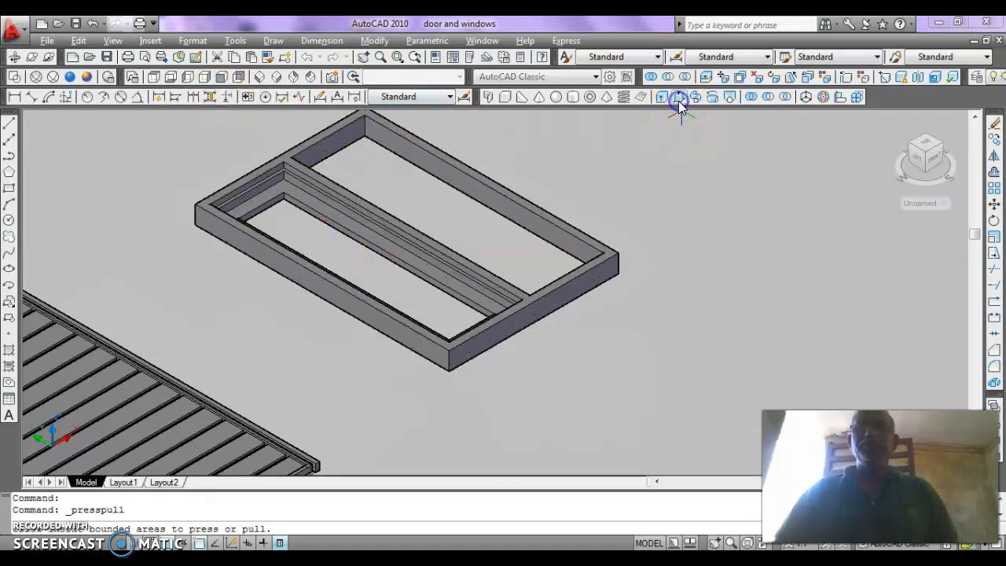
click(391, 291)
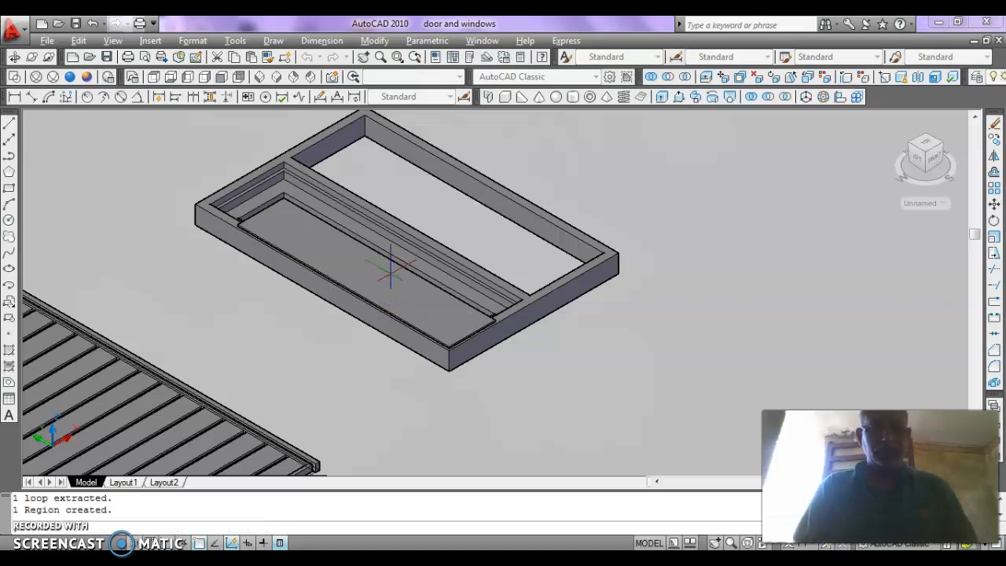
text(.75)
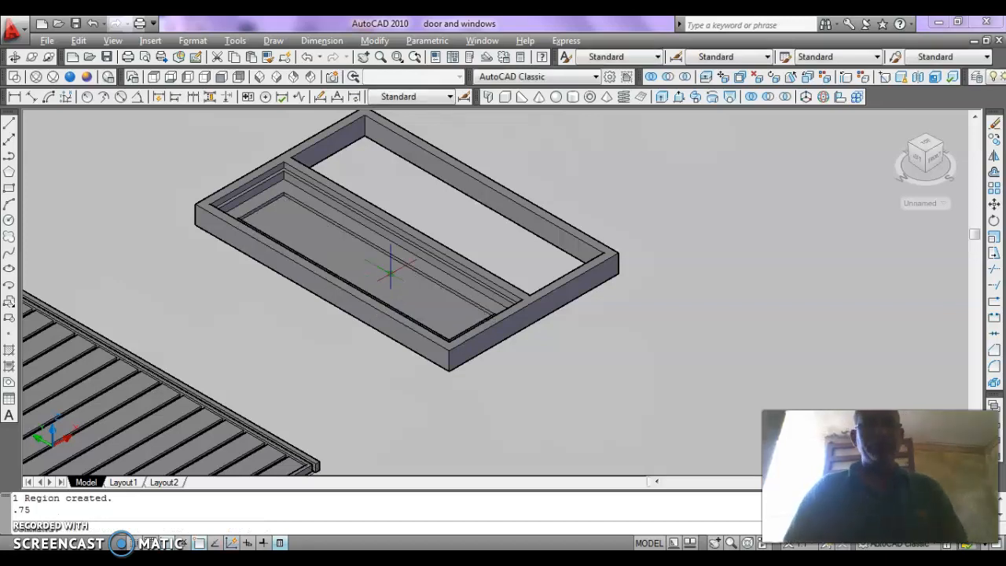
key(Return)
key(Escape)
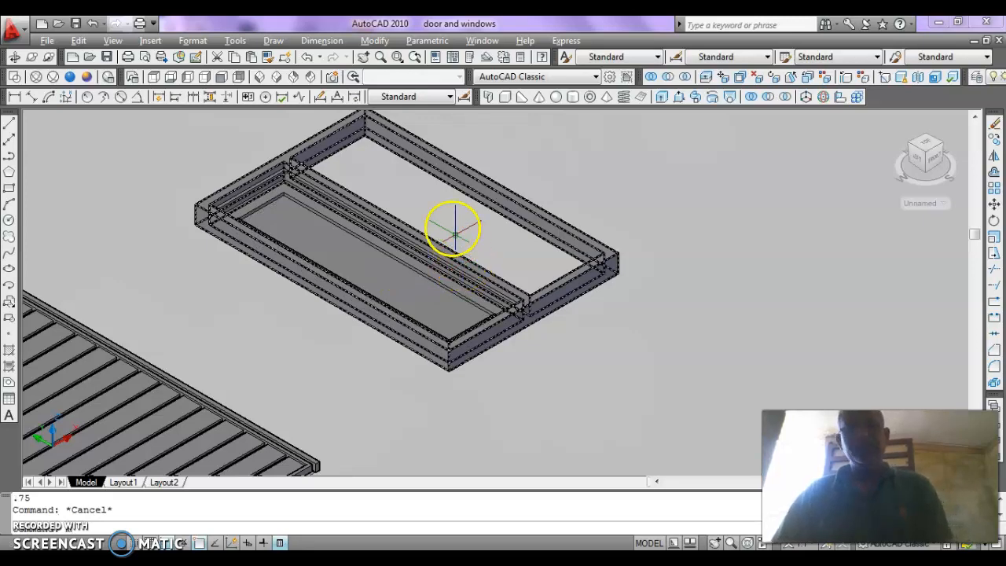
Move the new panel up within the sash opening, using the midpoint of its vertical corner edge as base point
text(m)
key(Return)
click(359, 245)
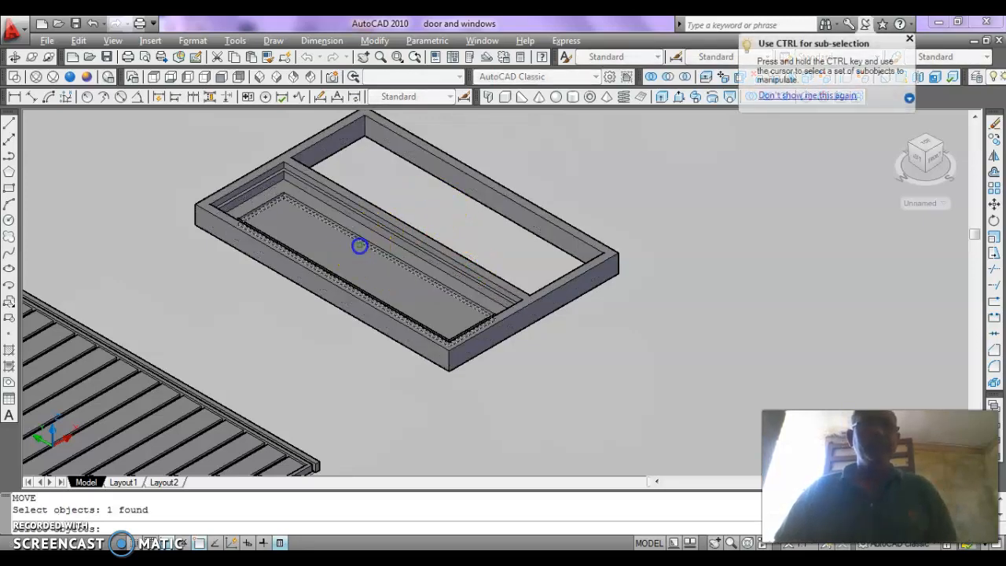
key(Return)
scroll(285, 199, up, 5)
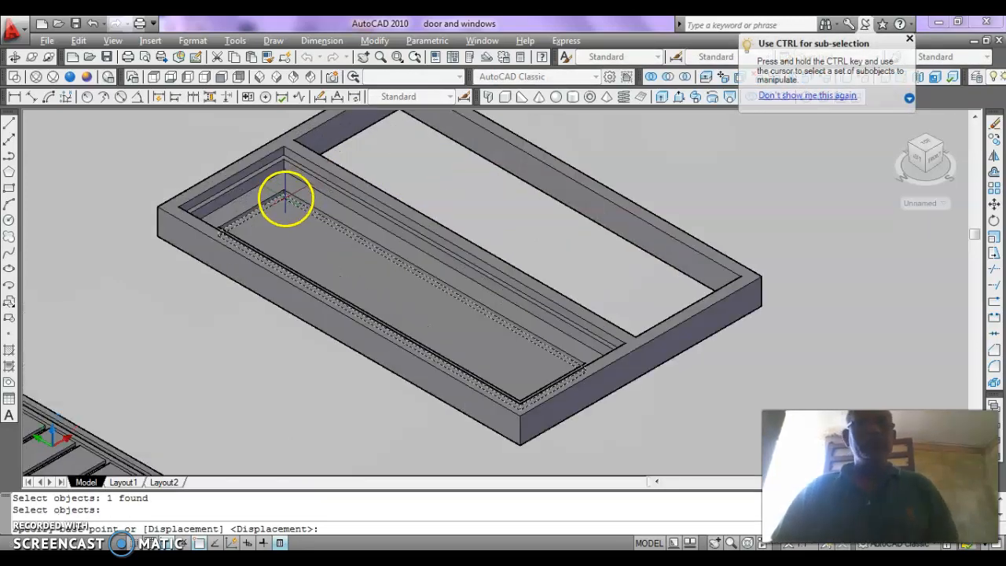
scroll(285, 197, up, 2)
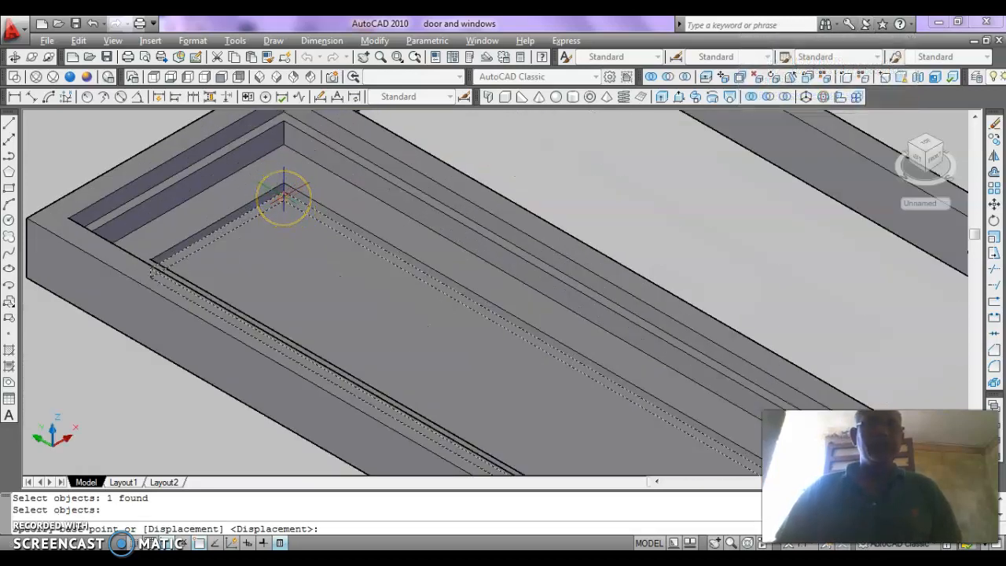
key(Return)
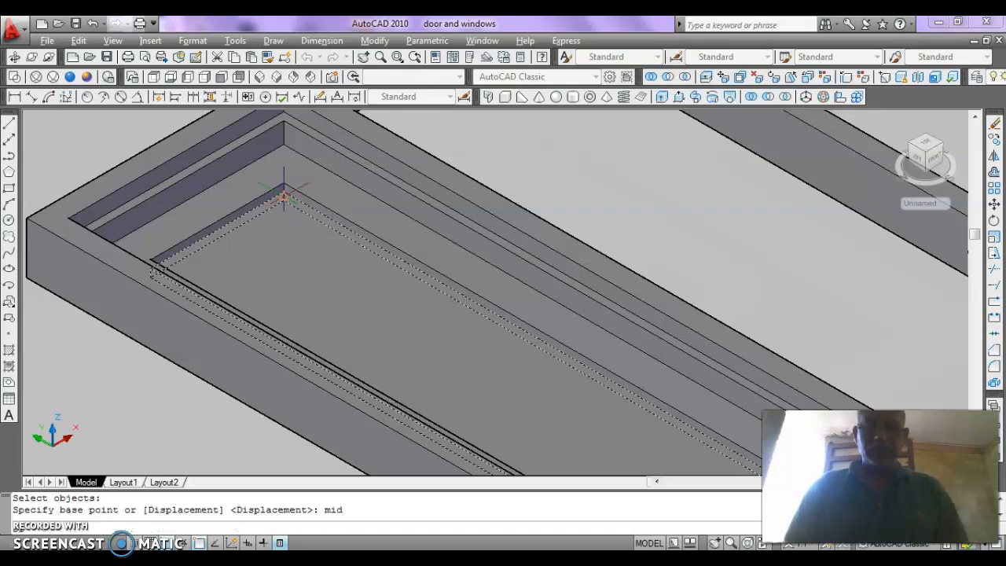
click(284, 195)
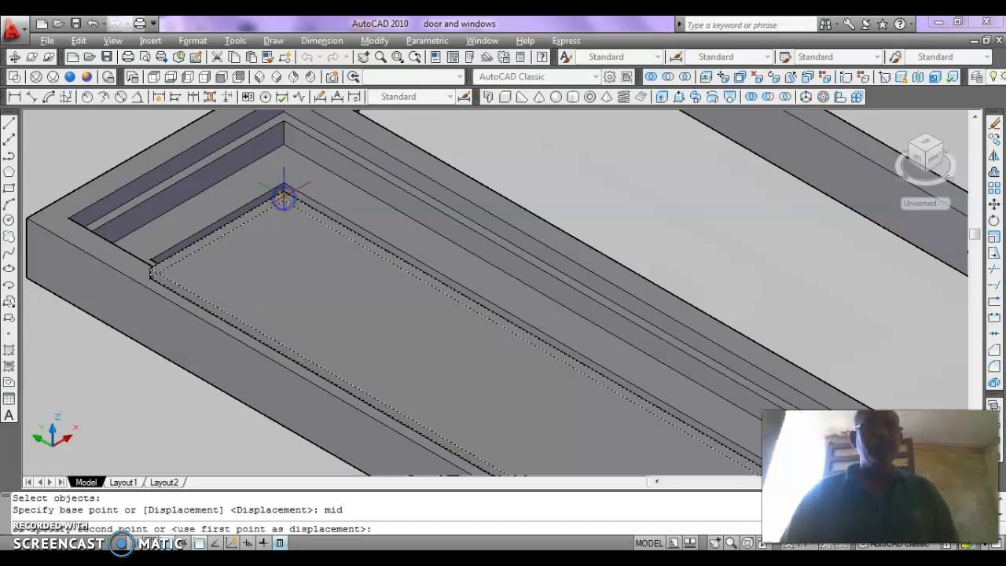
click(284, 191)
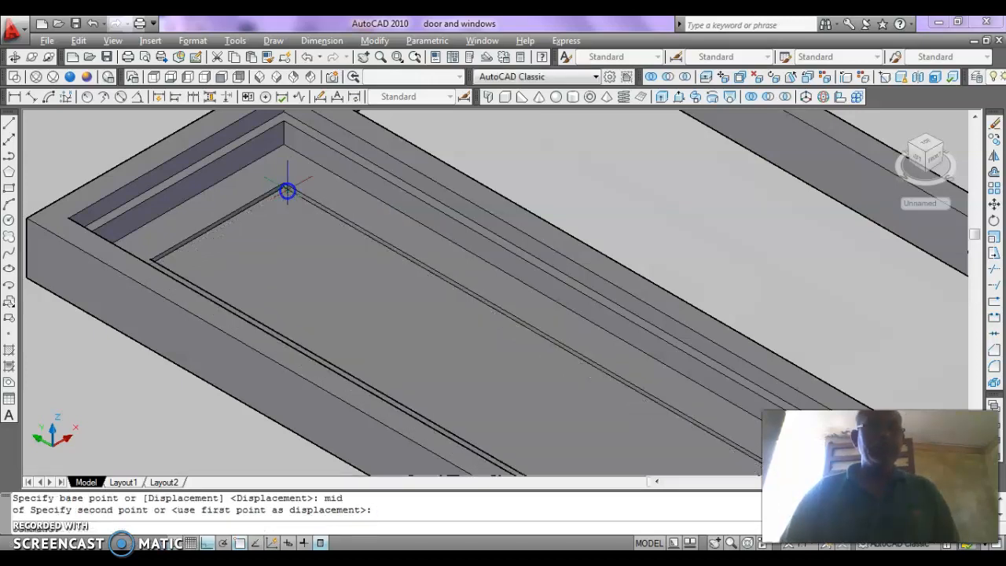
scroll(242, 197, down, 6)
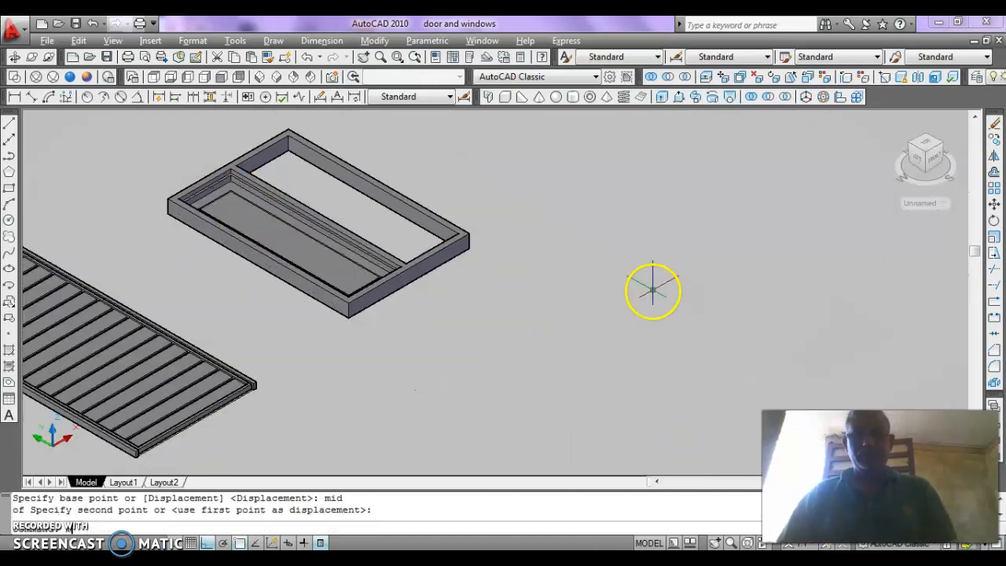
Move the outer frame, the inner sash parts and the panel together 5' along the 0° direction, off the 2D outlines
text(m)
key(Return)
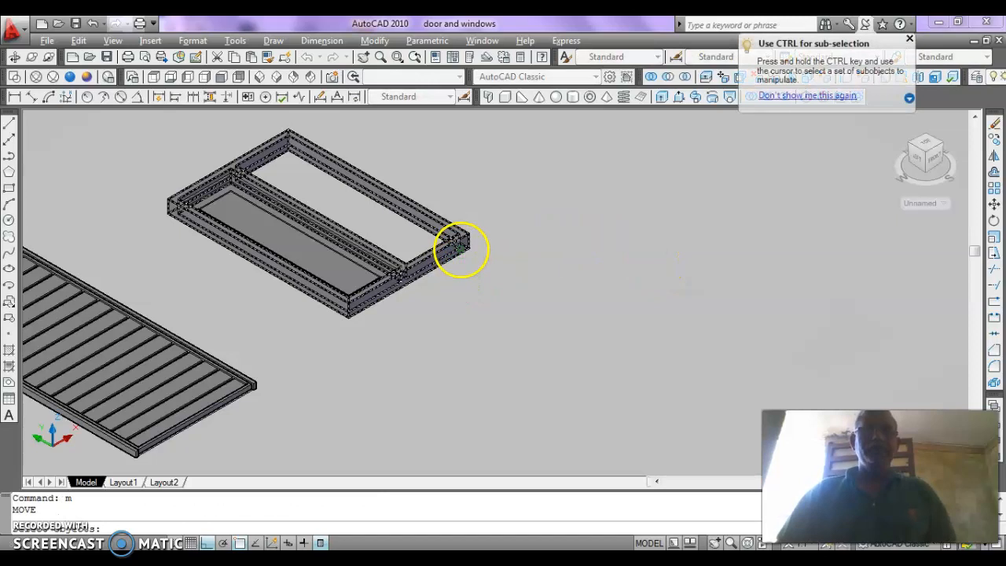
click(342, 238)
click(342, 237)
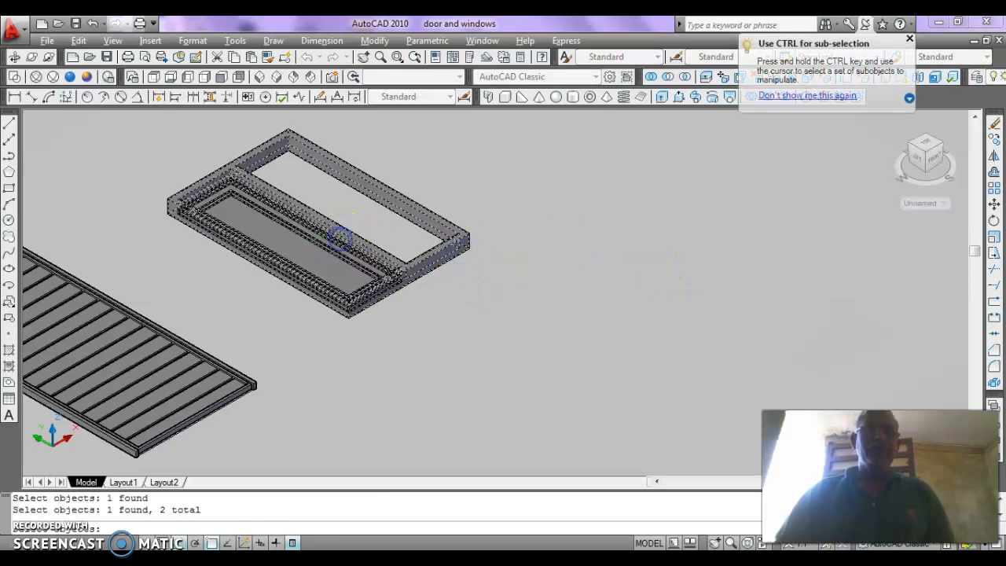
click(312, 231)
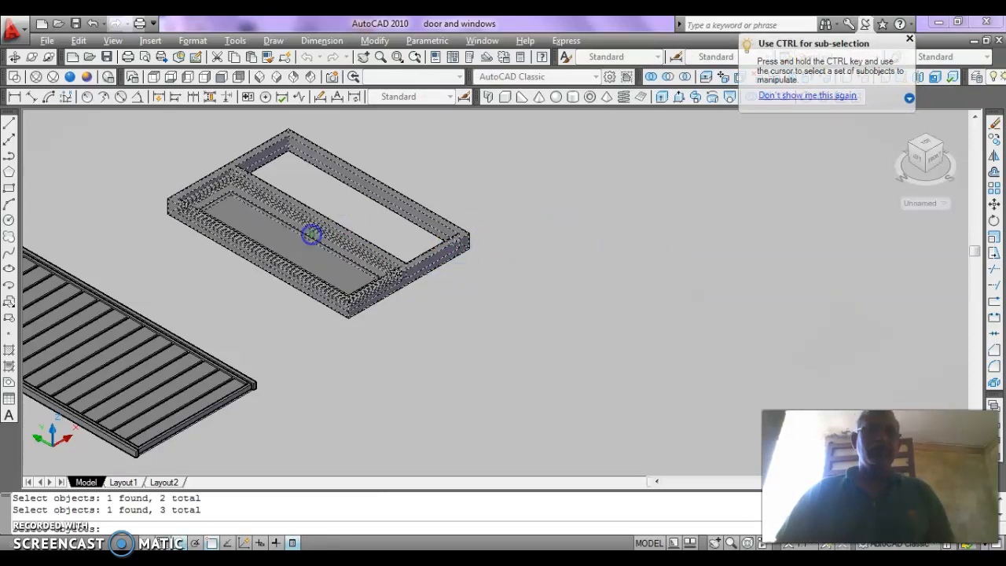
click(290, 250)
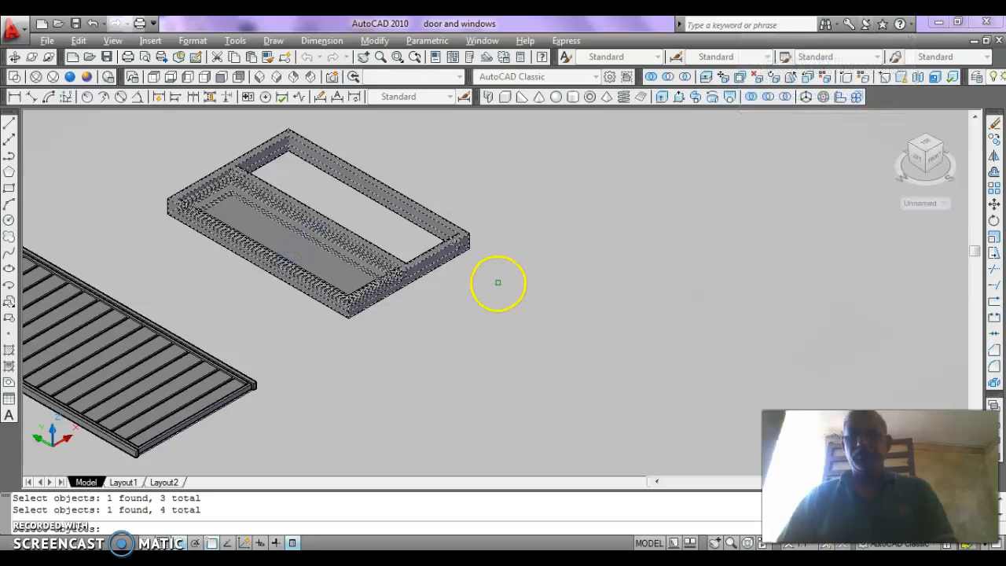
key(Return)
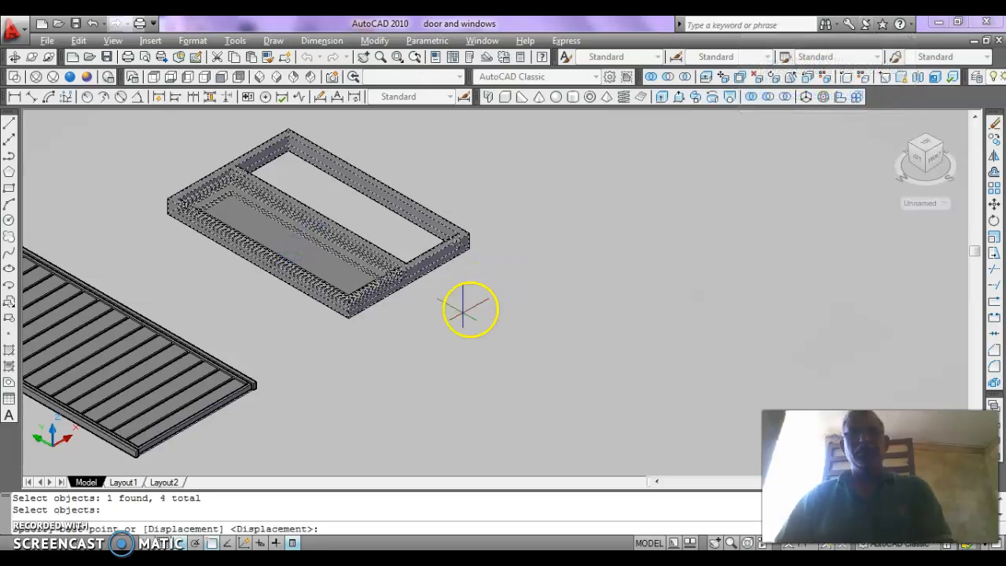
click(366, 332)
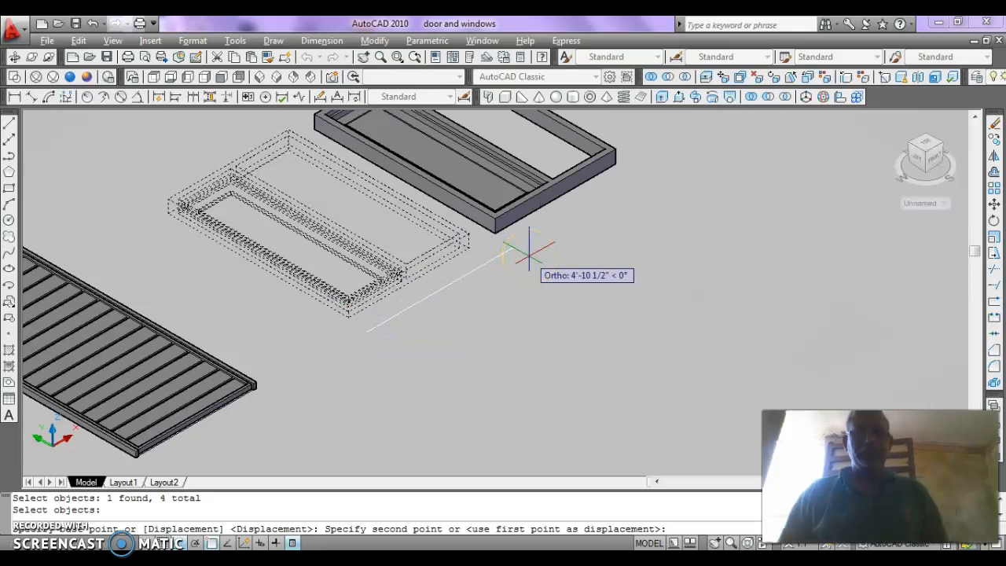
text(5')
key(Return)
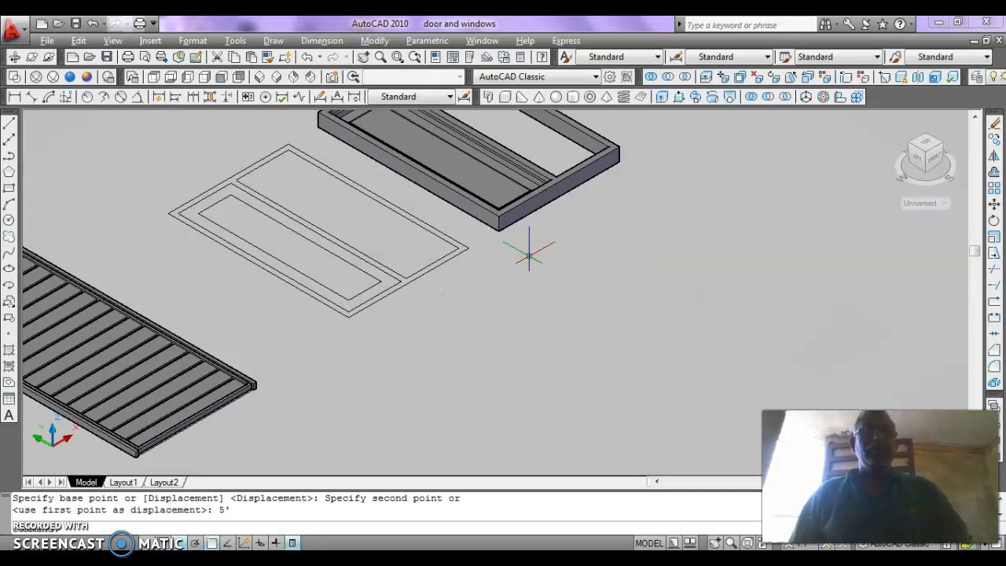
key(Escape)
3D-mirror the inner sash moulding across a three-point plane through the mid-height of the outer frame's corners, keeping the source object
scroll(480, 275, down, 4)
scroll(503, 247, up, 2)
scroll(483, 267, down, 2)
scroll(482, 281, up, 5)
mouse_move(510, 235)
middle_down()
mouse_move(510, 280)
mouse_move(478, 322)
middle_up()
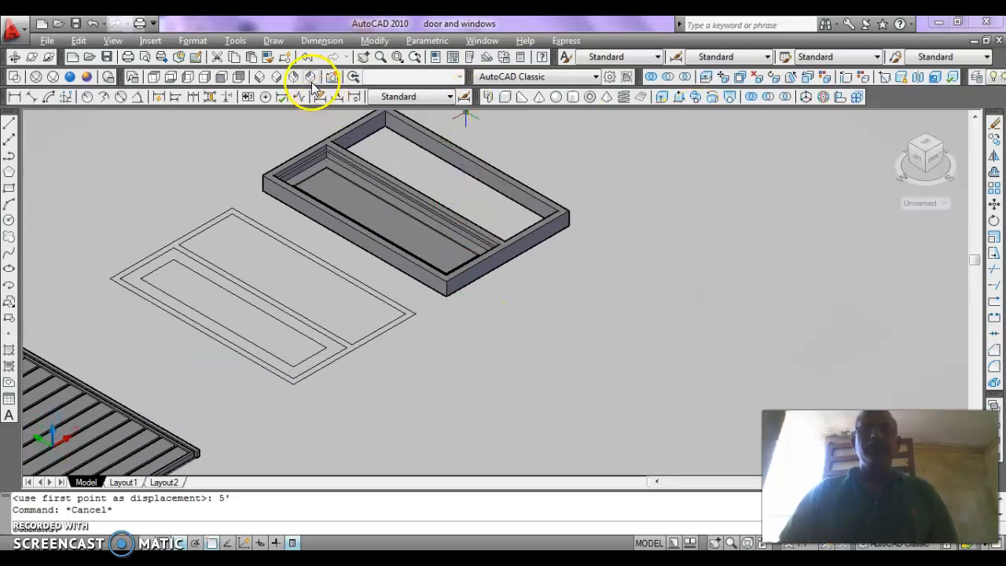
click(376, 44)
mouse_move(394, 448)
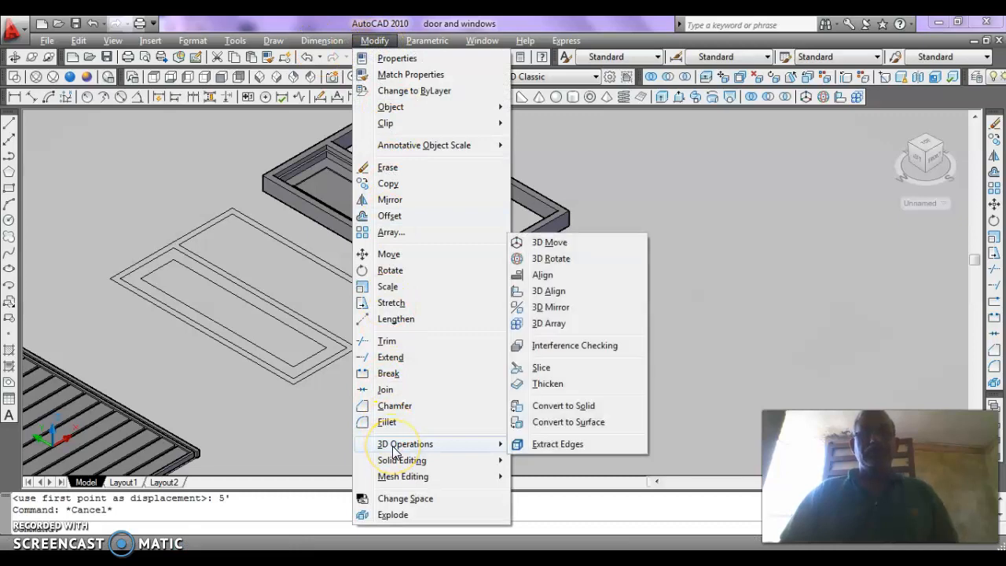
click(537, 307)
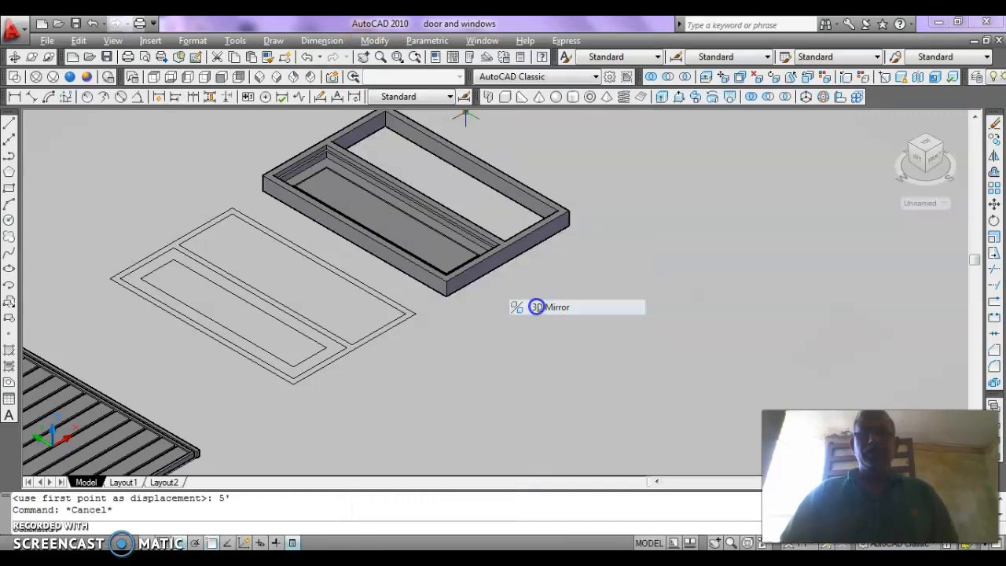
click(445, 236)
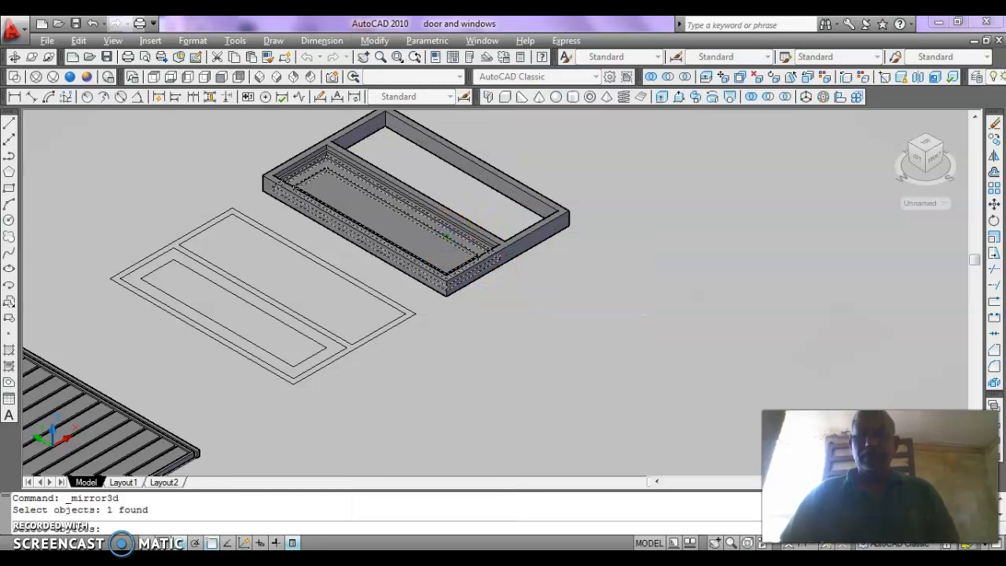
right_click(377, 240)
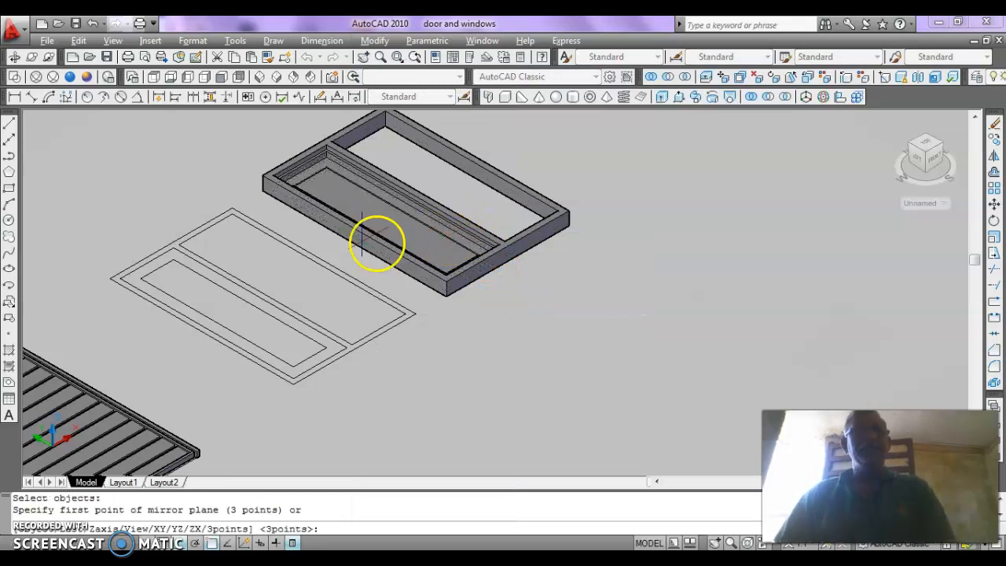
click(263, 186)
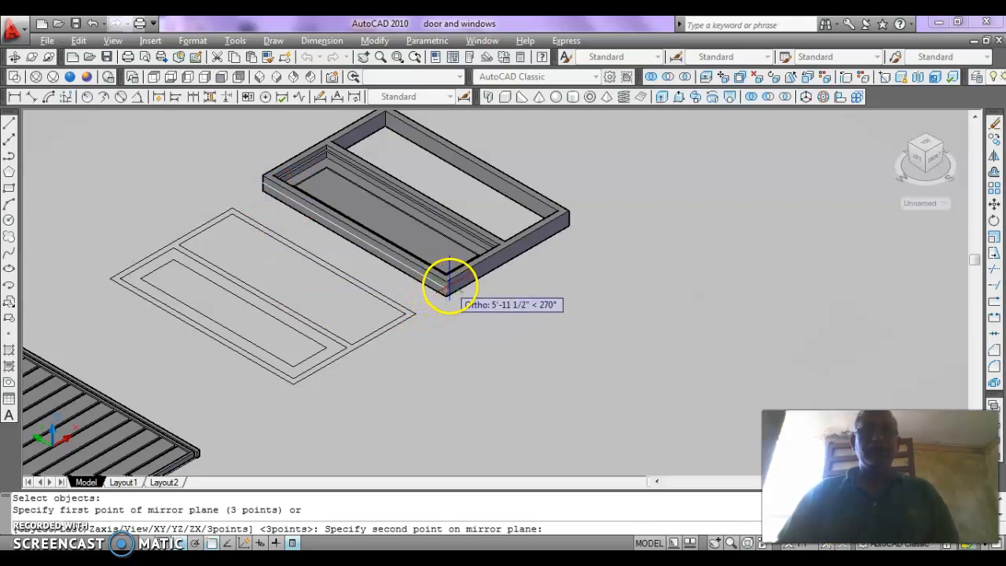
scroll(447, 285, up, 5)
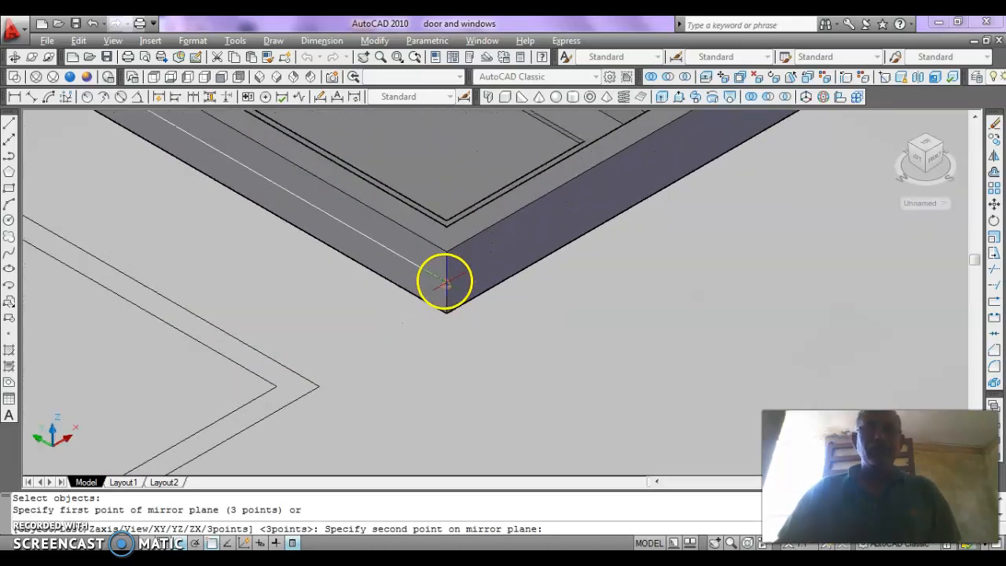
click(445, 281)
scroll(433, 352, down, 5)
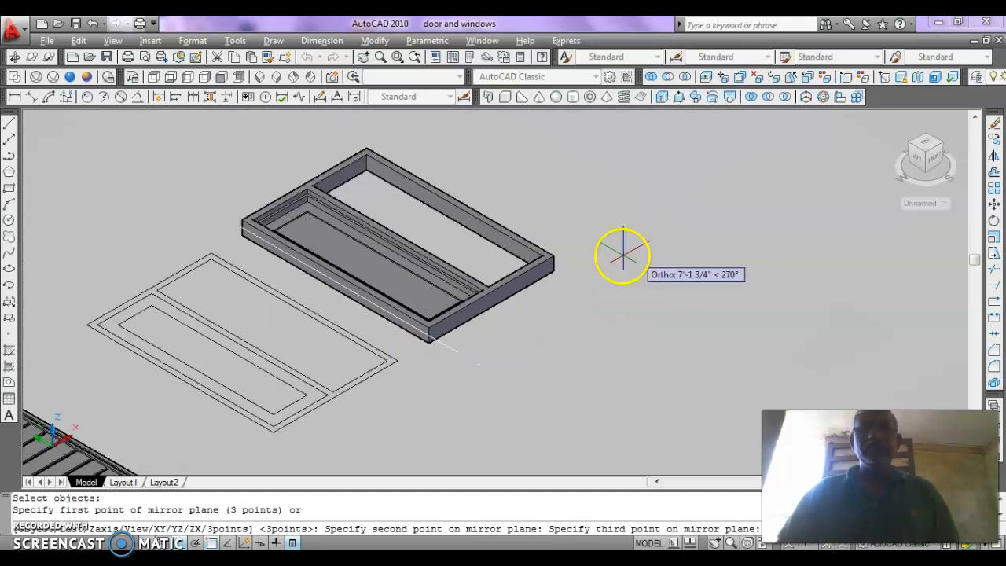
click(555, 265)
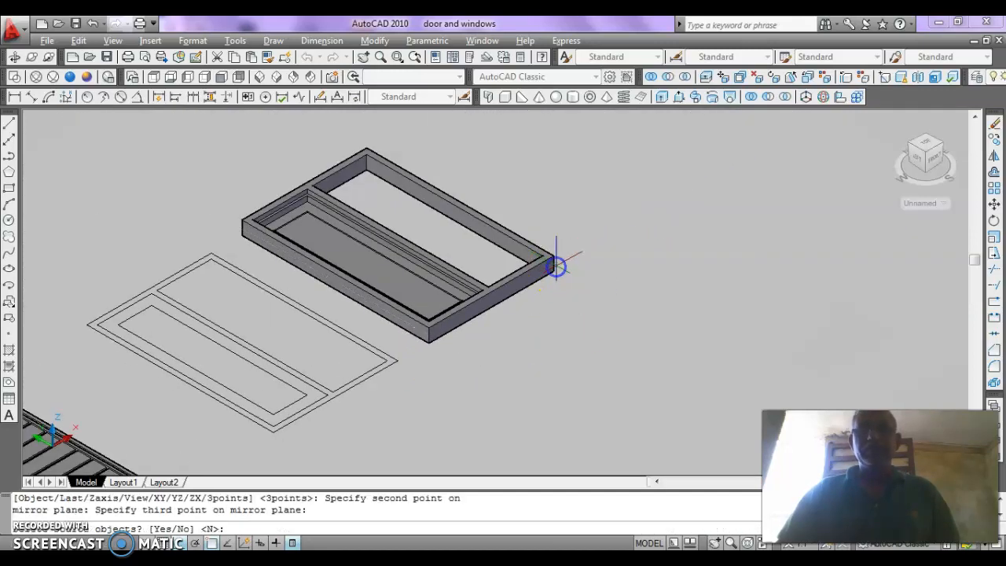
key(Return)
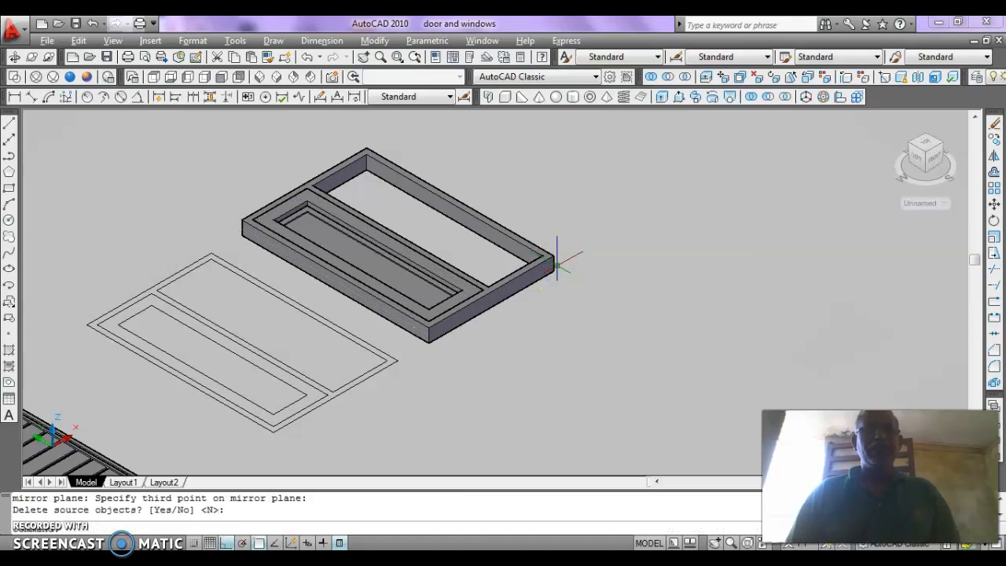
key(Escape)
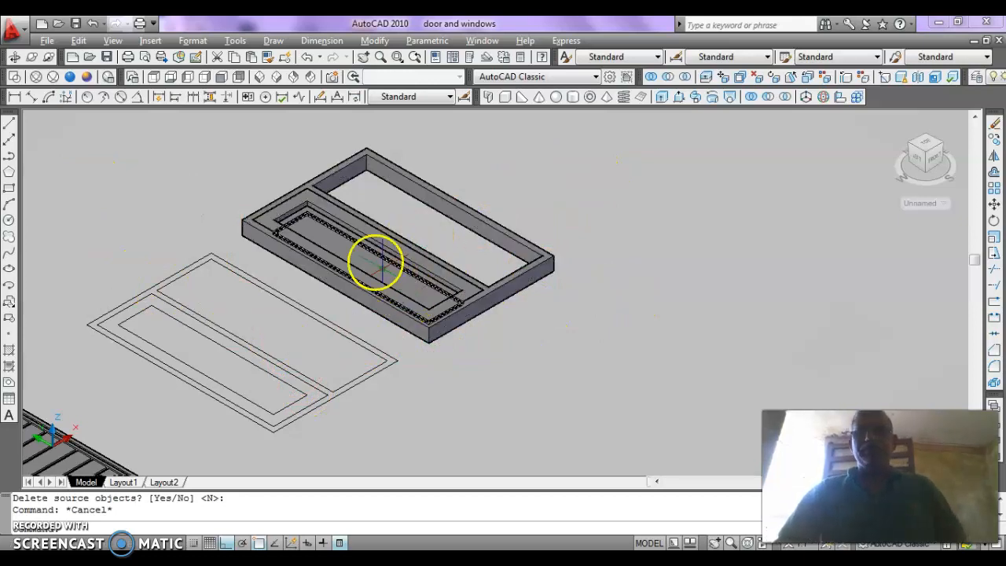
scroll(309, 198, up, 3)
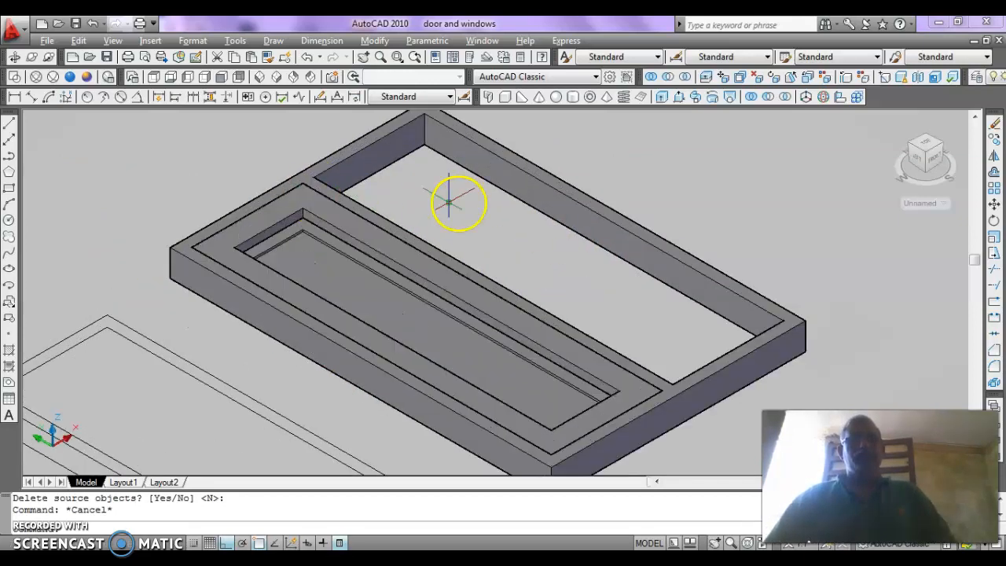
Set up a hatch with the ANSI37 pattern at scale 5
scroll(464, 246, down, 3)
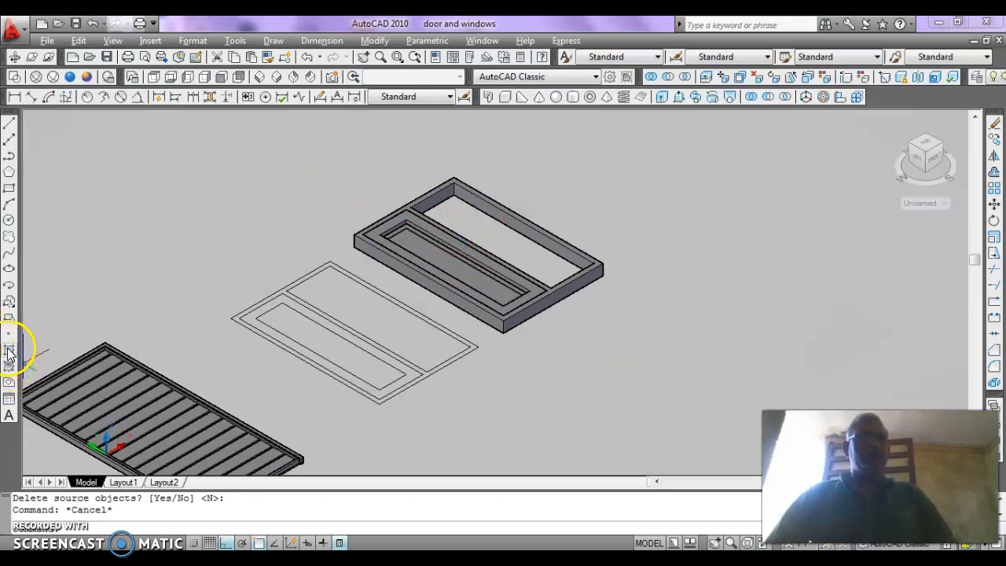
key(Escape)
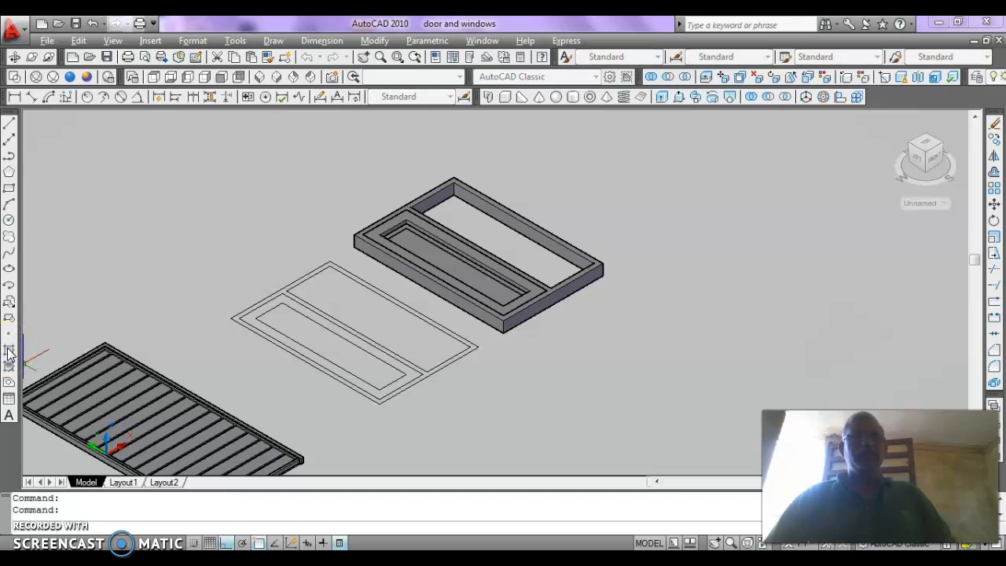
click(8, 351)
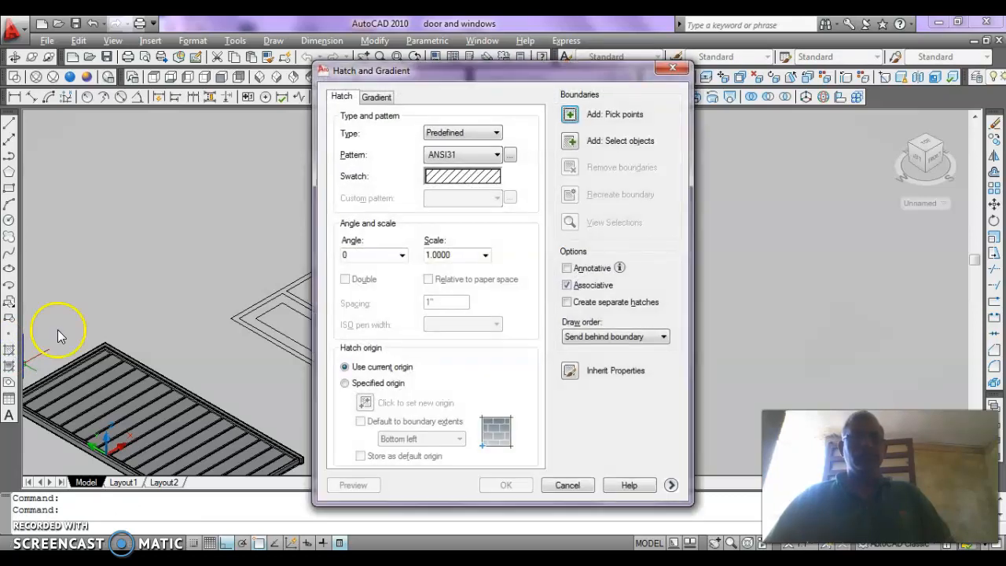
click(467, 183)
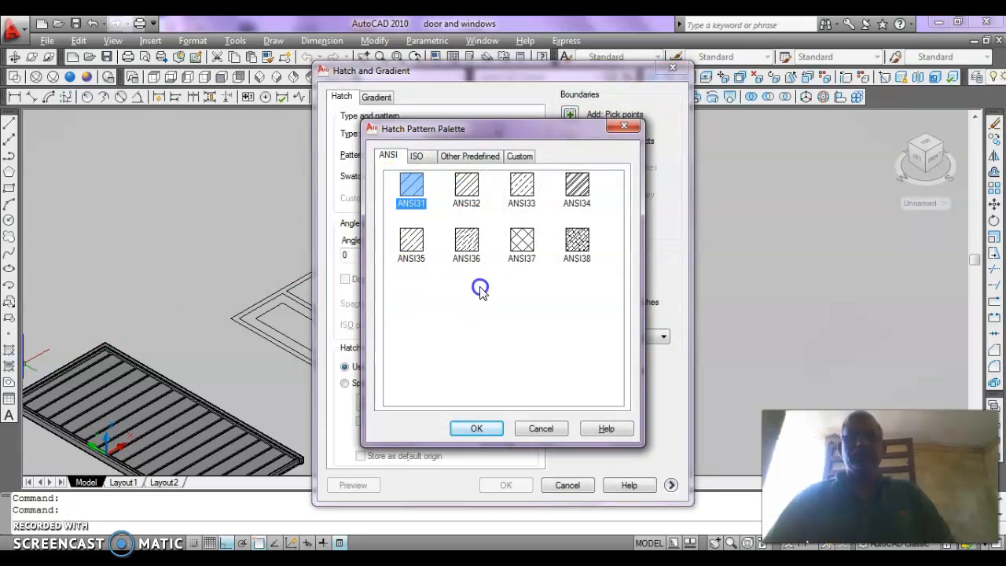
click(518, 245)
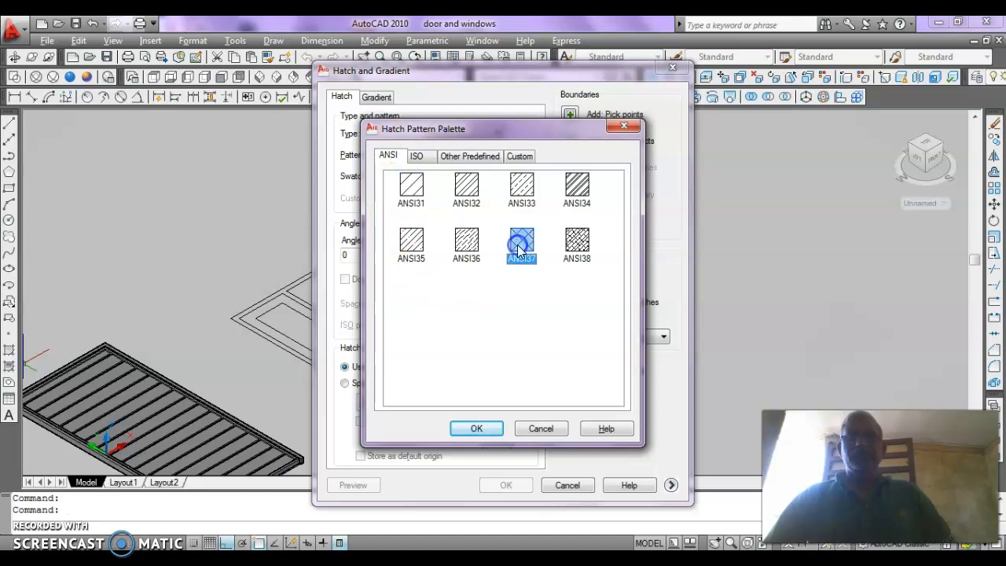
click(478, 429)
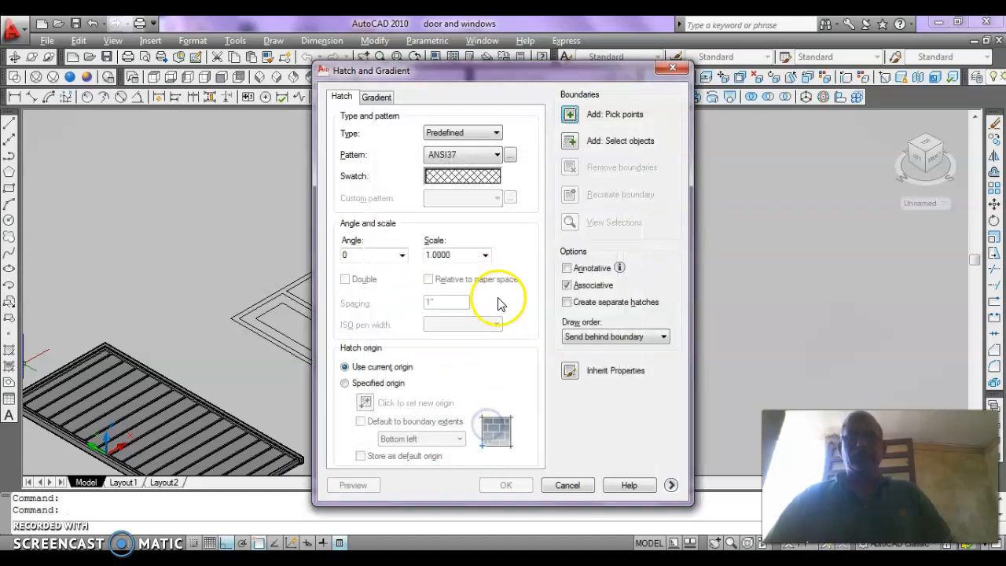
click(396, 255)
drag(452, 260, 388, 253)
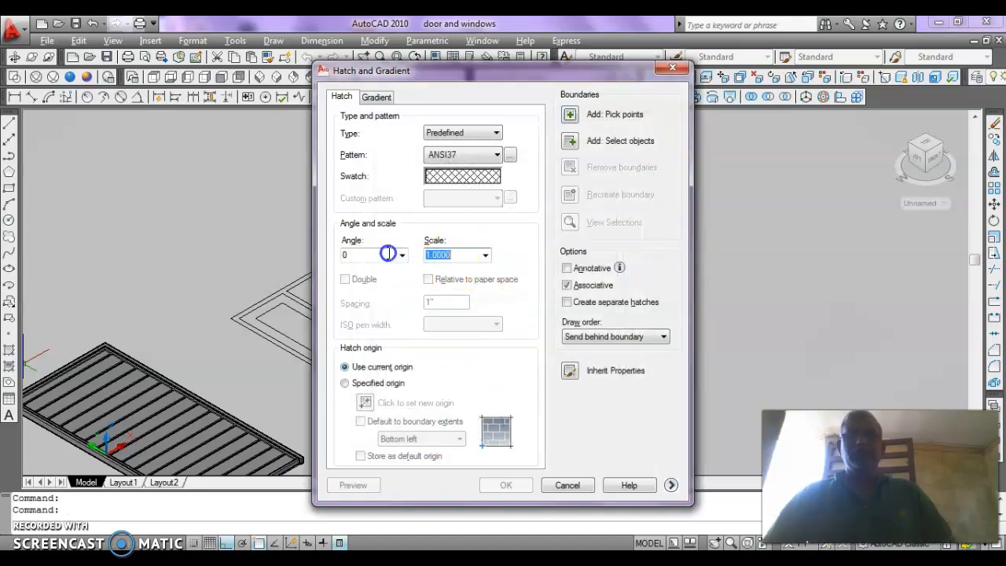
Apply the hatch inside the innermost rectangle of the 2D window outline beside the 3D frame
click(582, 118)
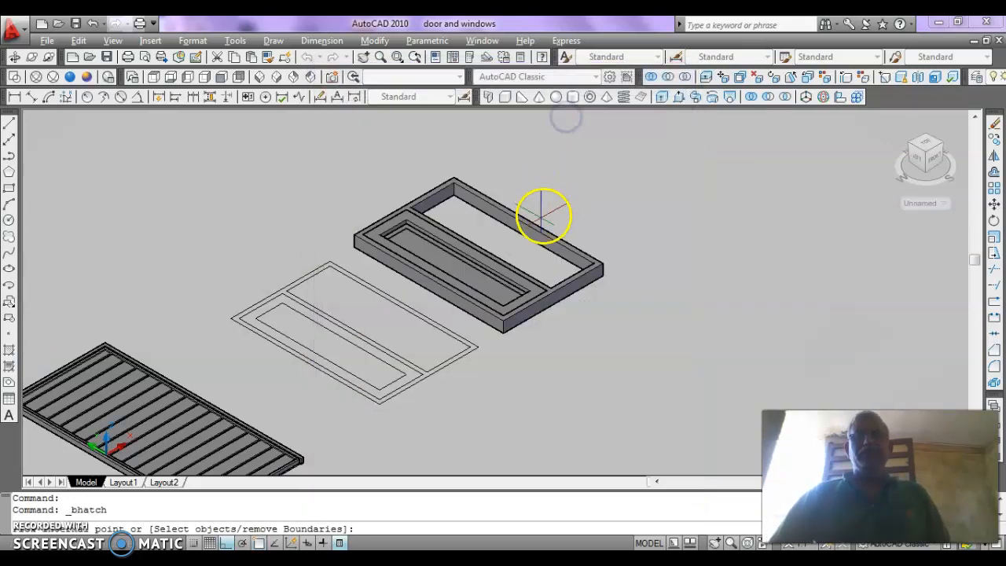
click(330, 340)
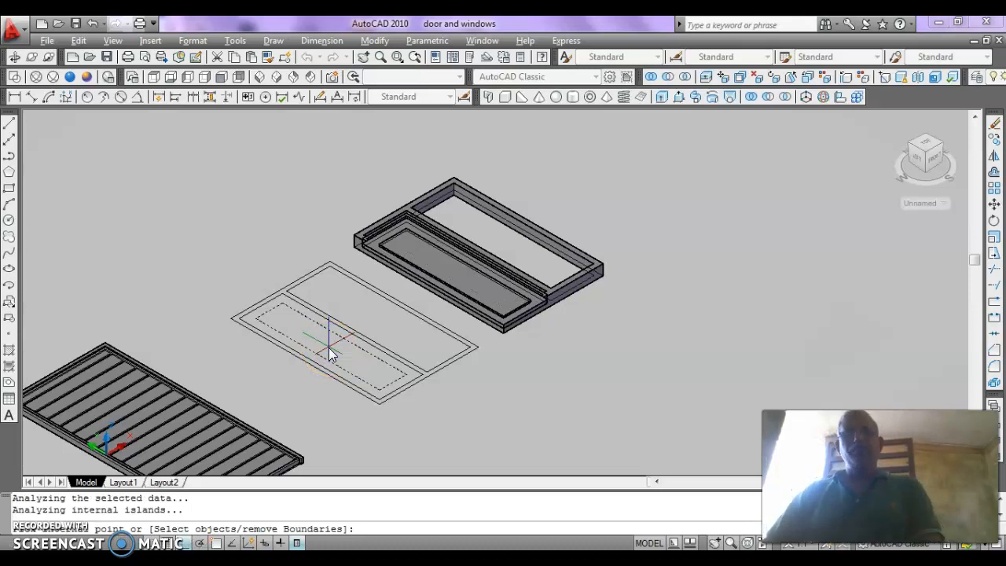
right_click(329, 347)
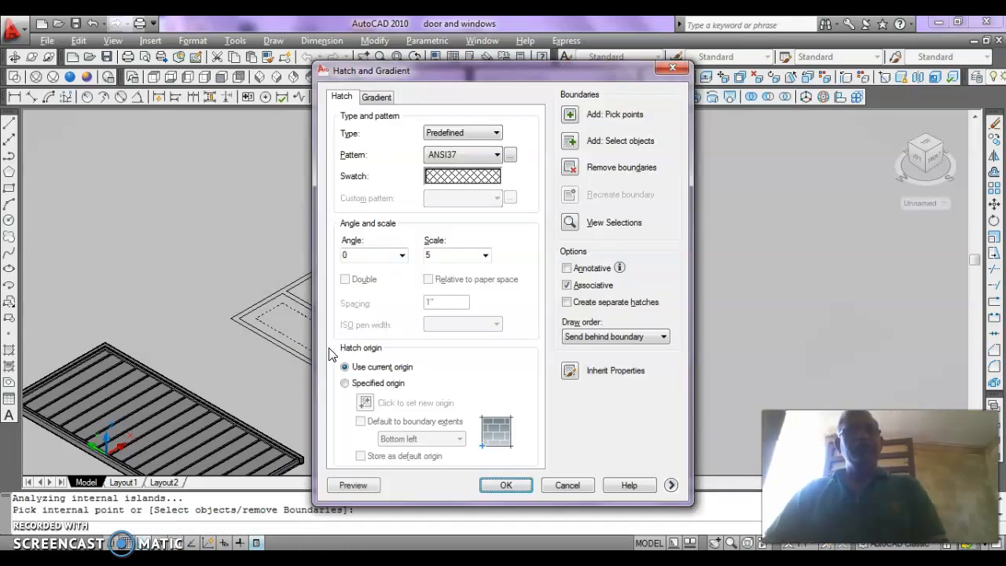
click(507, 486)
key(Escape)
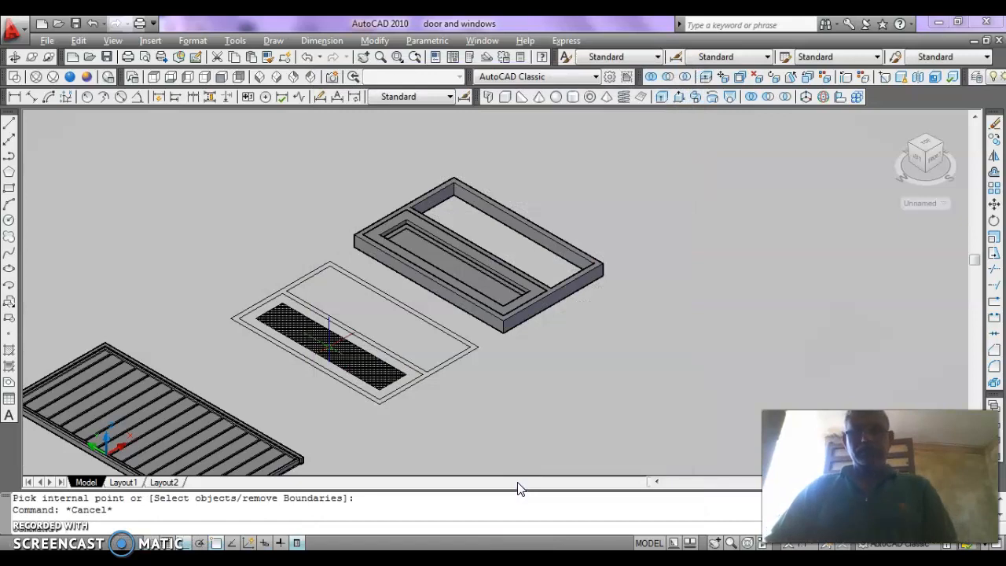
Move the hatch by its upper corner to the midpoint of the vertical corner edge in the 3D sash opening
text(m)
key(Return)
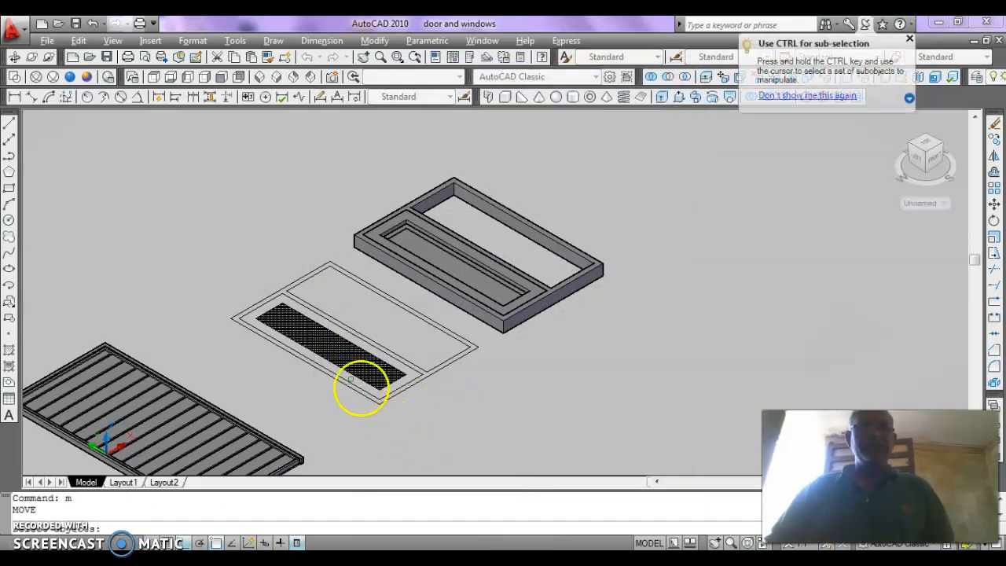
click(307, 330)
key(Return)
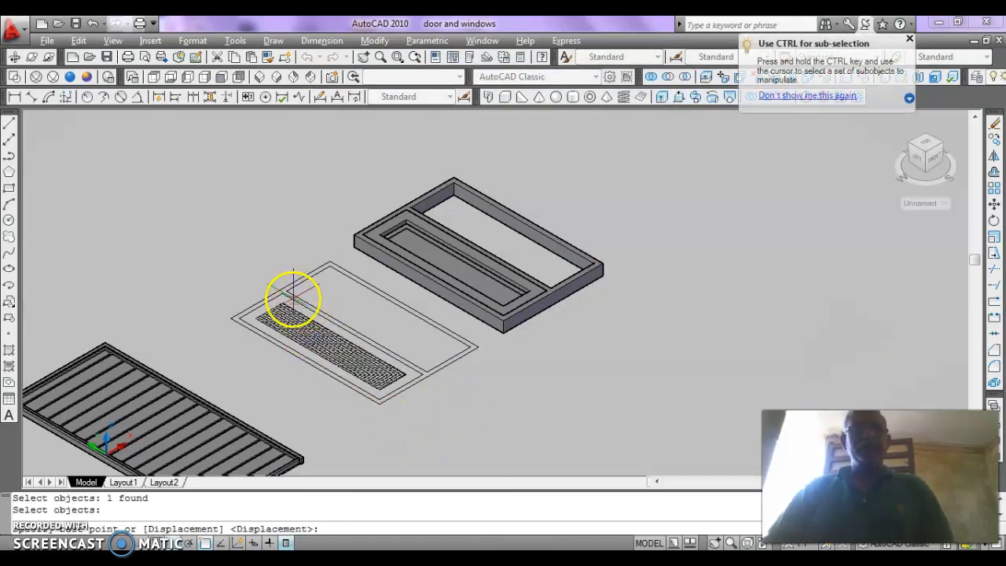
scroll(287, 297, up, 5)
click(281, 303)
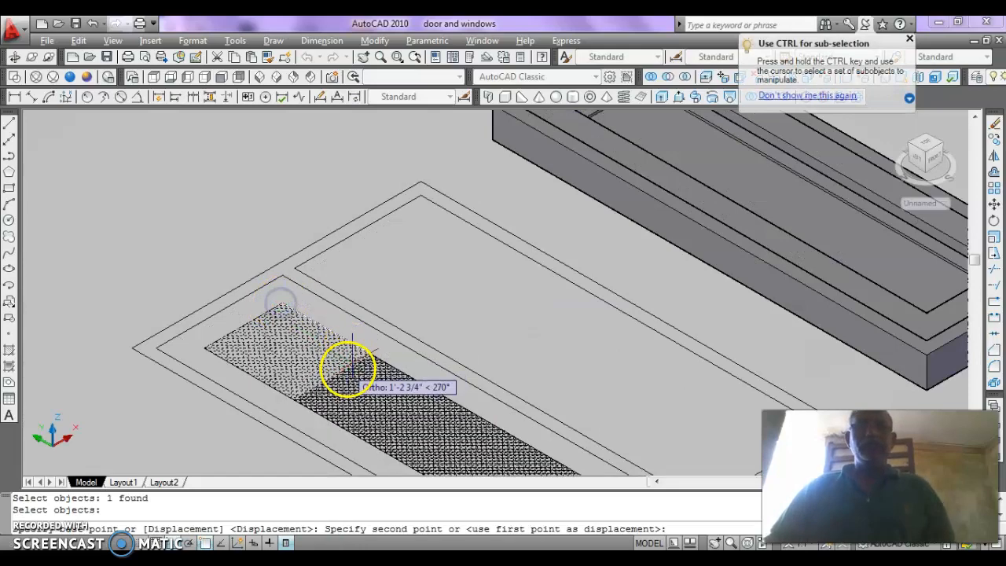
scroll(354, 366, down, 5)
scroll(409, 293, up, 5)
scroll(440, 297, up, 3)
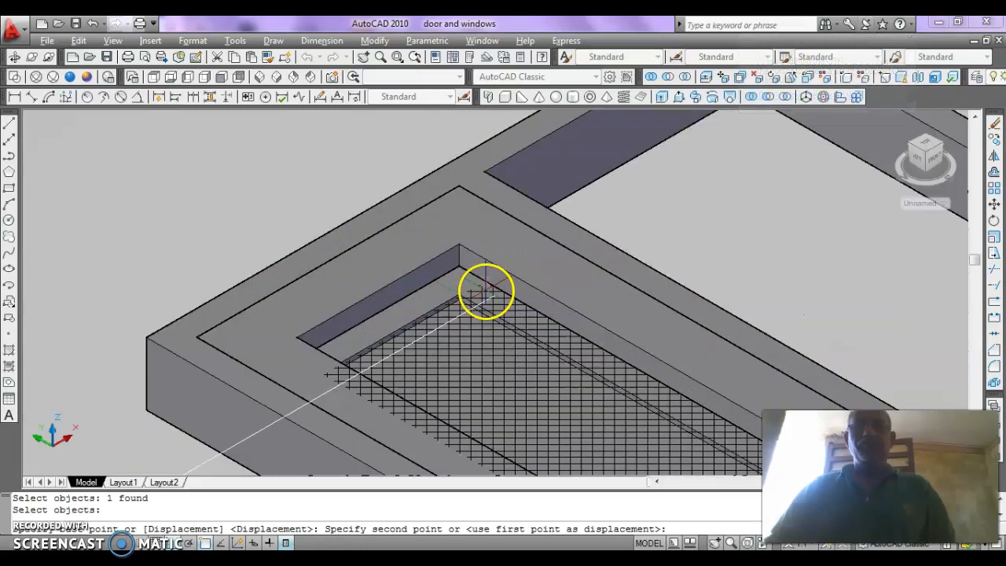
click(460, 253)
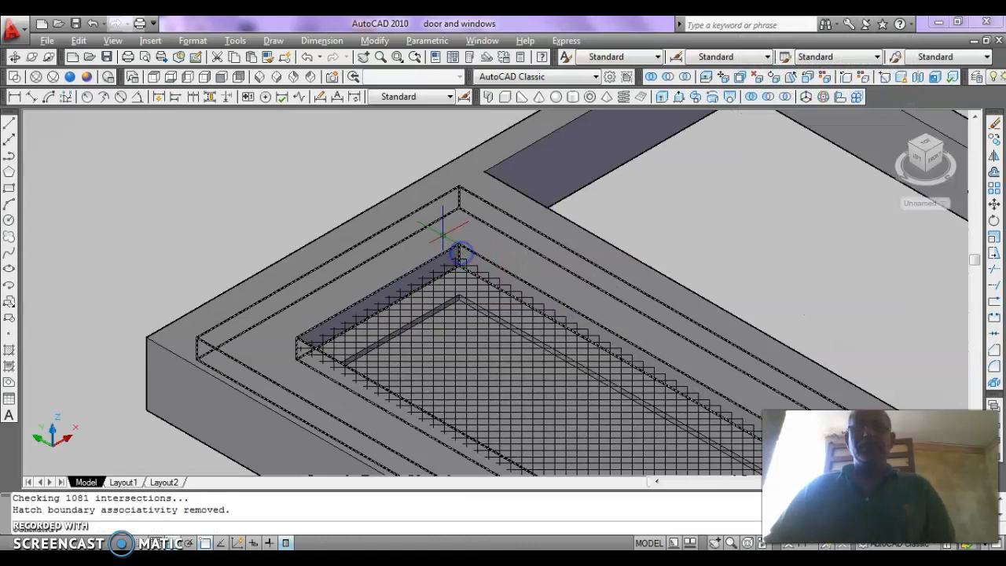
scroll(461, 253, down, 5)
key(Escape)
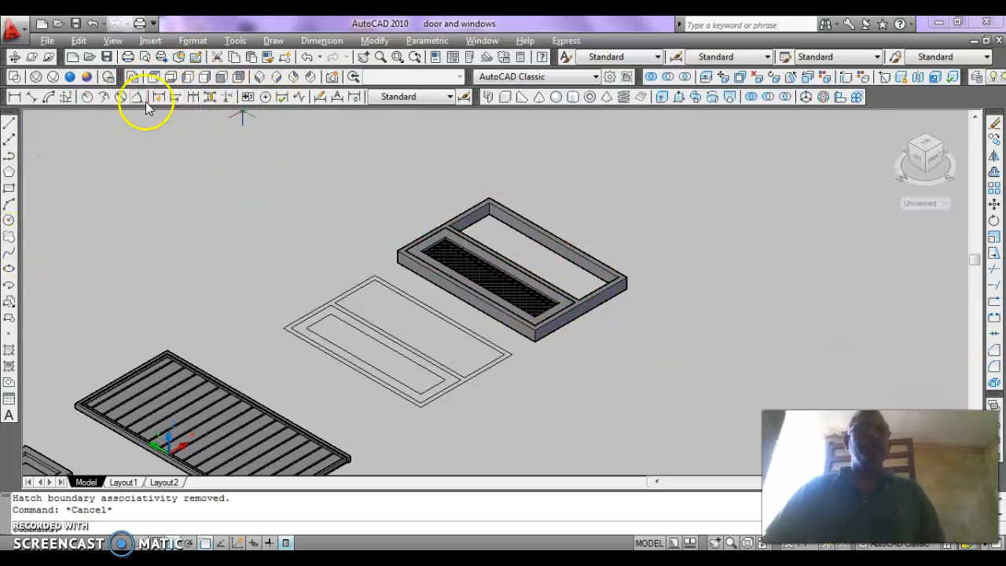
Switch to the top view, framed closely on the 3D window and its 2D outlines
click(155, 78)
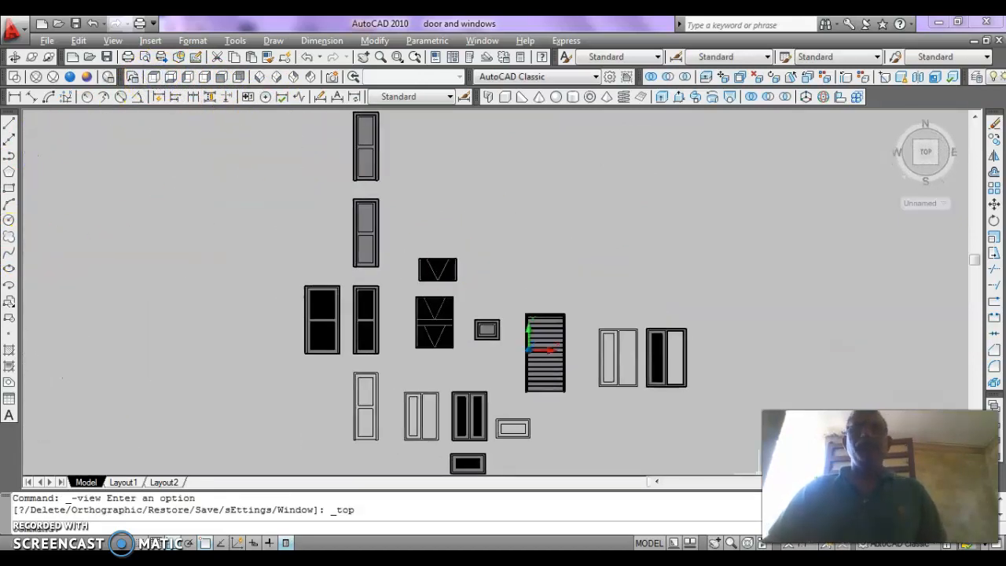
scroll(742, 406, up, 2)
middle_drag(653, 362, 483, 313)
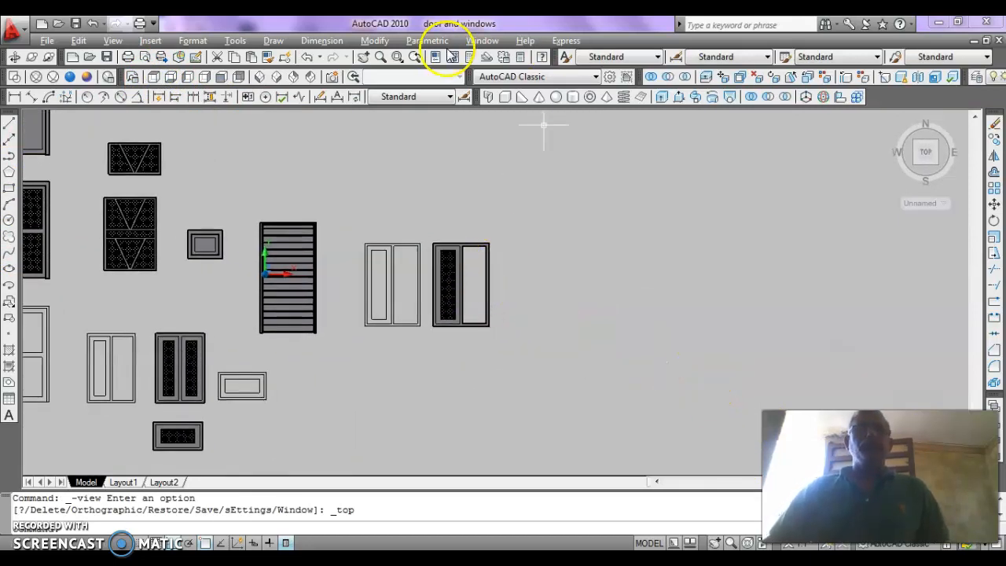
click(379, 57)
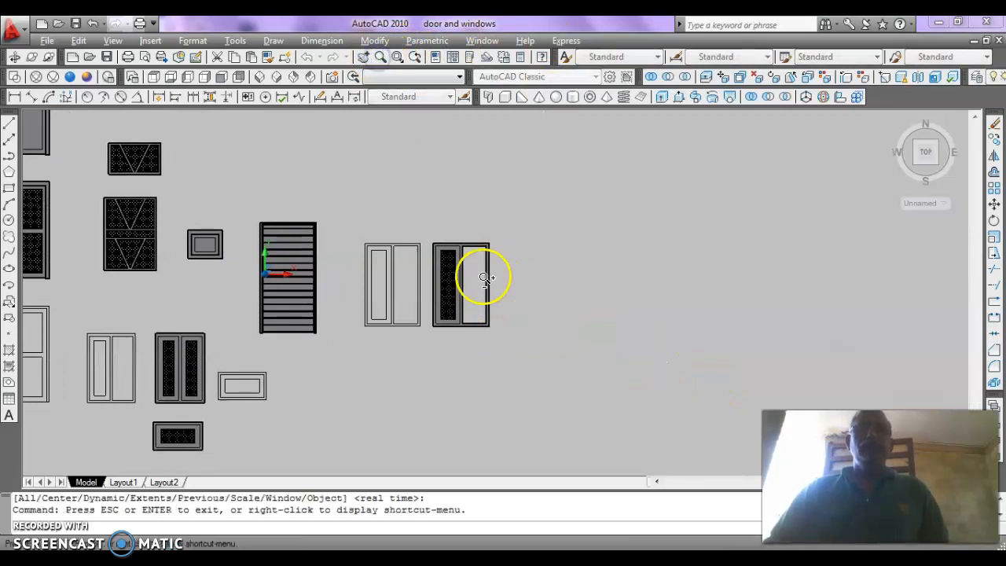
drag(483, 274, 511, 160)
drag(456, 292, 485, 206)
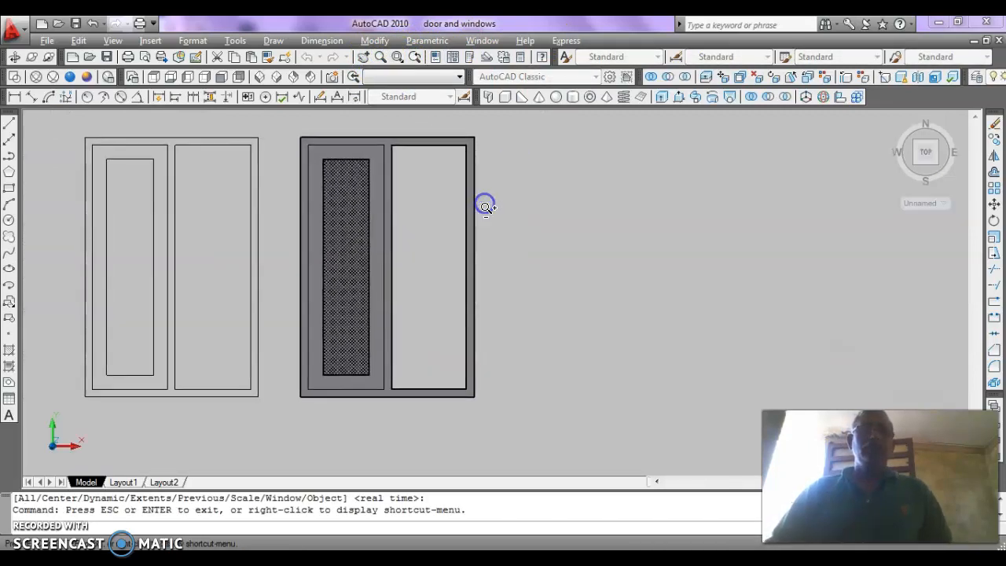
key(Escape)
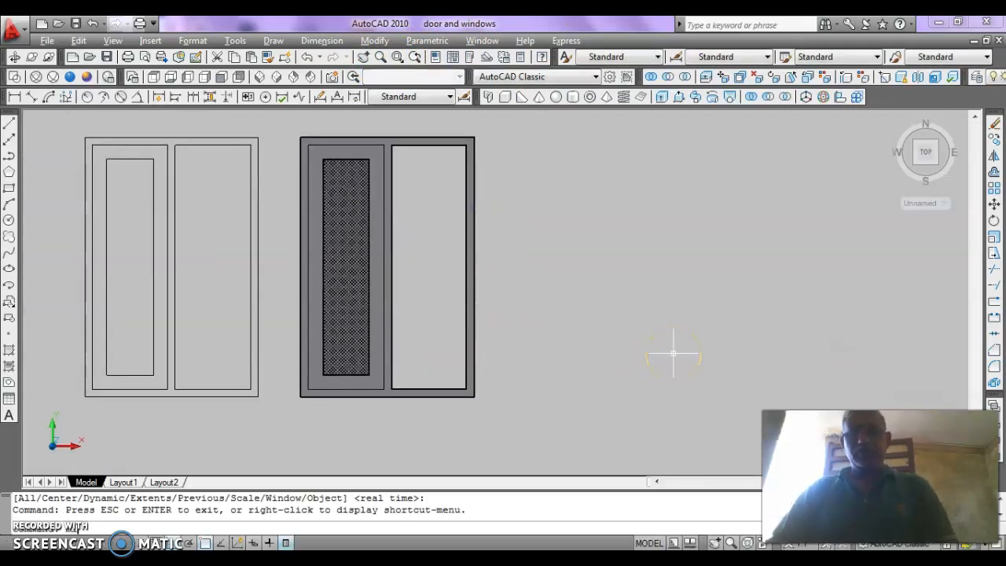
Mirror the sash, panel and hatch across the frame's vertical centre line into the empty opening, keeping the source objects
text(mi)
key(Return)
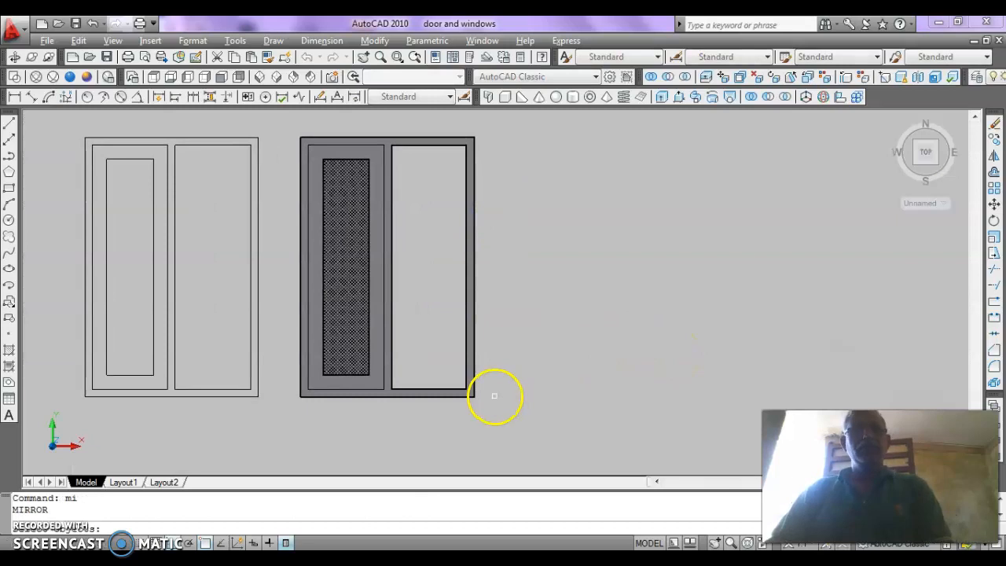
click(285, 429)
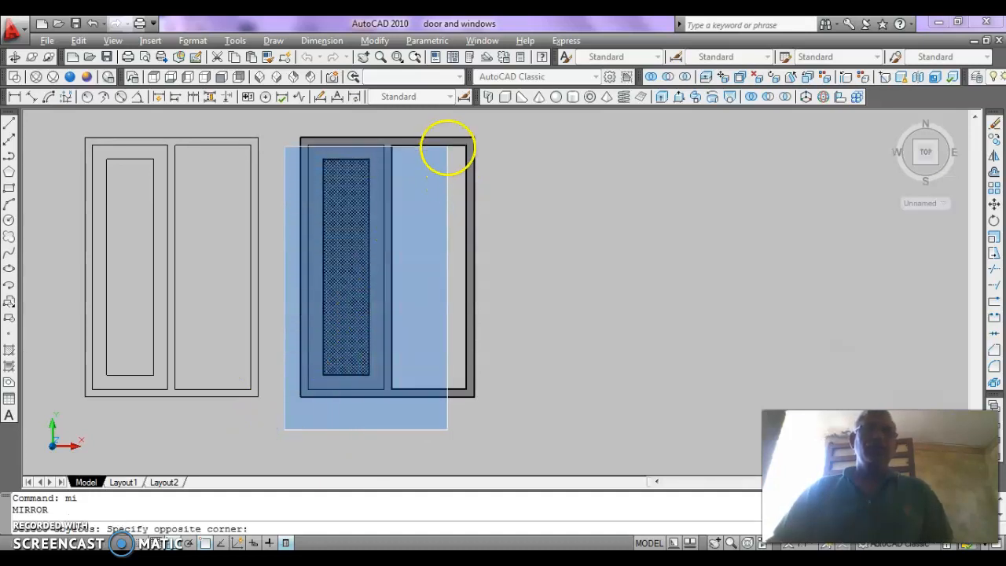
click(444, 124)
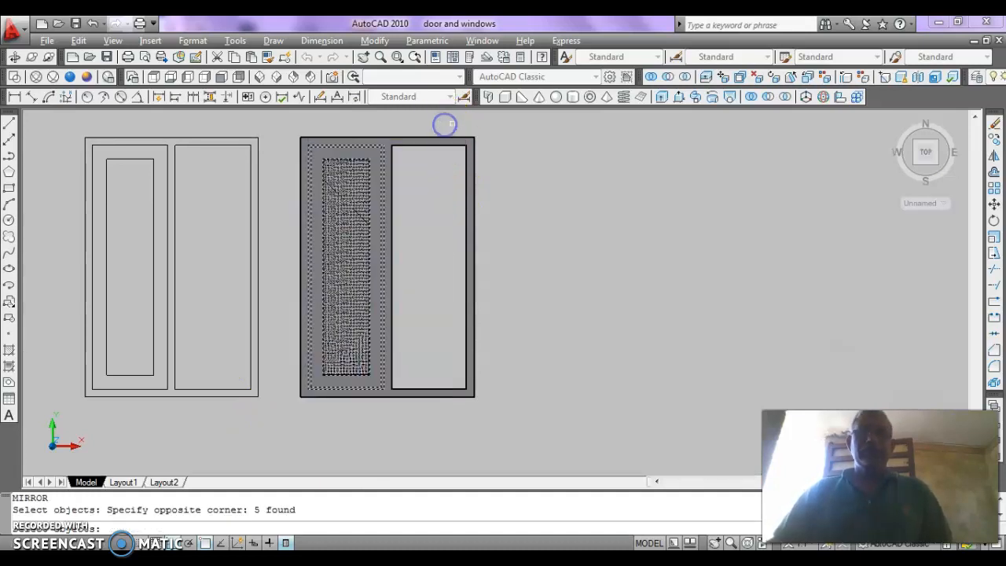
key(Return)
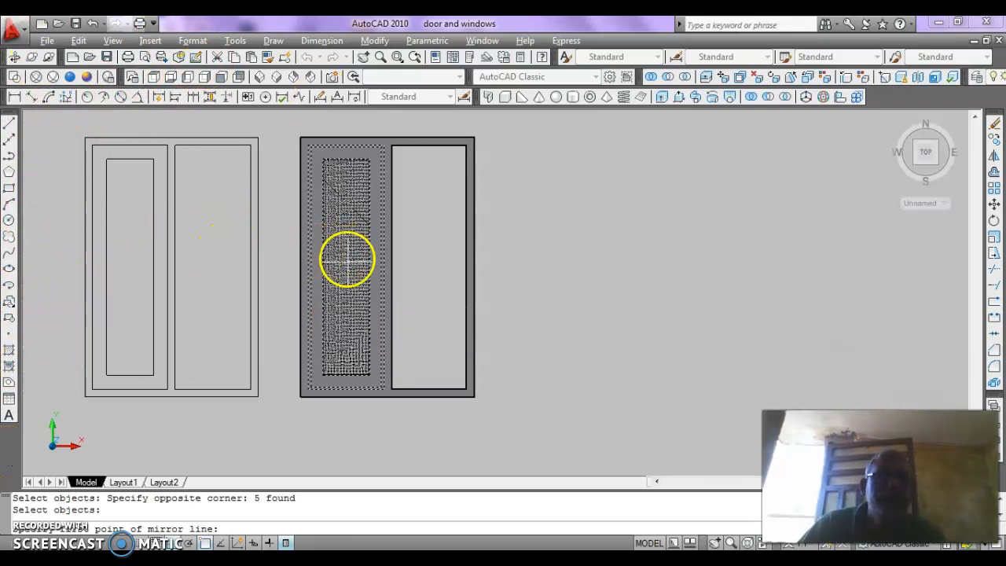
click(388, 399)
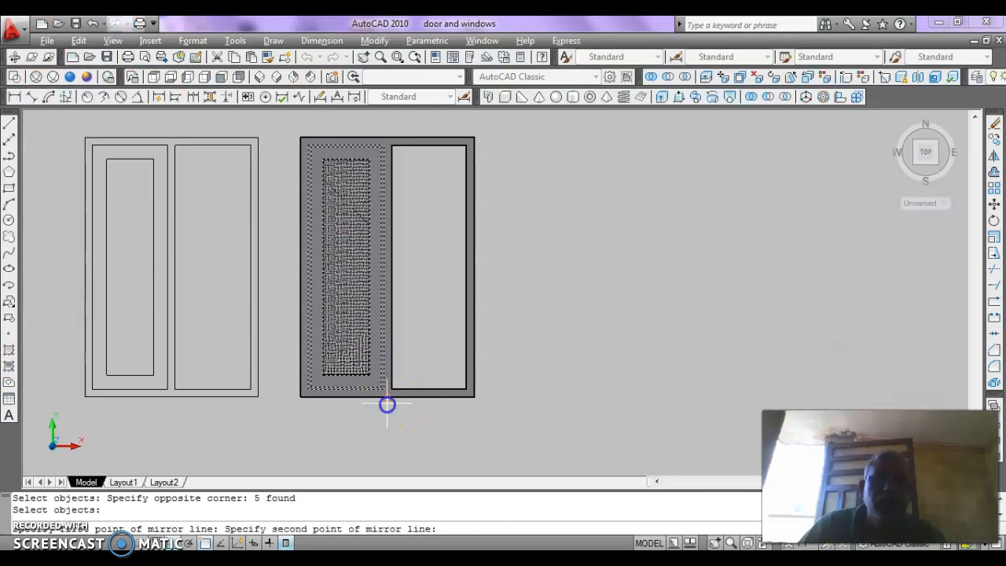
click(387, 134)
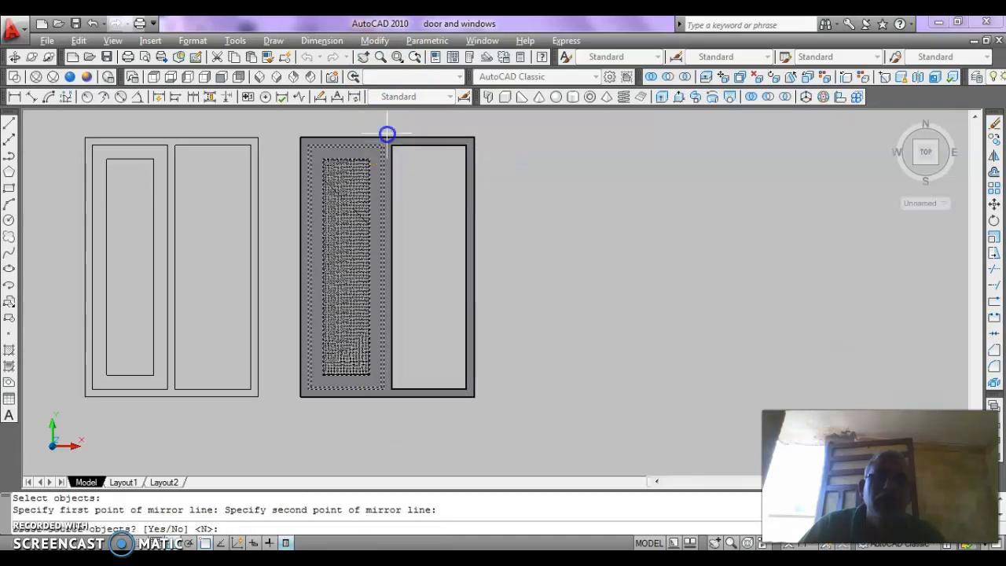
key(Return)
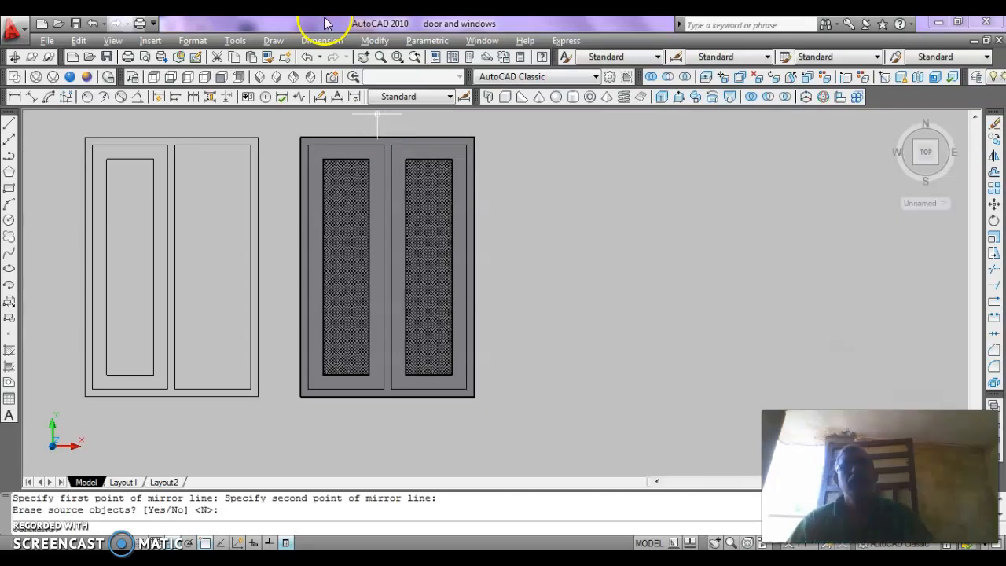
Switch to the southwest isometric view and examine the completed window among the other door and window models
mouse_move(338, 351)
middle_down()
mouse_move(397, 336)
mouse_move(383, 380)
middle_up()
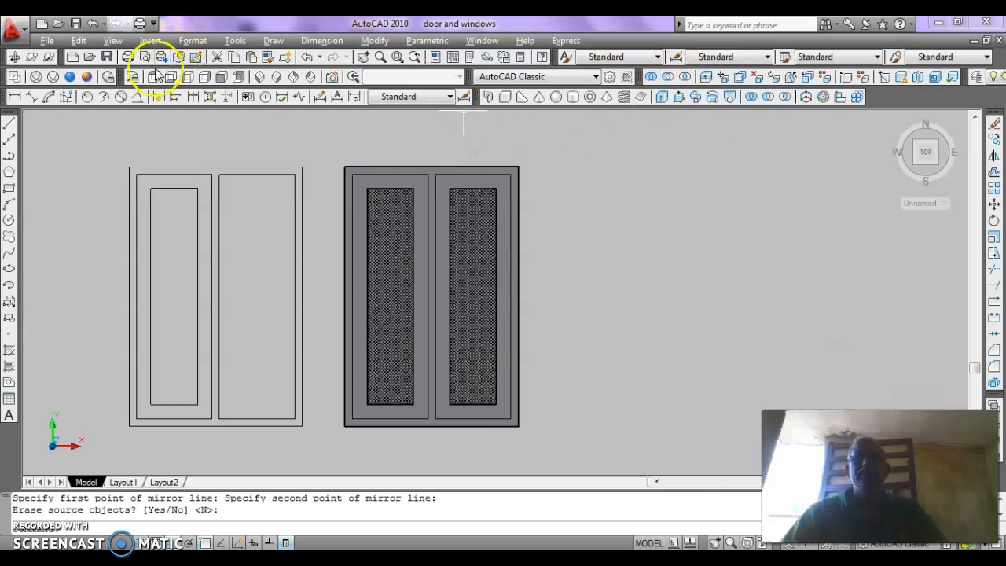
click(259, 76)
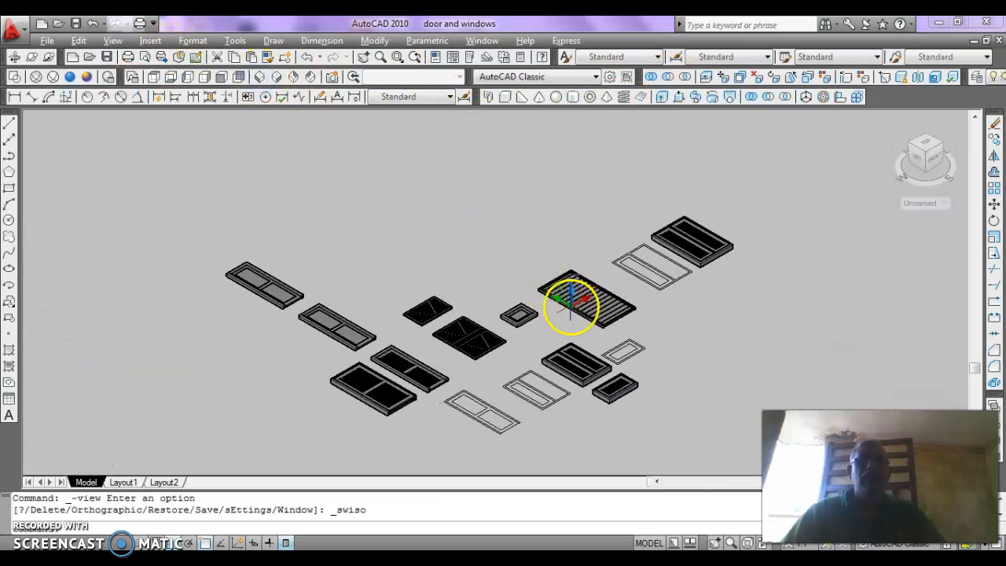
middle_drag(437, 256, 229, 215)
scroll(328, 297, up, 2)
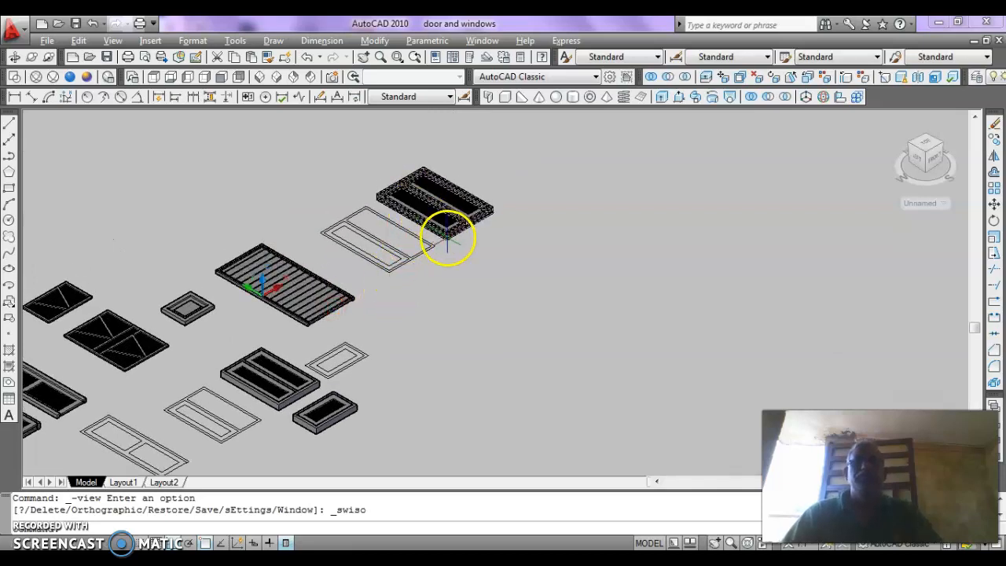
scroll(360, 358, up, 1)
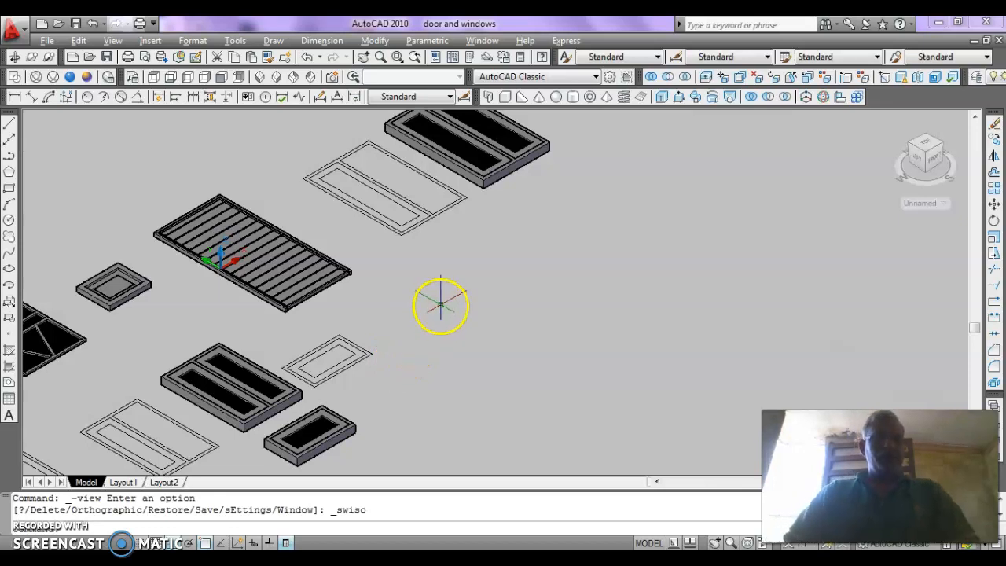
key(Escape)
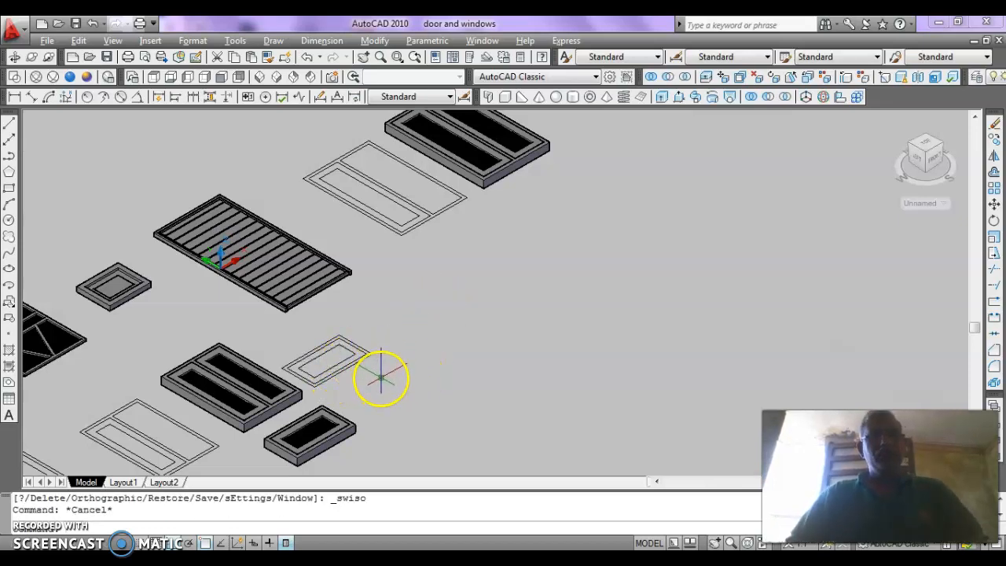
key(Escape)
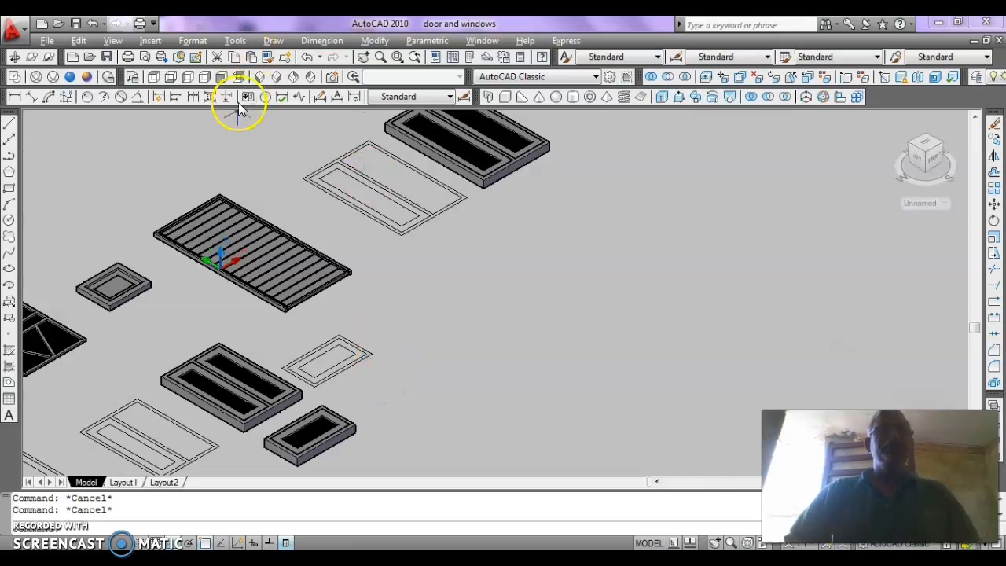
Measure the long edge of the small single-panel 2D window outline with a linear dimension
click(14, 96)
right_click(334, 378)
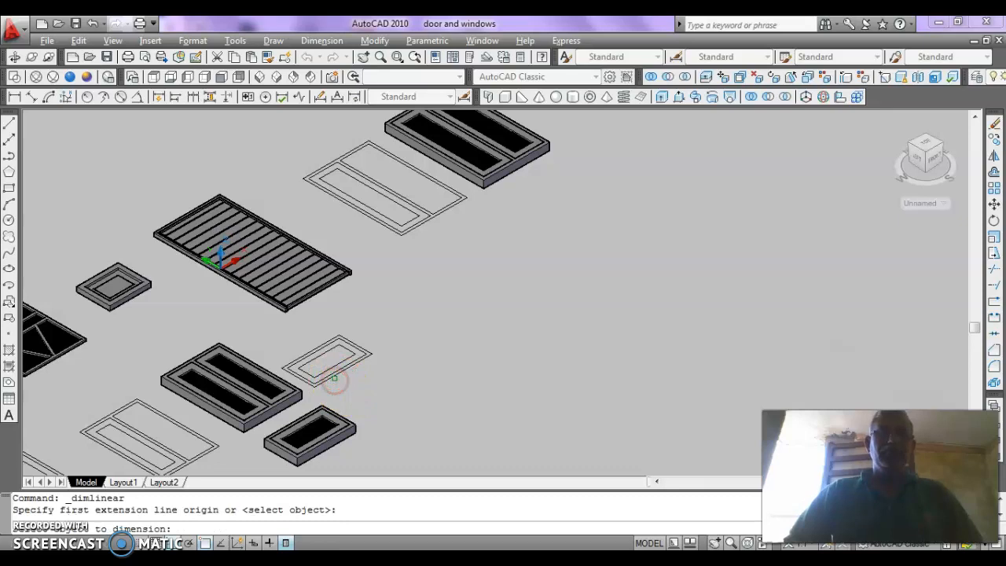
click(333, 376)
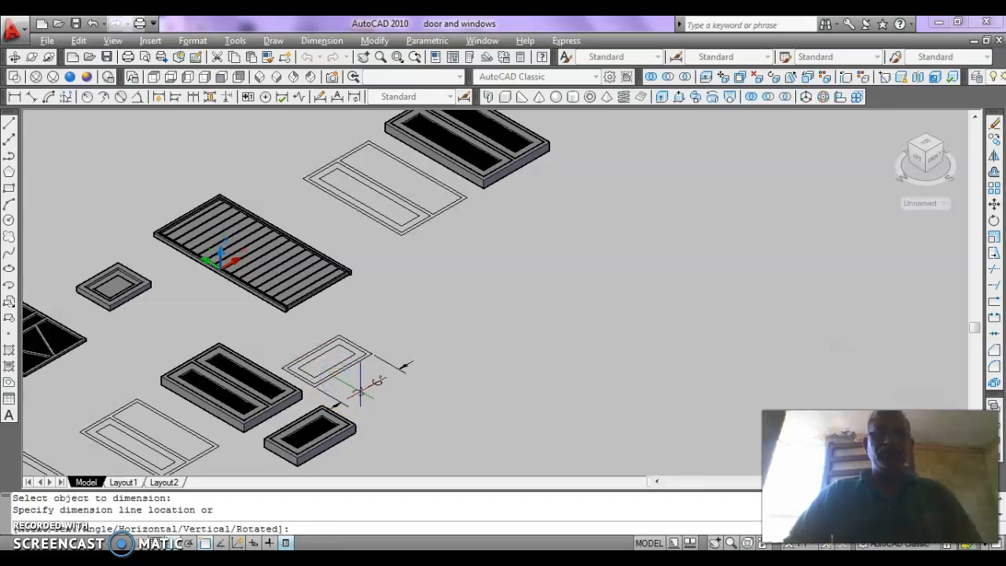
key(Escape)
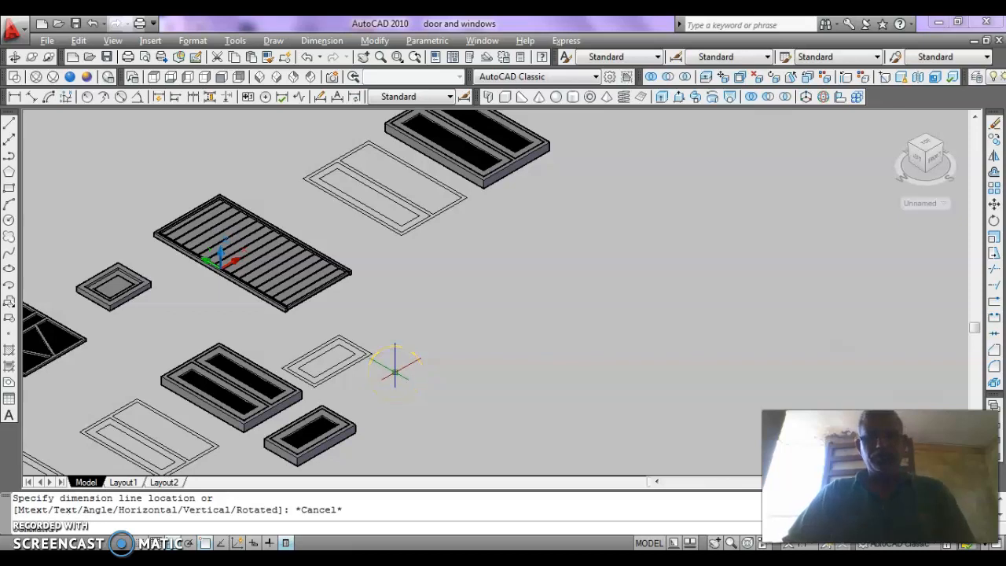
Copy the small single-panel 2D window outline about 9'-10" along the positive X direction into empty space
text(co)
key(Return)
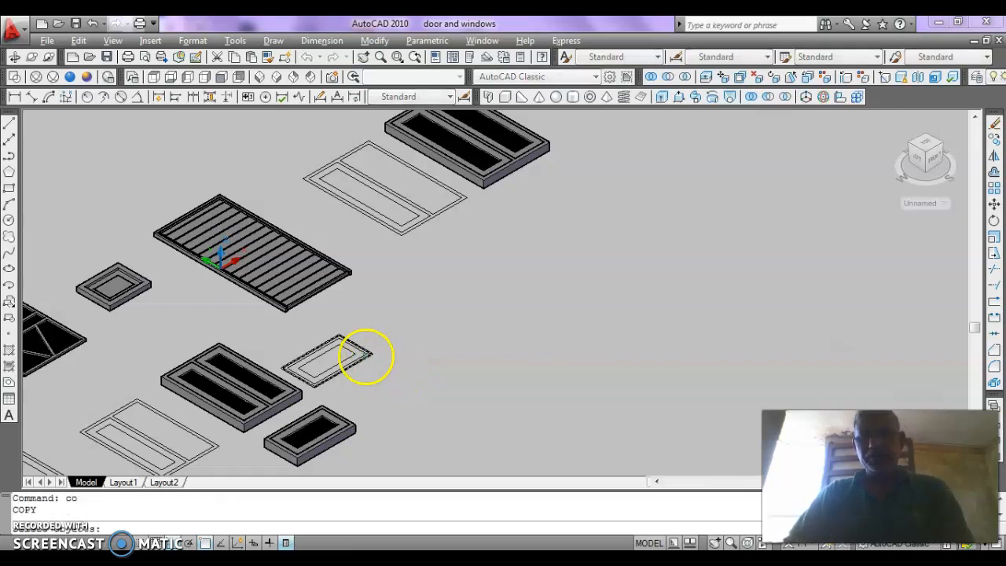
click(366, 338)
click(326, 385)
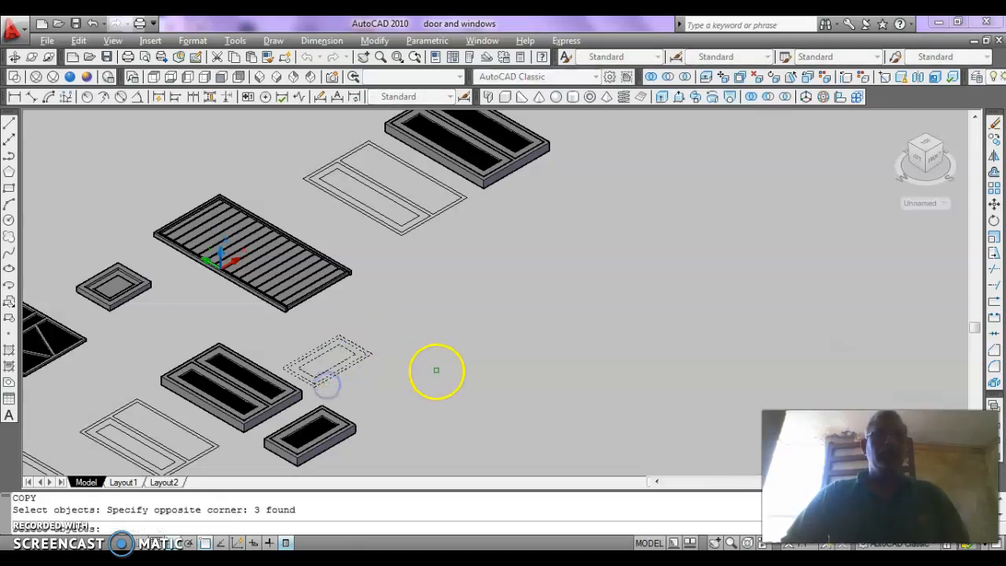
key(Return)
click(400, 381)
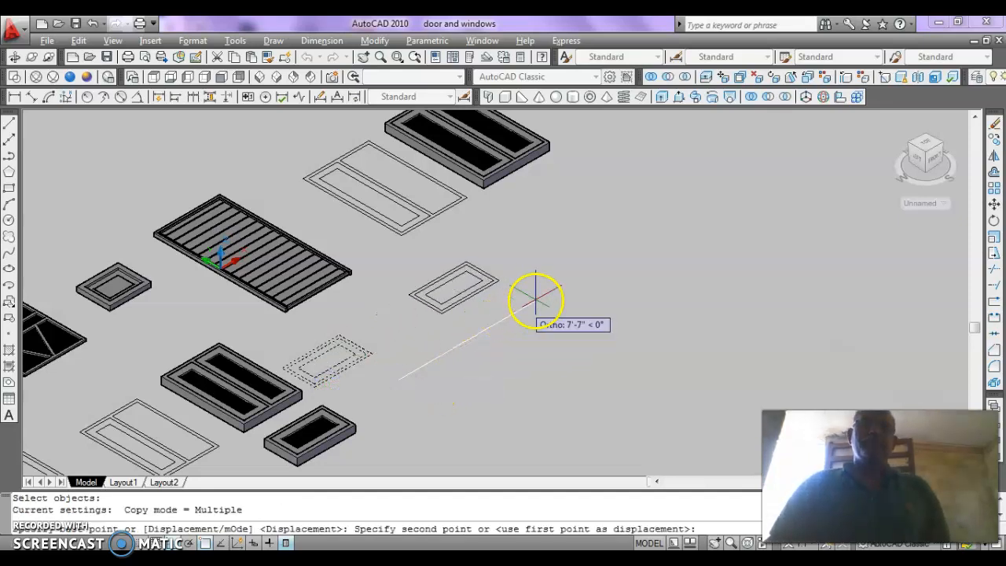
click(558, 287)
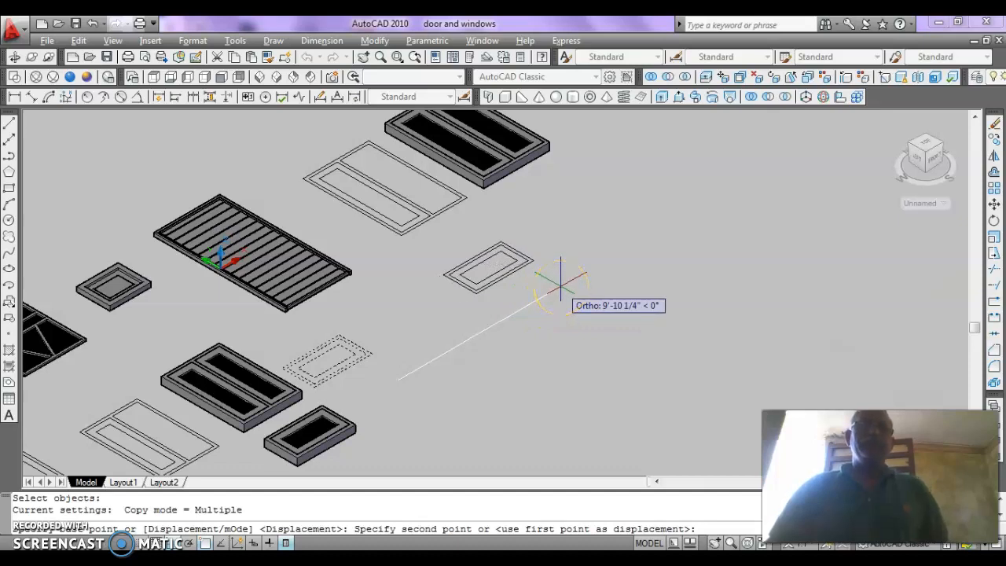
key(Escape)
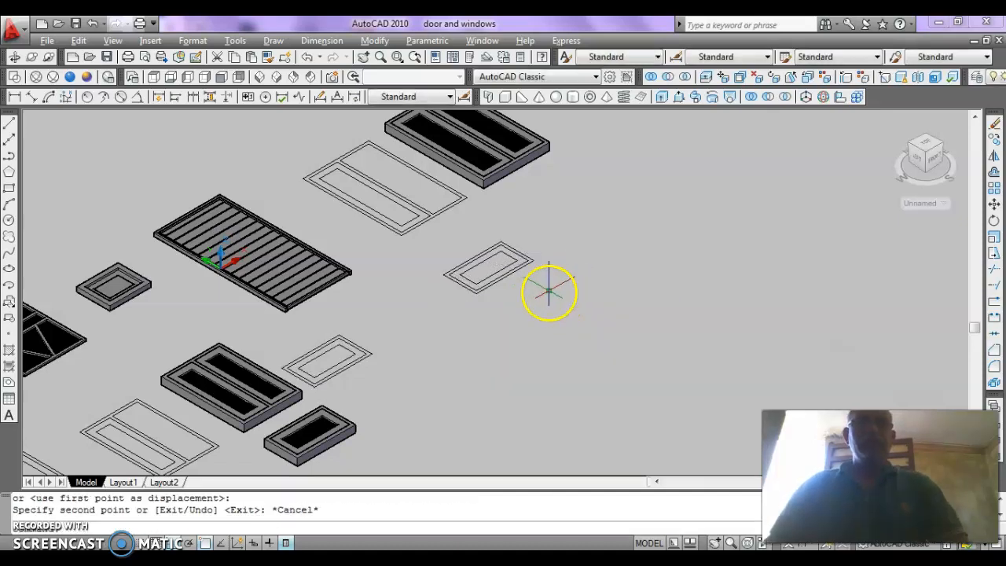
In the top view, stretch the right end of the copied window outline outward by 6 inches
click(149, 79)
middle_drag(392, 280, 187, 137)
key(Escape)
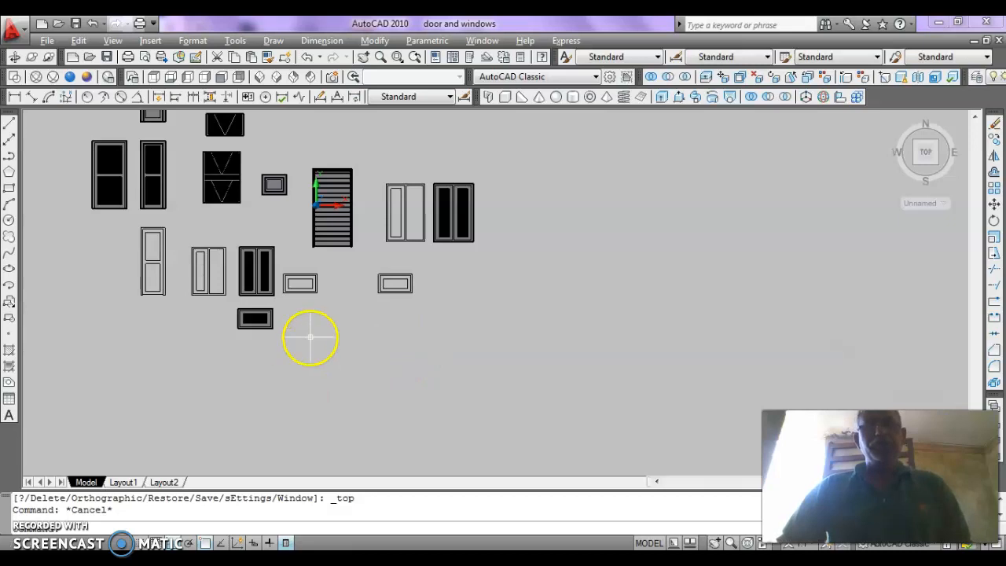
scroll(307, 379, up, 1)
scroll(305, 376, up, 1)
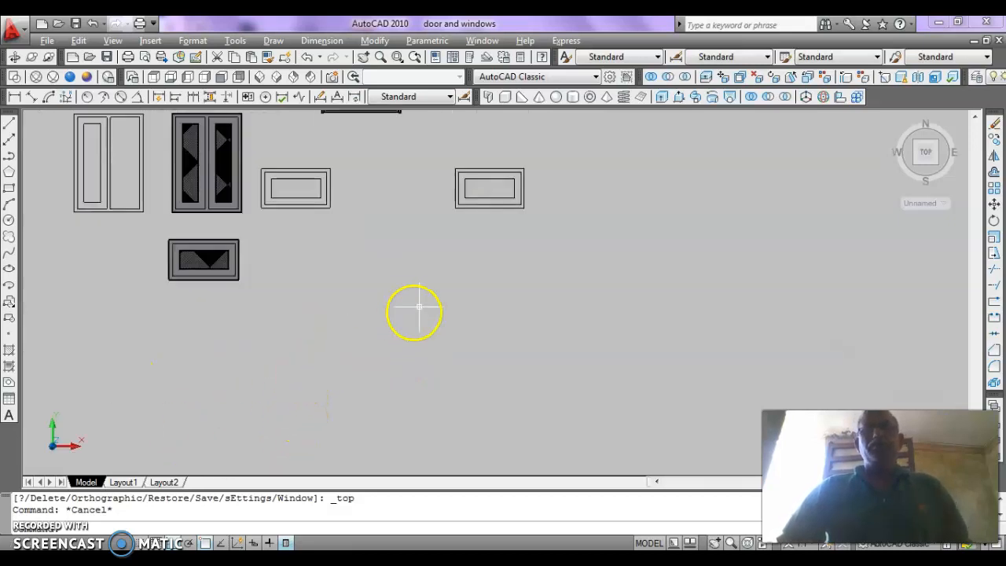
key(Escape)
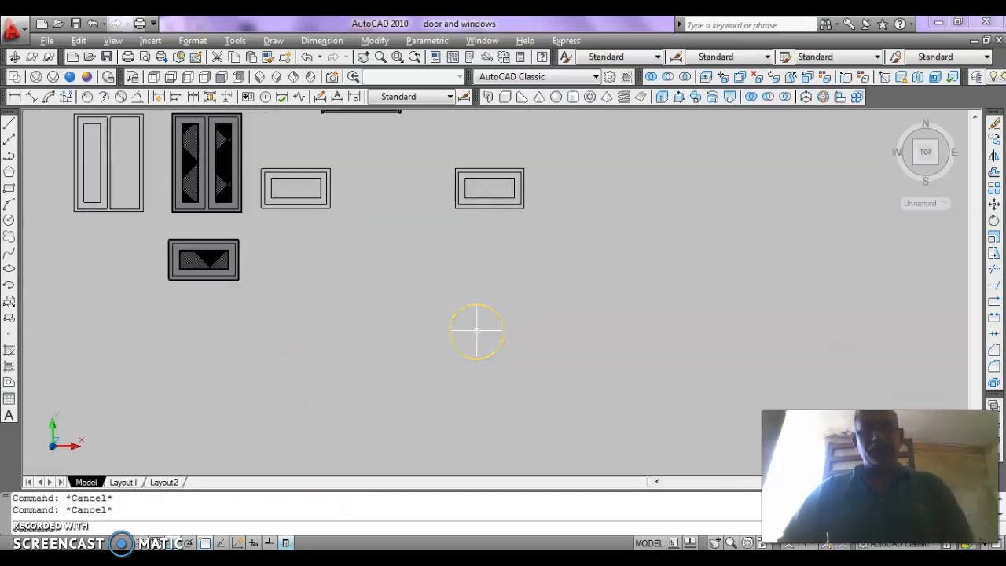
text(s)
key(Return)
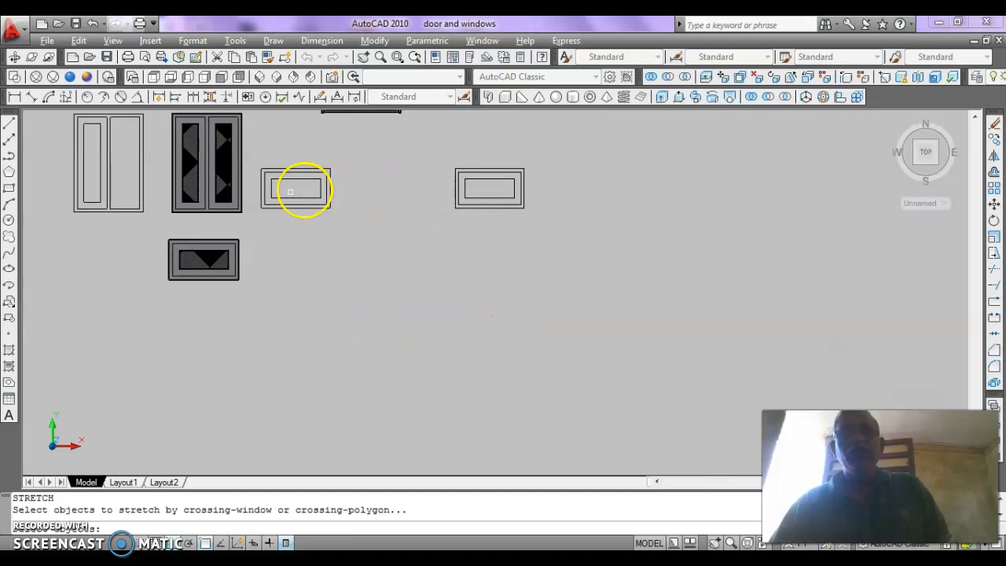
click(537, 160)
click(499, 233)
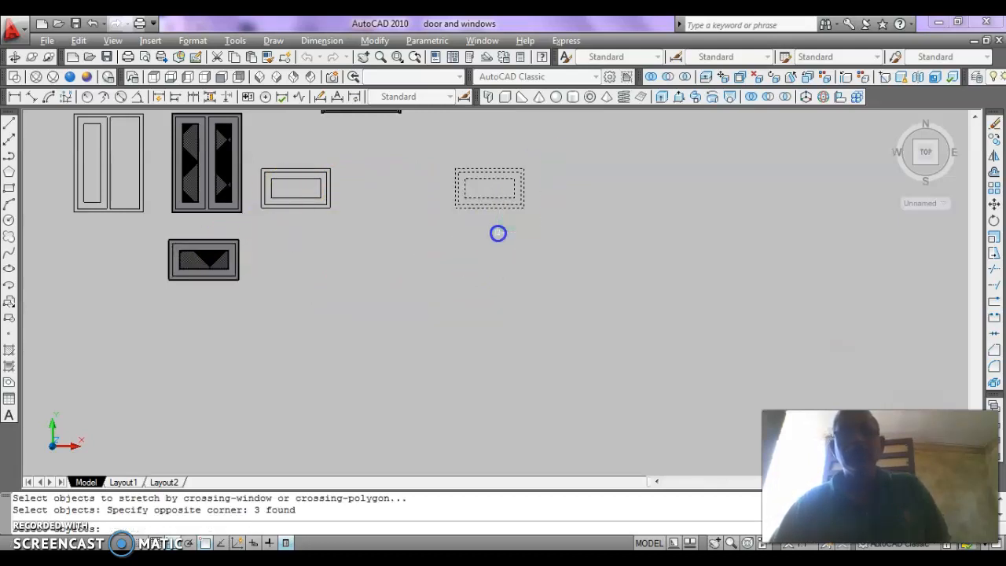
key(Return)
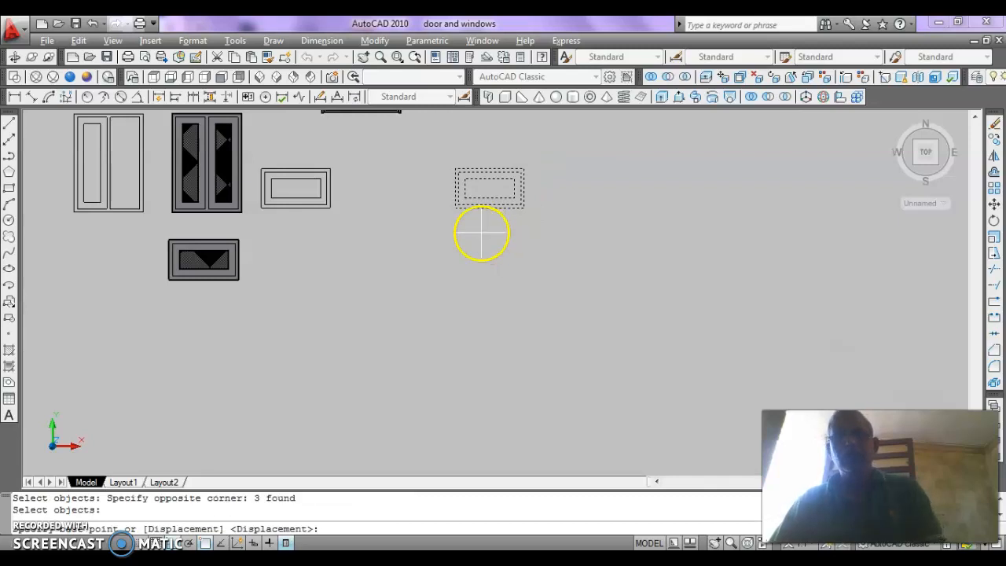
click(481, 234)
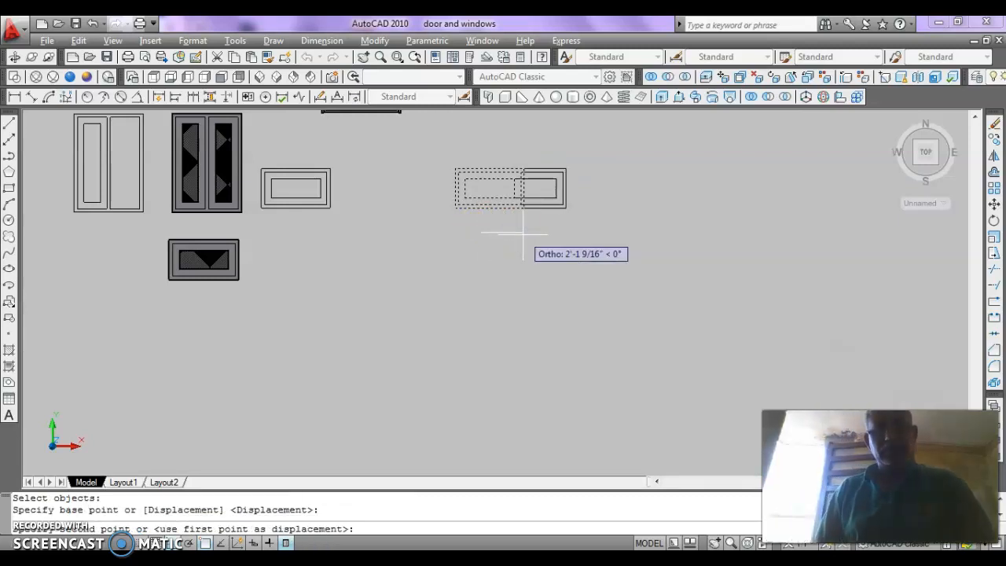
key(Return)
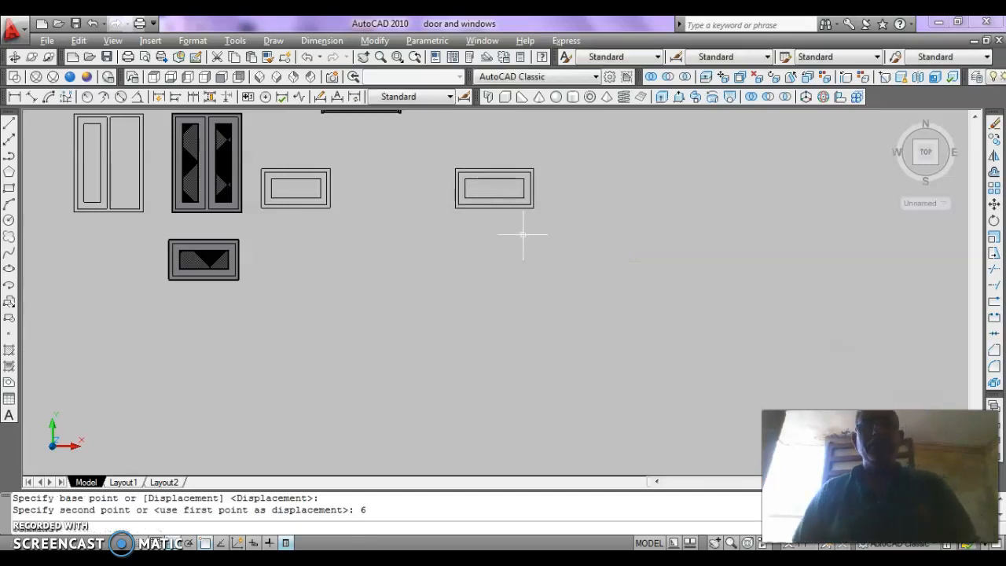
key(Escape)
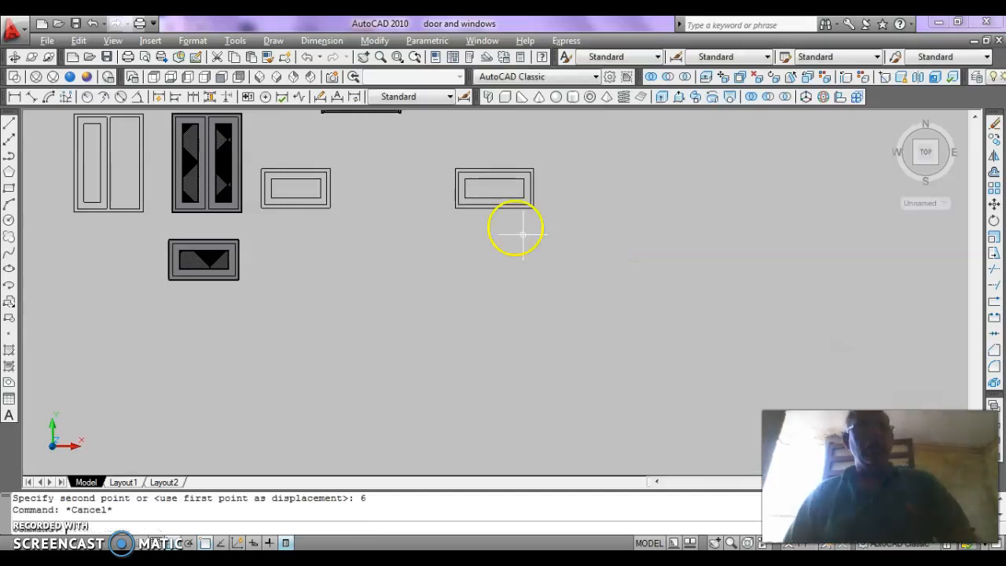
Switch to the 2D wireframe style and offset the copied outline's second rectangle inward by 0.75 inch
click(14, 76)
mouse_move(574, 249)
middle_down()
mouse_move(543, 338)
mouse_move(505, 371)
mouse_move(508, 400)
middle_up()
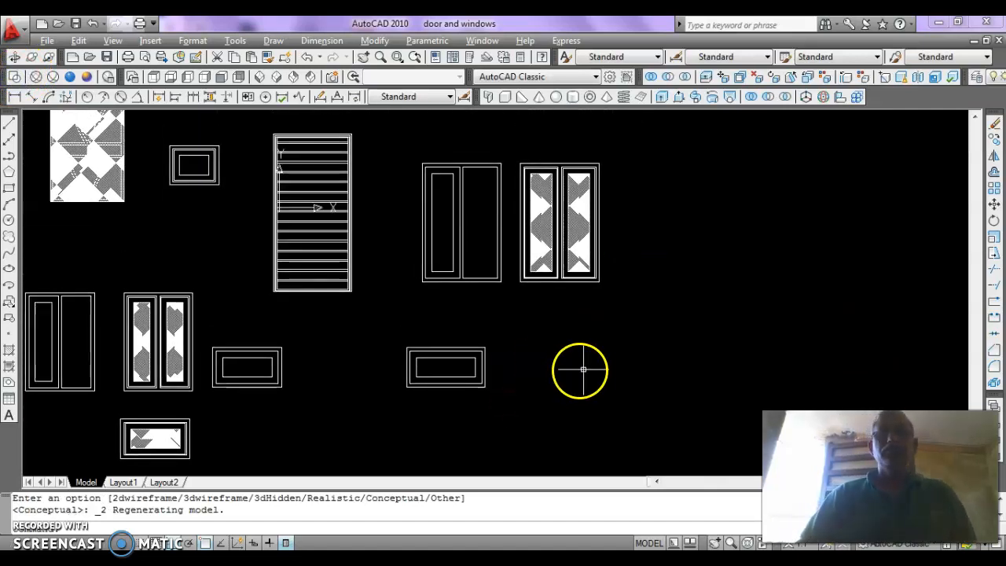
scroll(452, 405, up, 2)
scroll(453, 406, up, 3)
key(Escape)
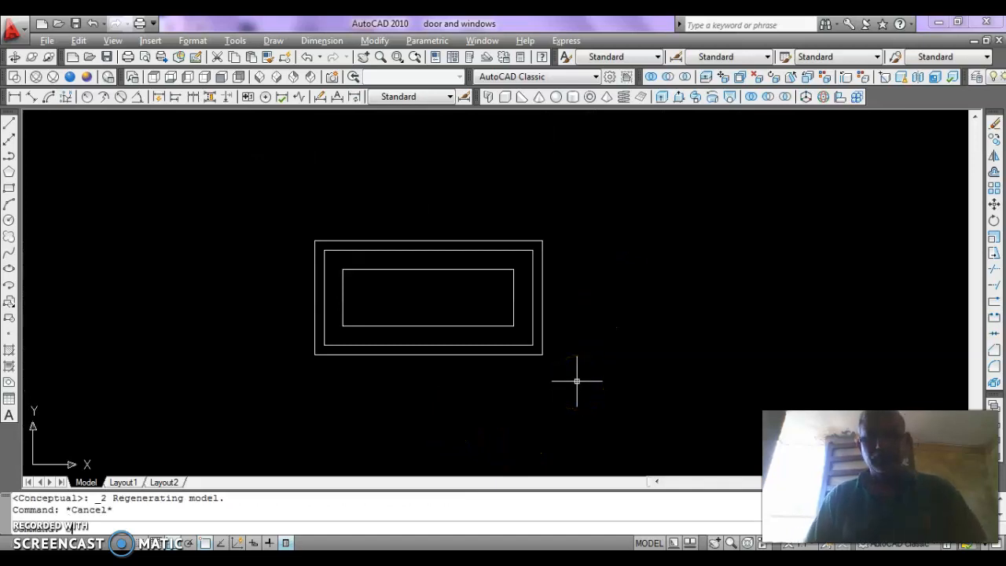
text(o)
key(Return)
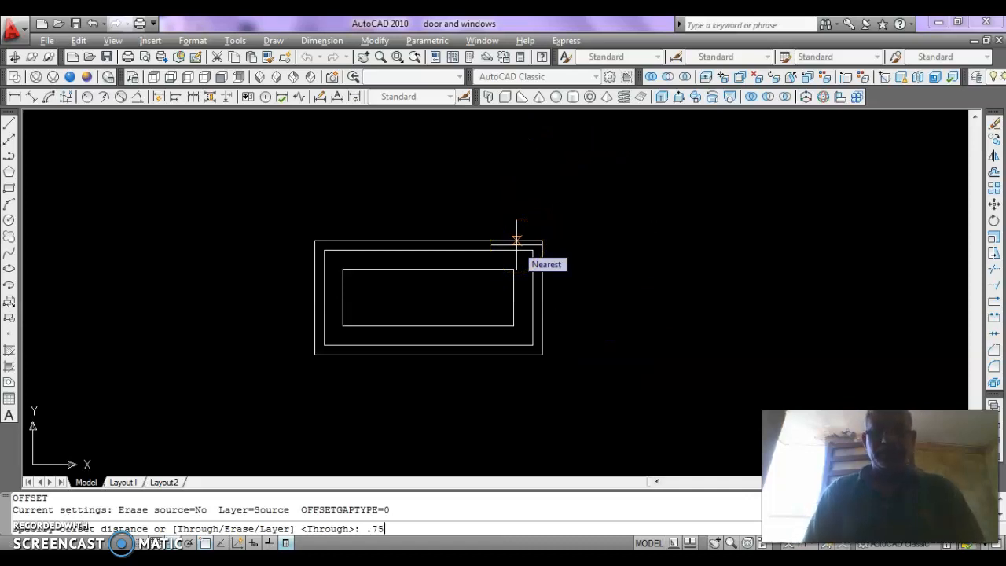
key(Return)
click(509, 242)
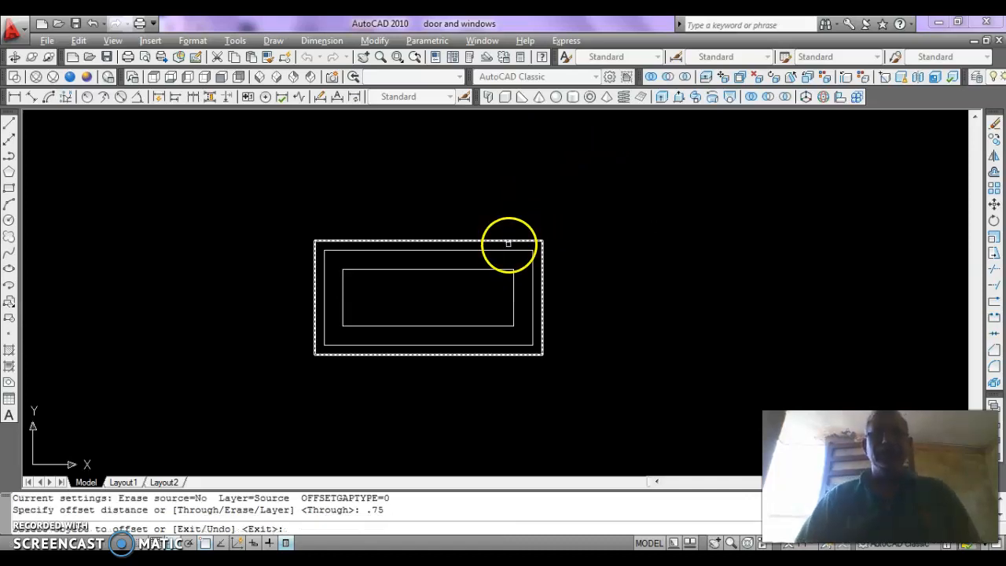
click(498, 260)
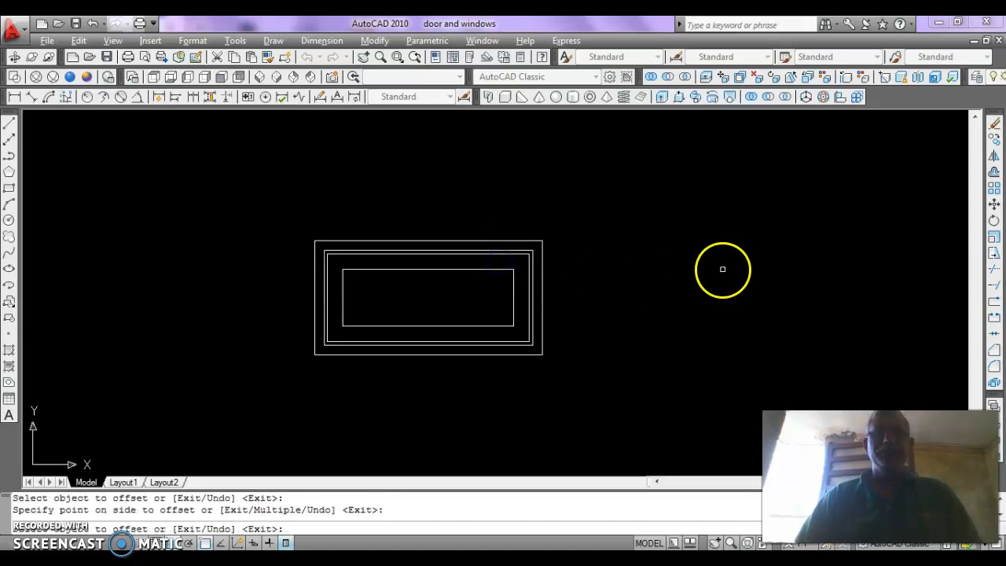
key(Escape)
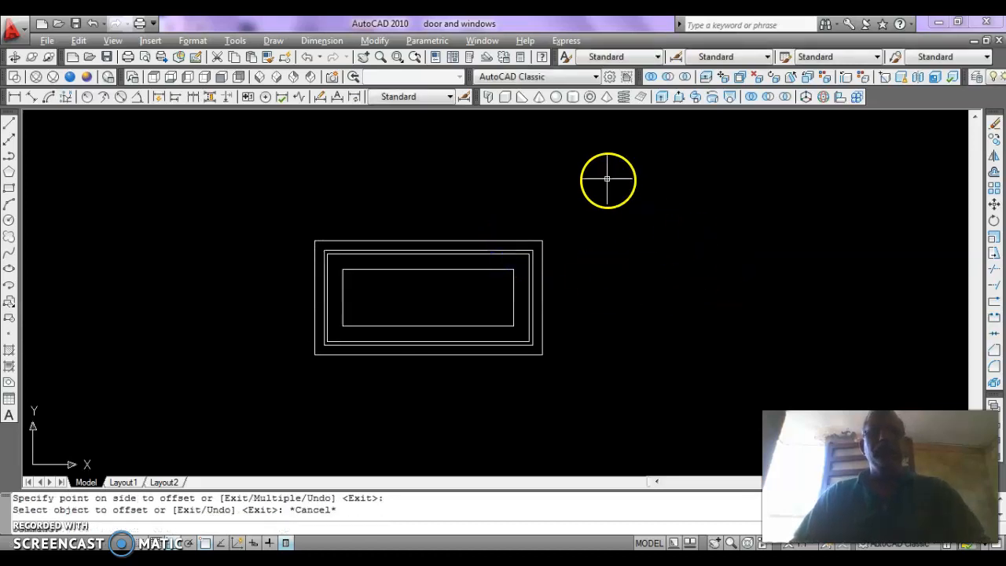
Switch to the southwest isometric view, framed closely on the widened window outline
click(258, 79)
scroll(739, 326, up, 2)
scroll(717, 292, up, 5)
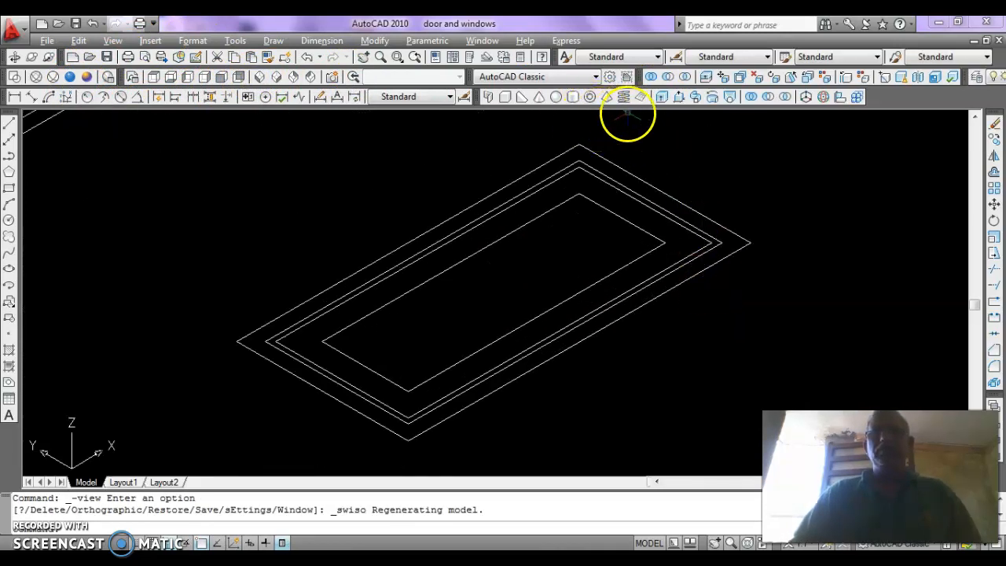
click(678, 96)
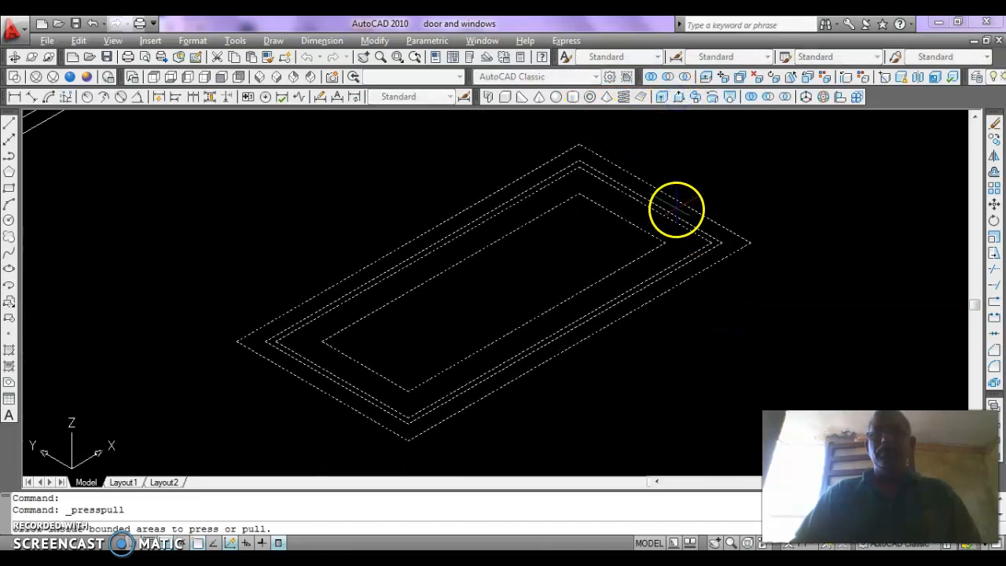
drag(676, 209, 665, 193)
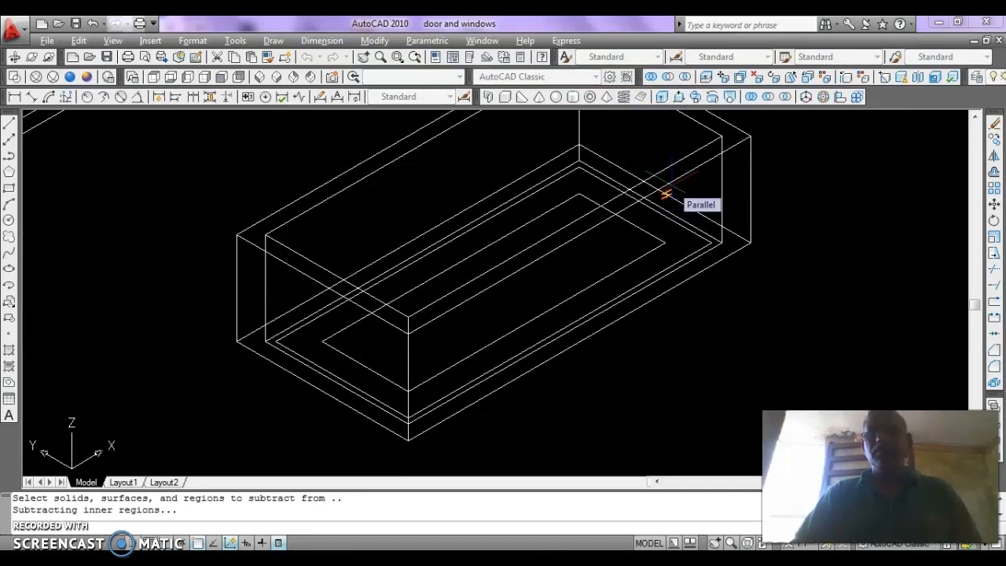
key(Escape)
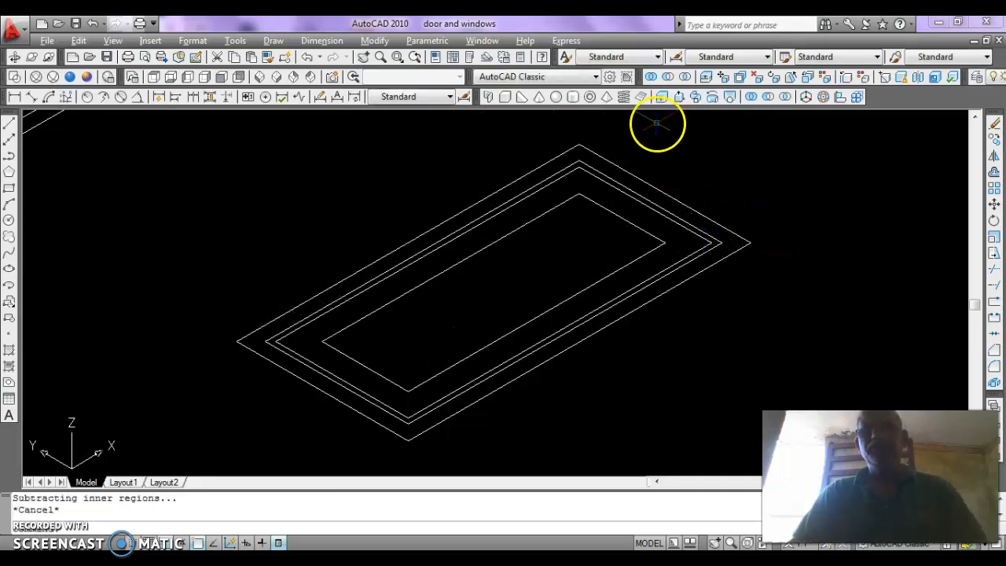
scroll(672, 240, up, 3)
scroll(670, 238, down, 3)
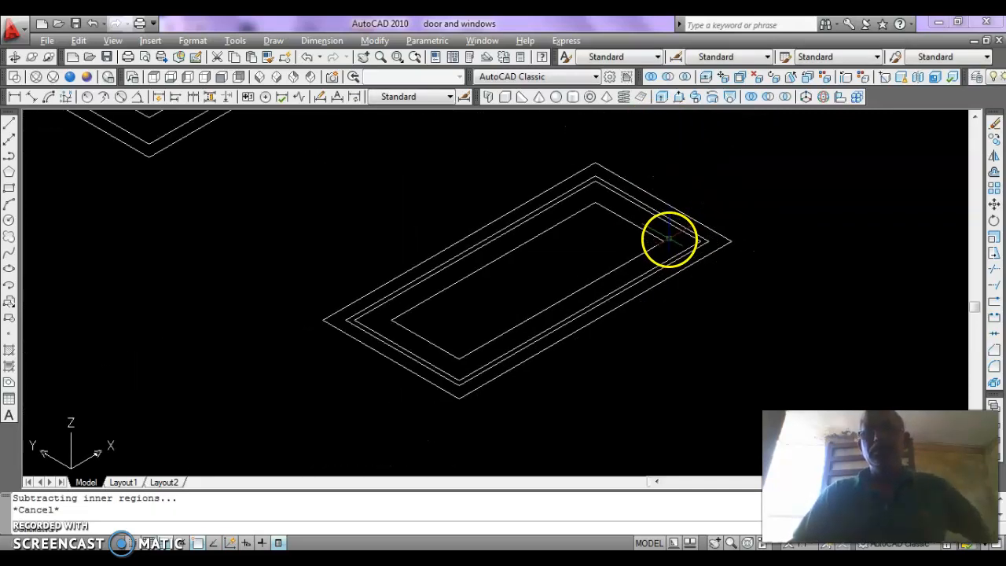
Measure the frame border's width between the outer and second rectangles at the outline's corner
click(13, 97)
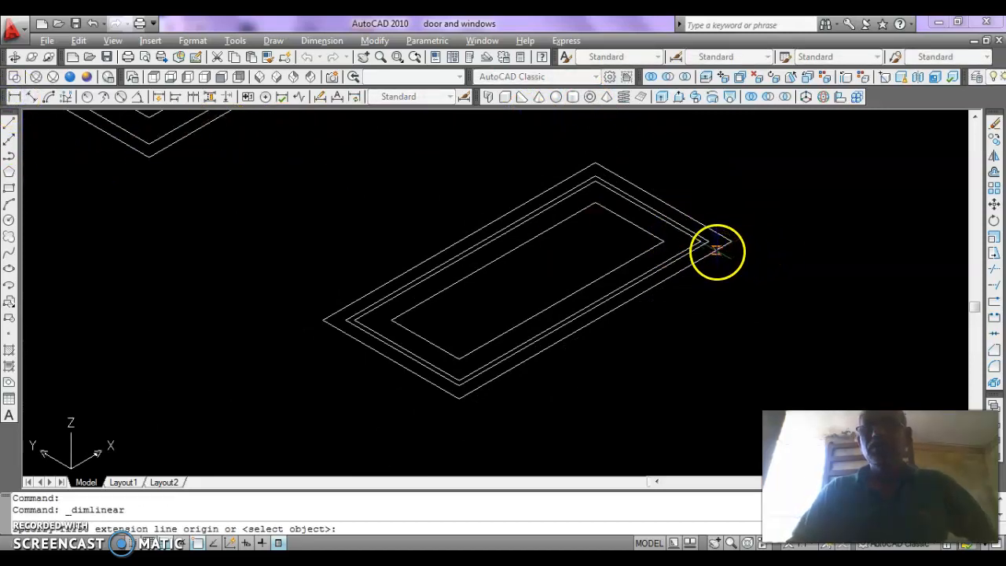
click(708, 241)
click(719, 236)
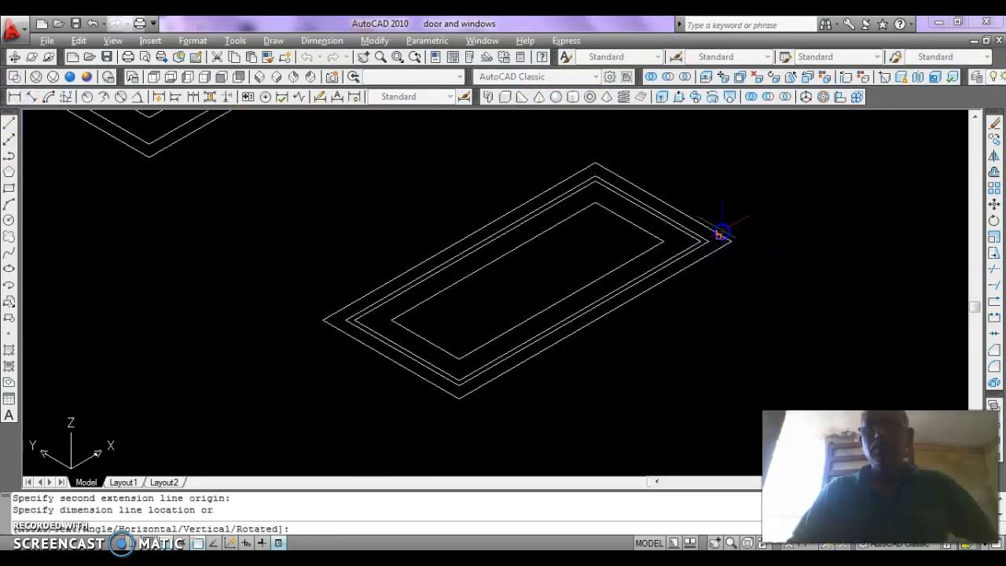
key(Escape)
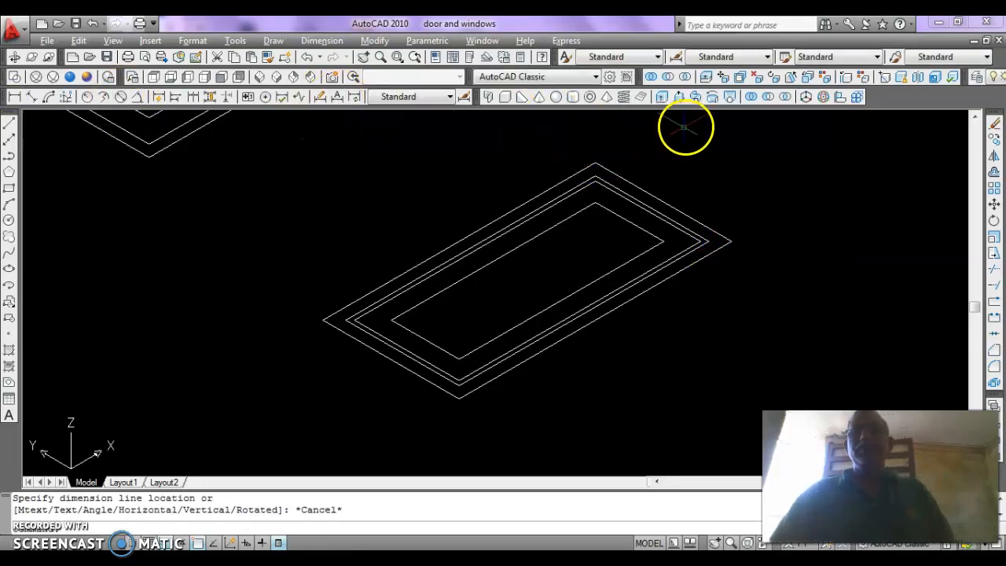
Press-pull the frame border between the outer and second rectangles upward by 5 inches
click(678, 97)
click(692, 226)
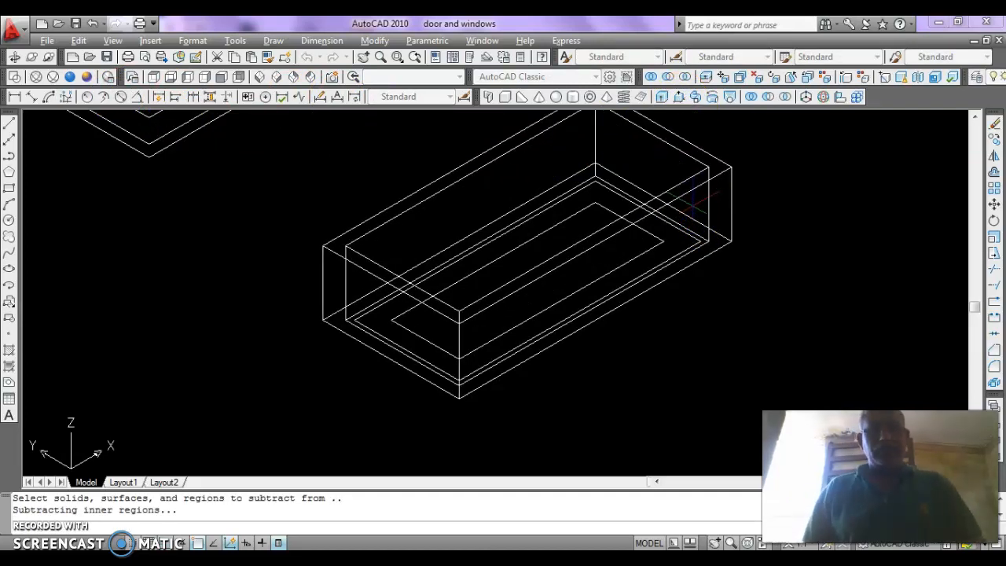
text(5)
key(Return)
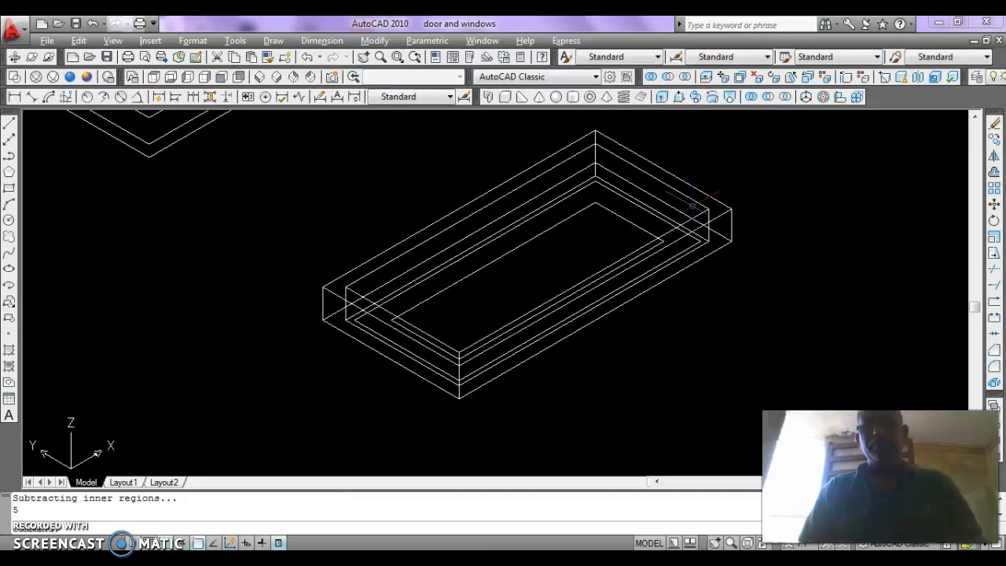
key(Escape)
Press-pull the narrow border just inside the raised frame upward by 2 inches and switch to the Conceptual visual style
key(Return)
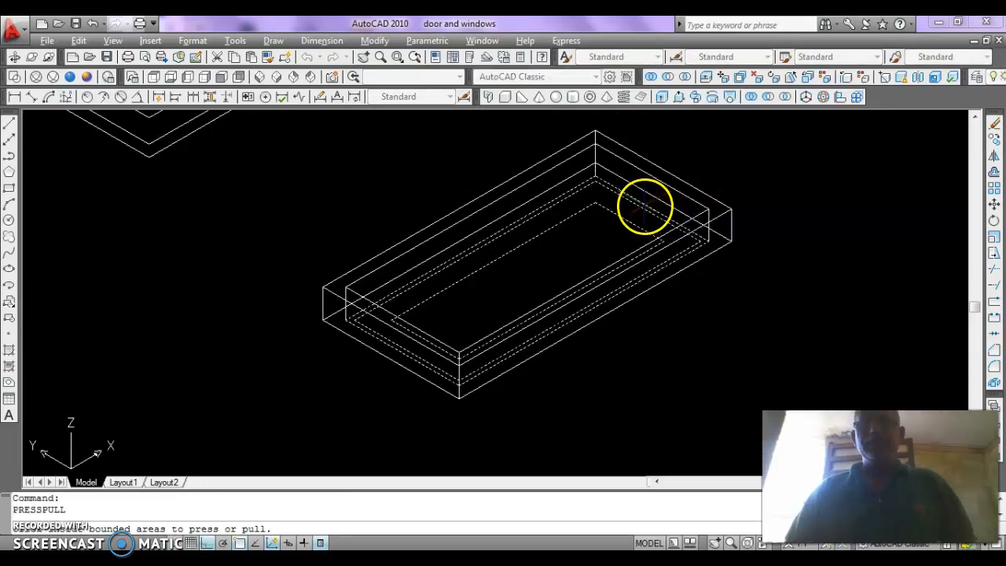
click(644, 206)
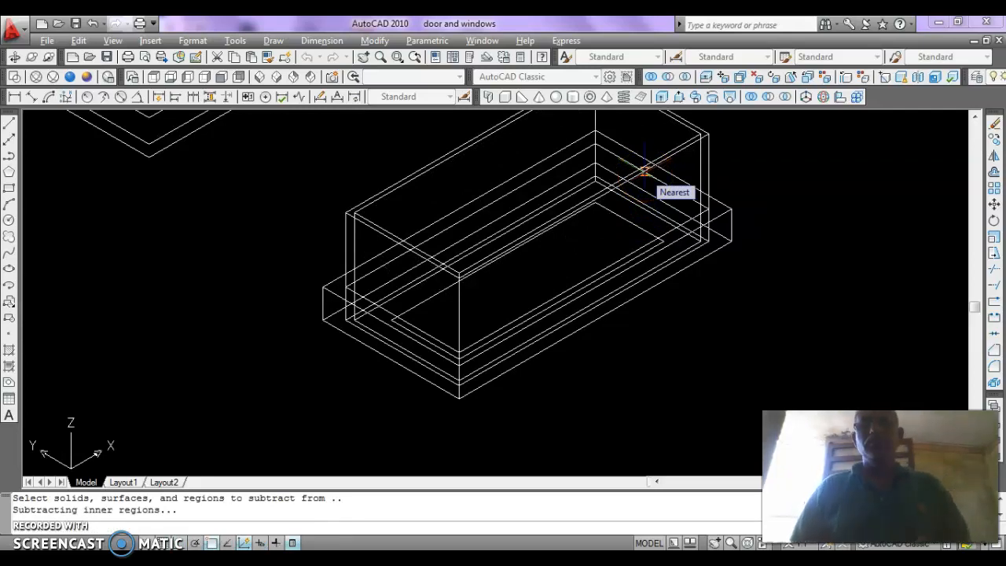
text(2)
key(Return)
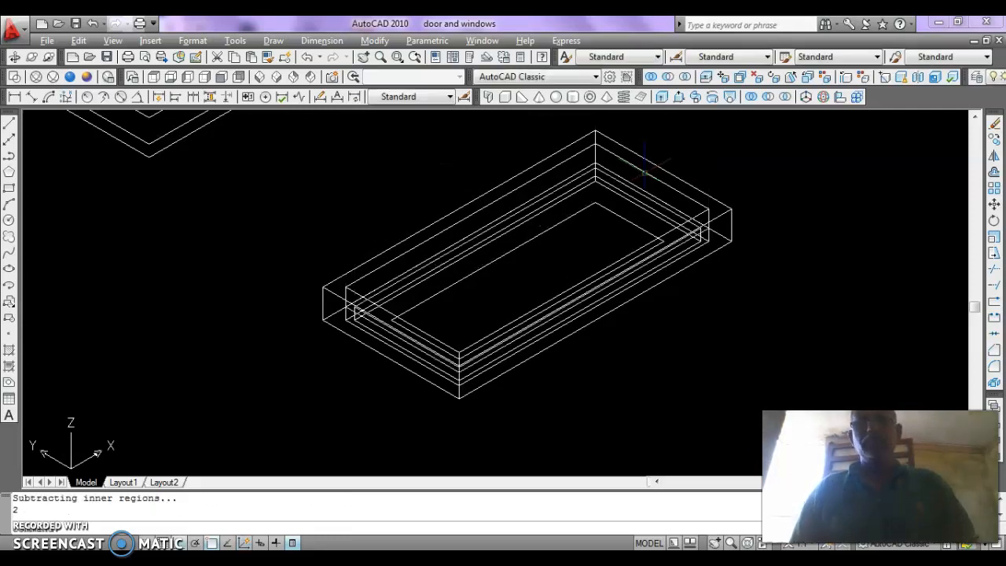
click(87, 76)
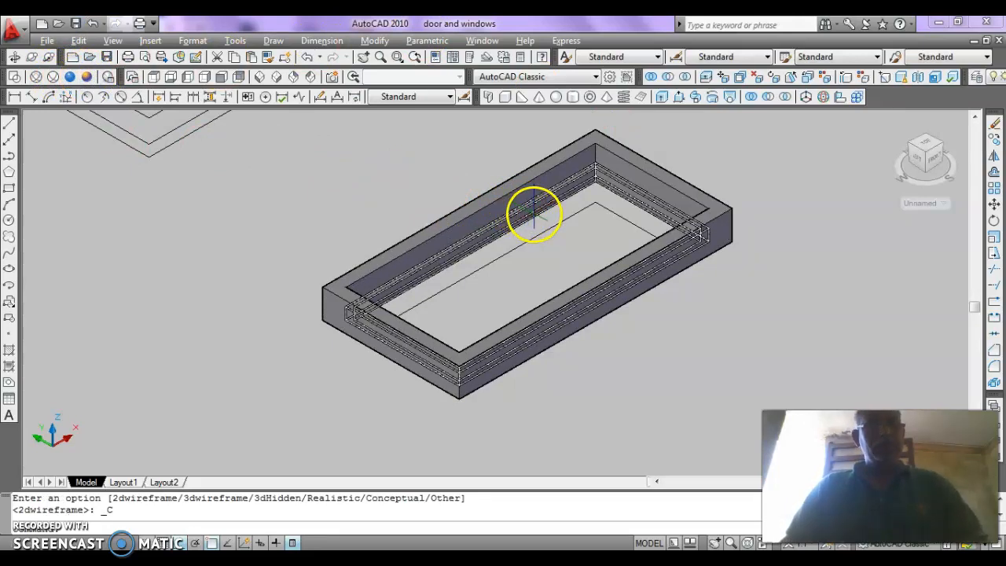
Move the narrow inner border using midpoint snaps for its base and second points at the frame's inside corner
key(Escape)
text(m)
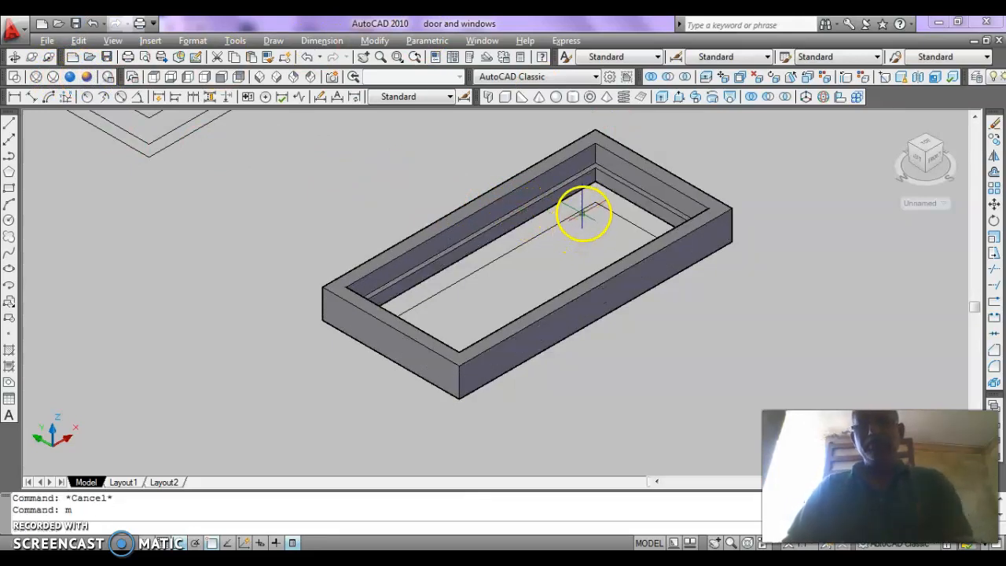
key(Return)
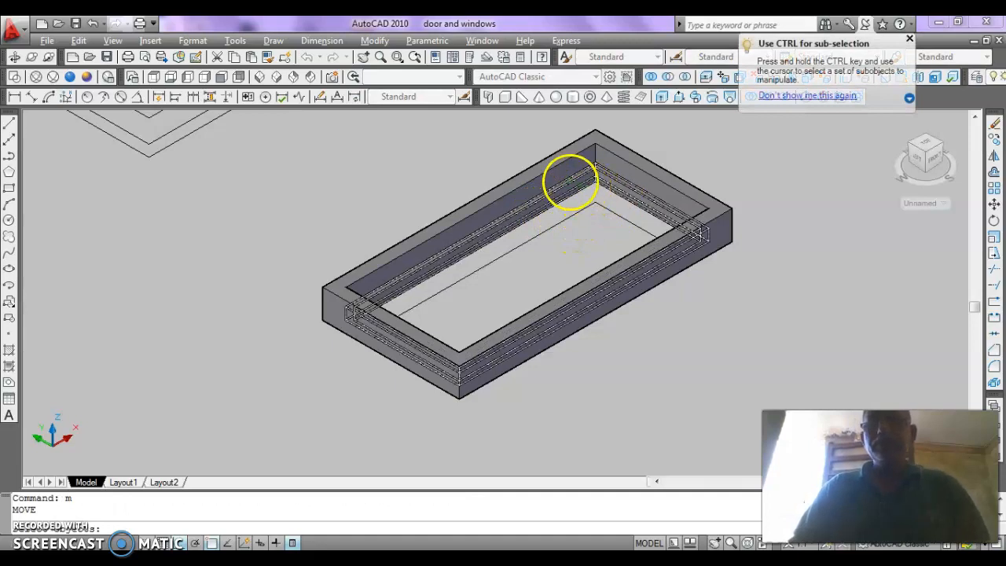
click(572, 183)
key(Return)
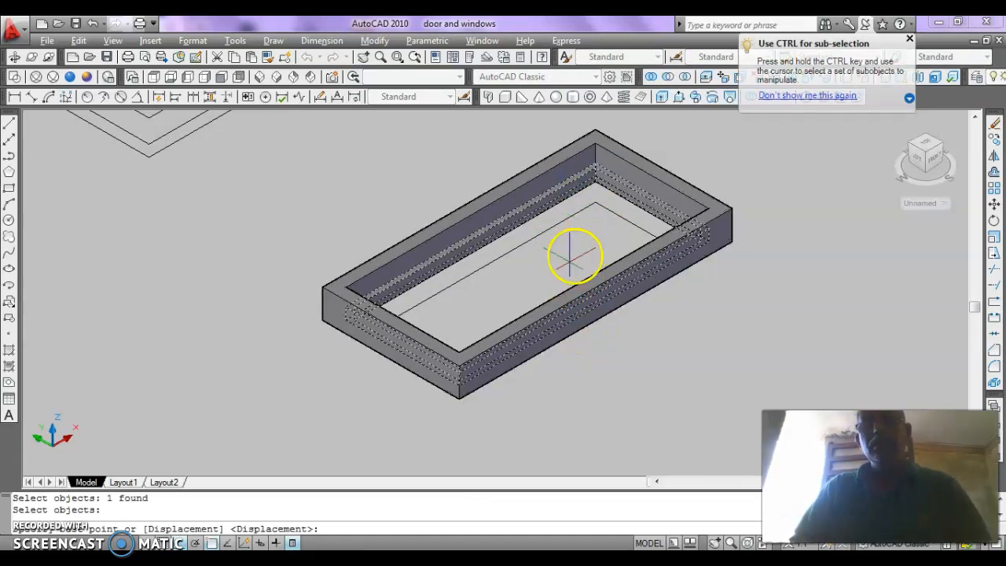
scroll(590, 172, up, 6)
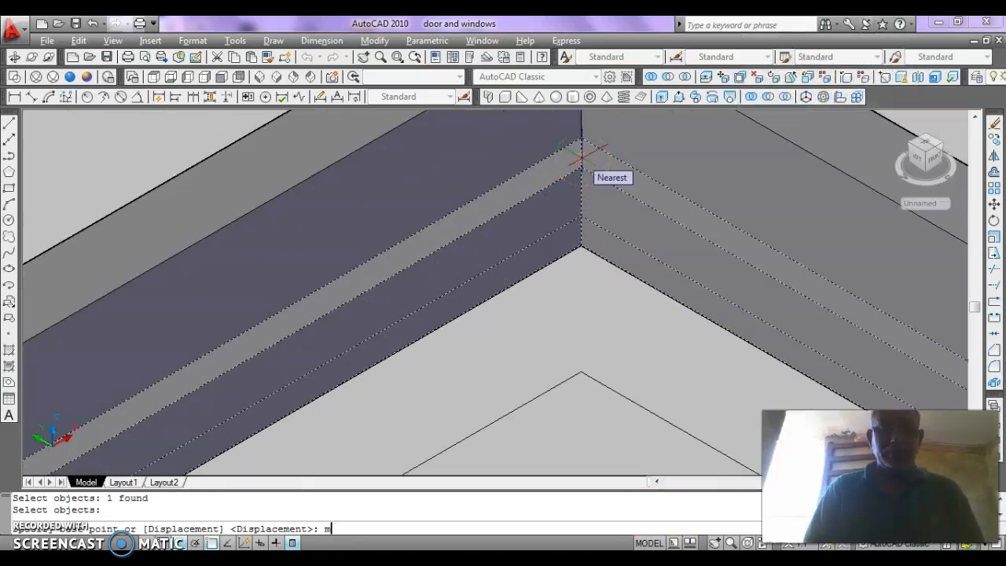
text(mid)
key(Return)
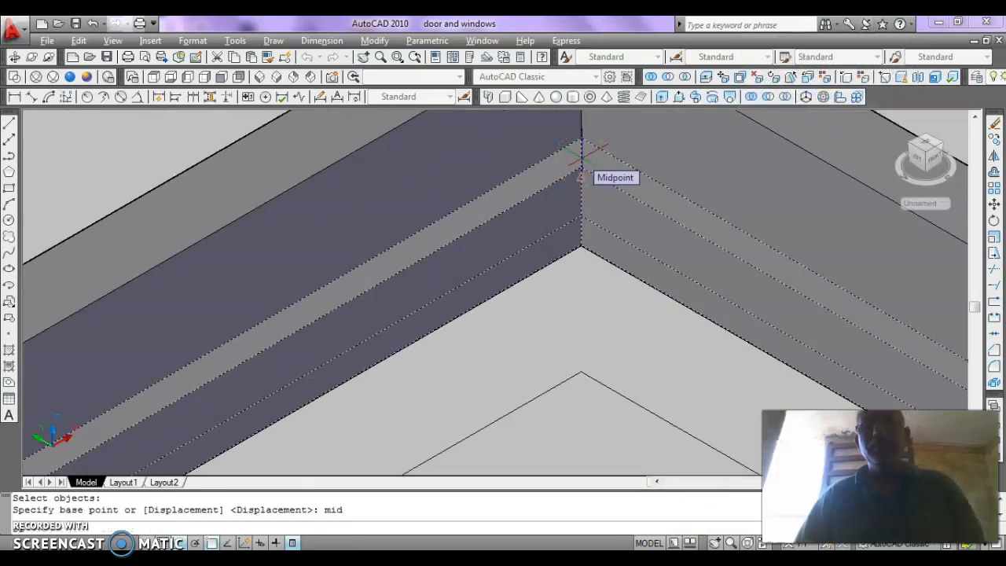
click(582, 158)
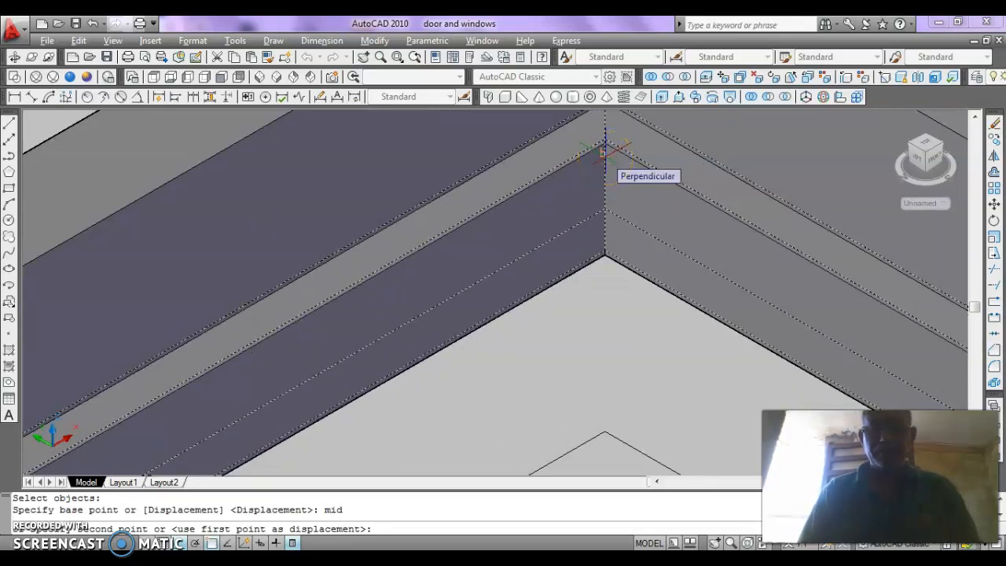
text(mid)
key(Return)
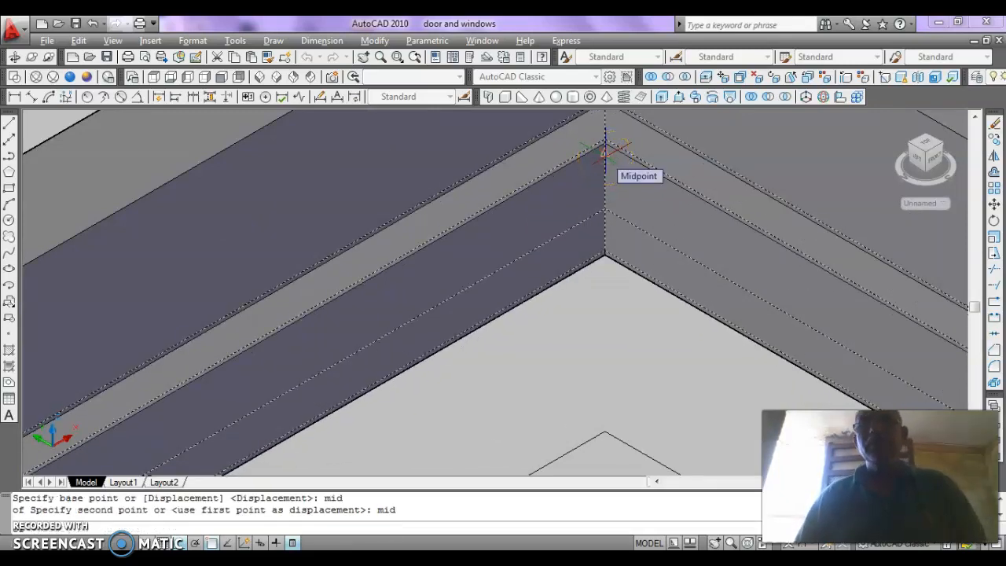
click(605, 150)
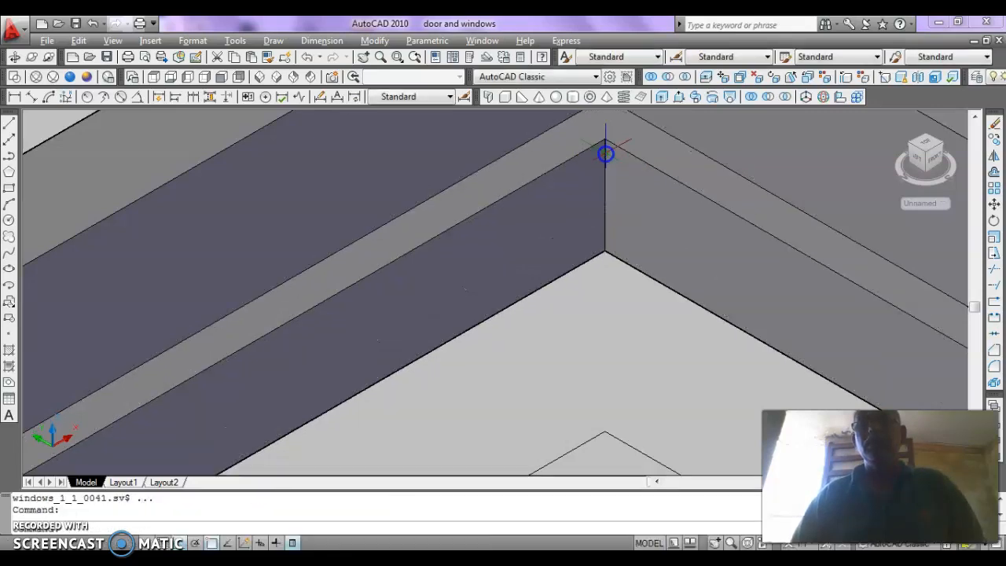
scroll(554, 166, down, 3)
scroll(558, 169, down, 3)
scroll(622, 240, up, 3)
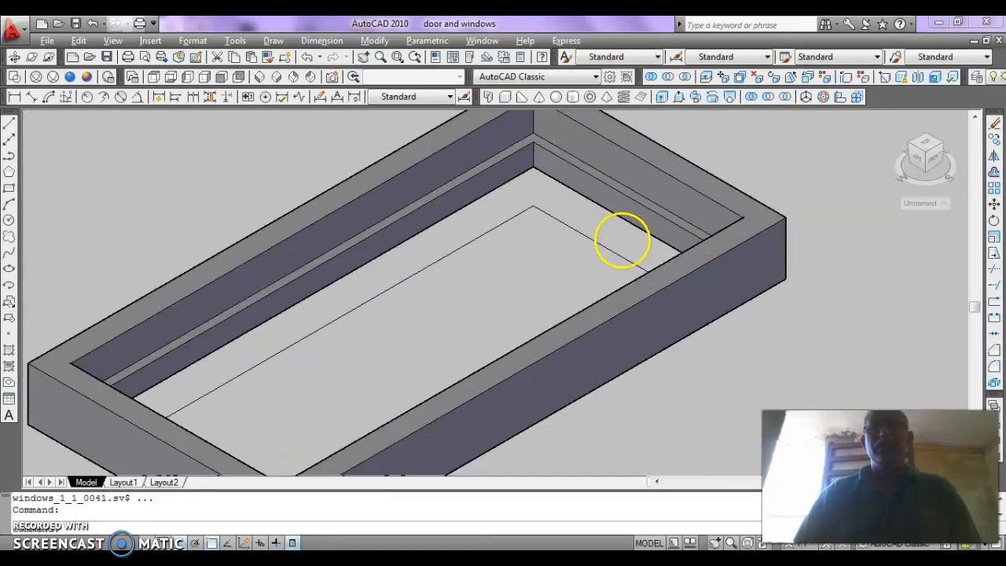
middle_drag(631, 236, 661, 279)
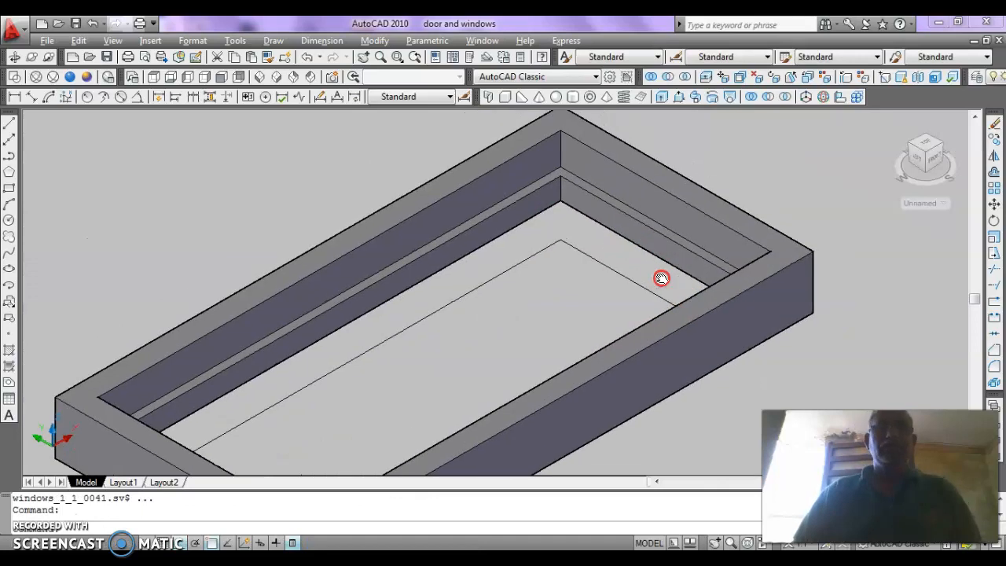
key(Escape)
text(m)
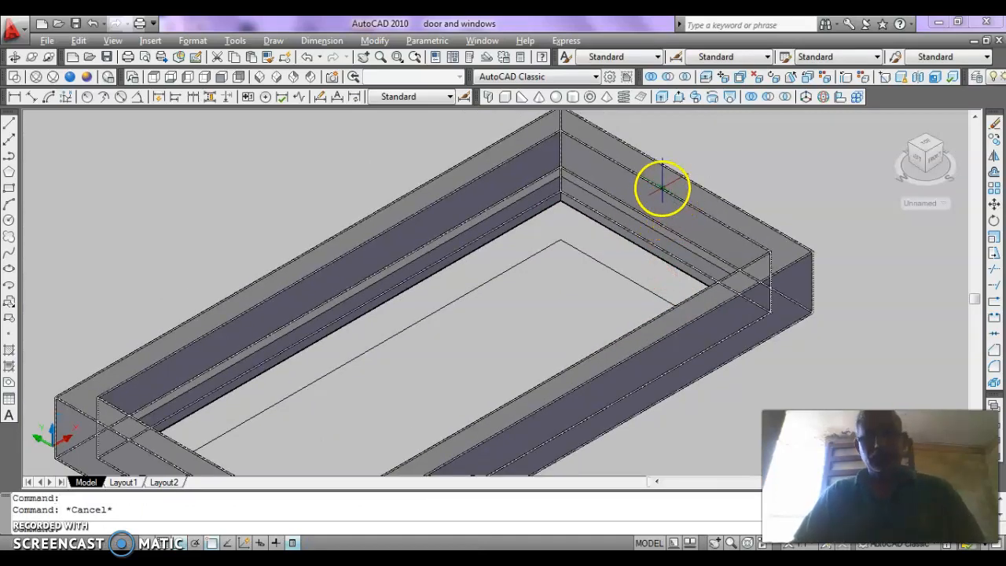
key(Return)
click(608, 218)
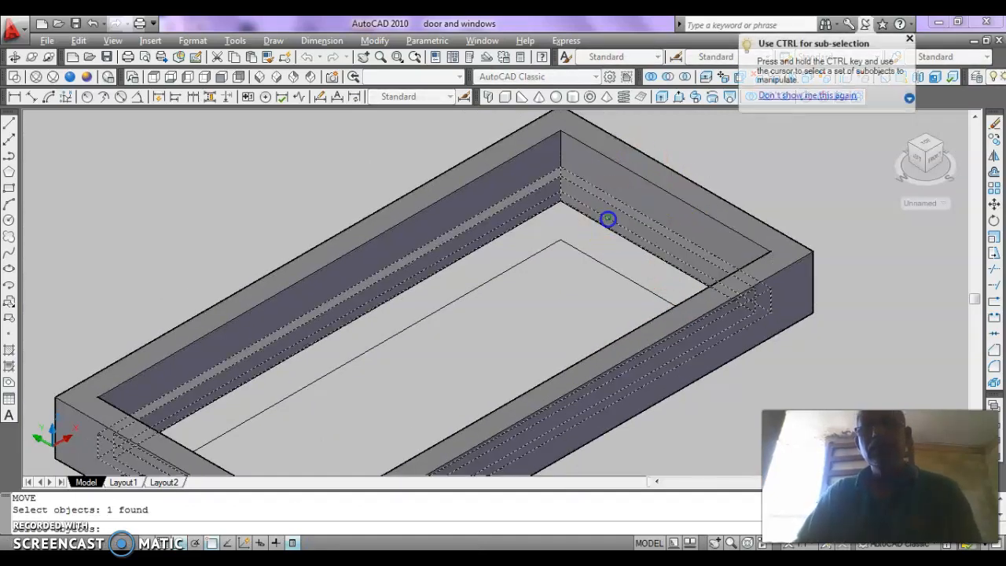
key(Return)
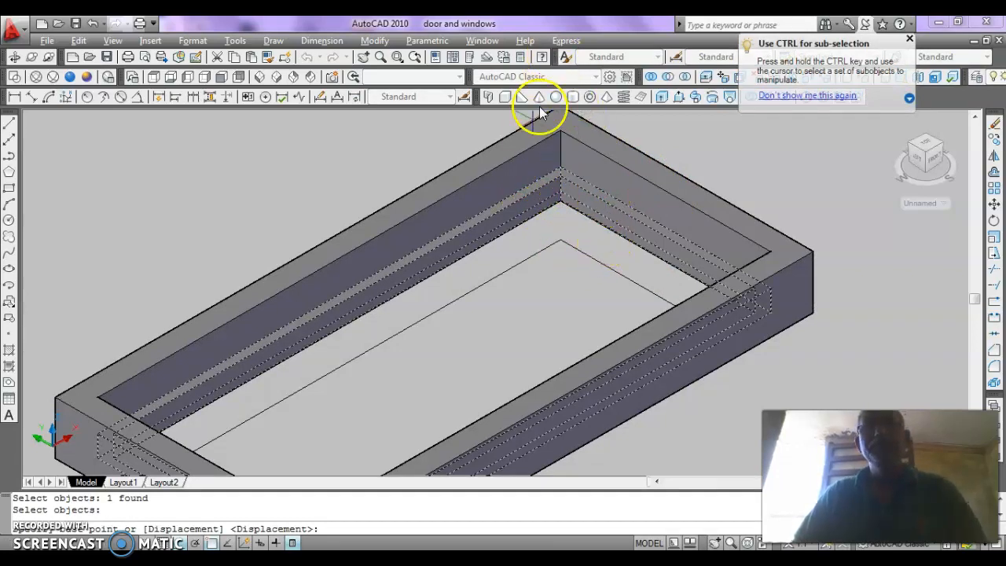
key(Escape)
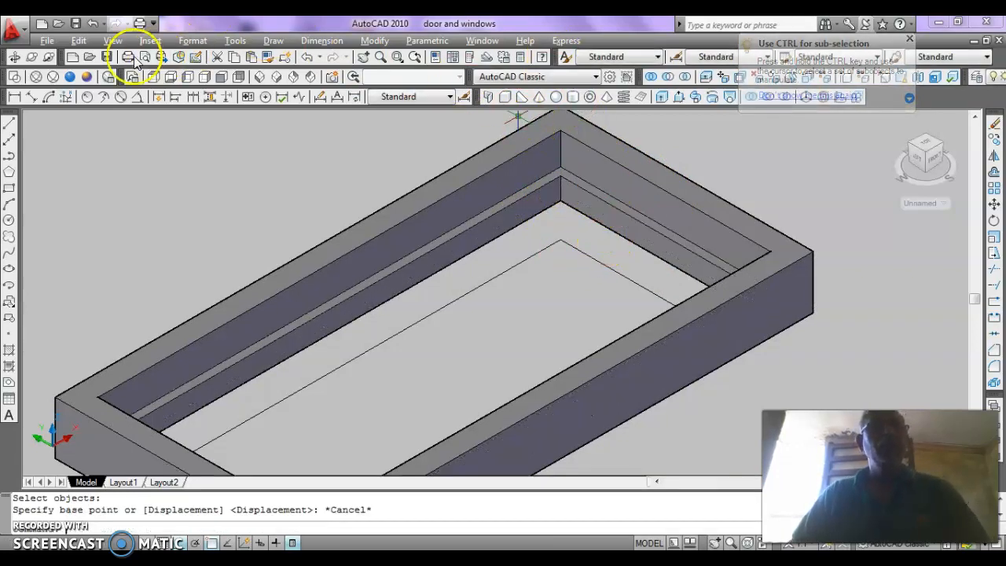
Move the narrow inner border upward by 1.5 inches, using the frame's lower outer corner as base point
click(33, 59)
mouse_move(478, 261)
mouse_down()
mouse_move(496, 152)
mouse_move(477, 259)
mouse_up()
drag(487, 229, 507, 382)
key(Escape)
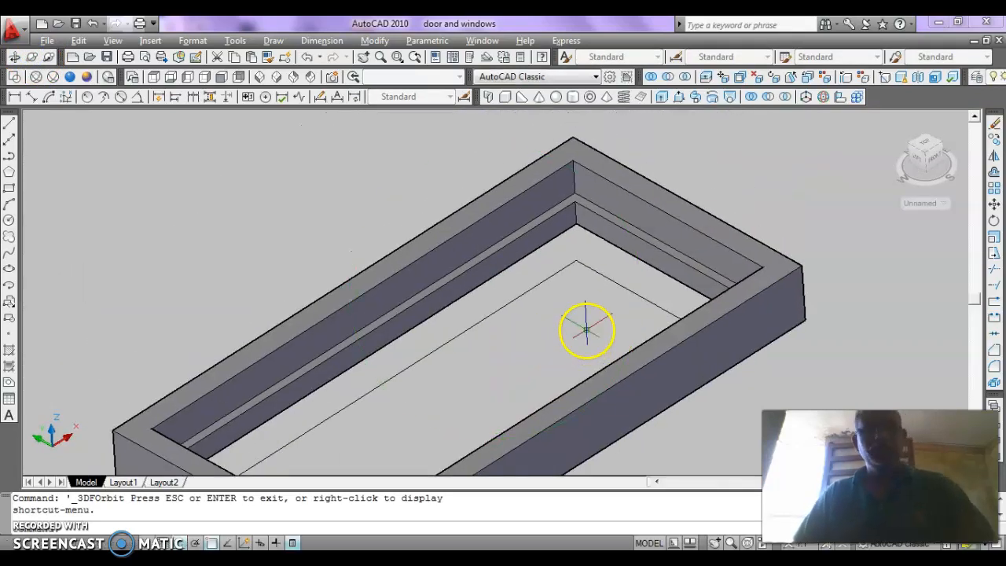
text(m)
key(Return)
click(573, 207)
key(Return)
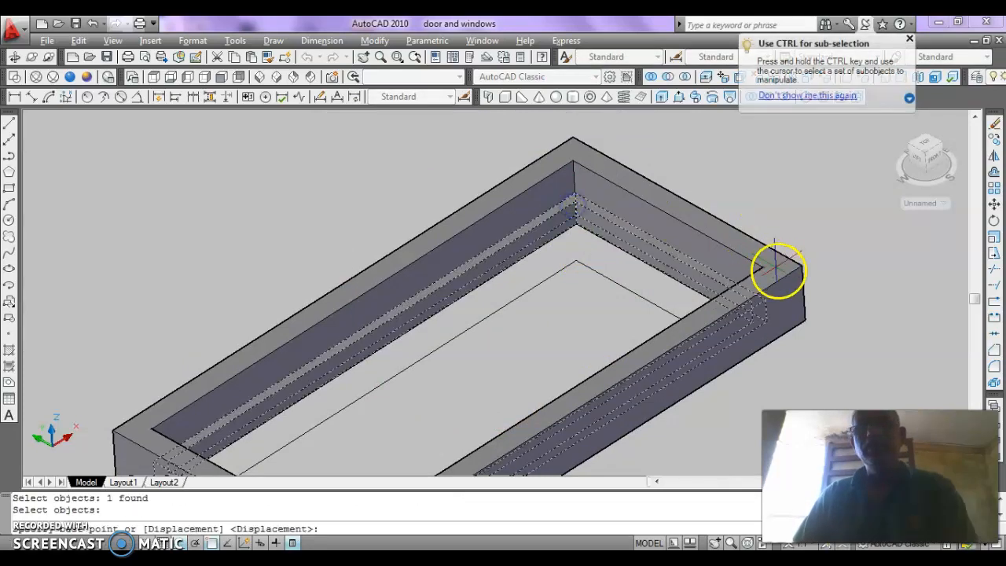
click(805, 320)
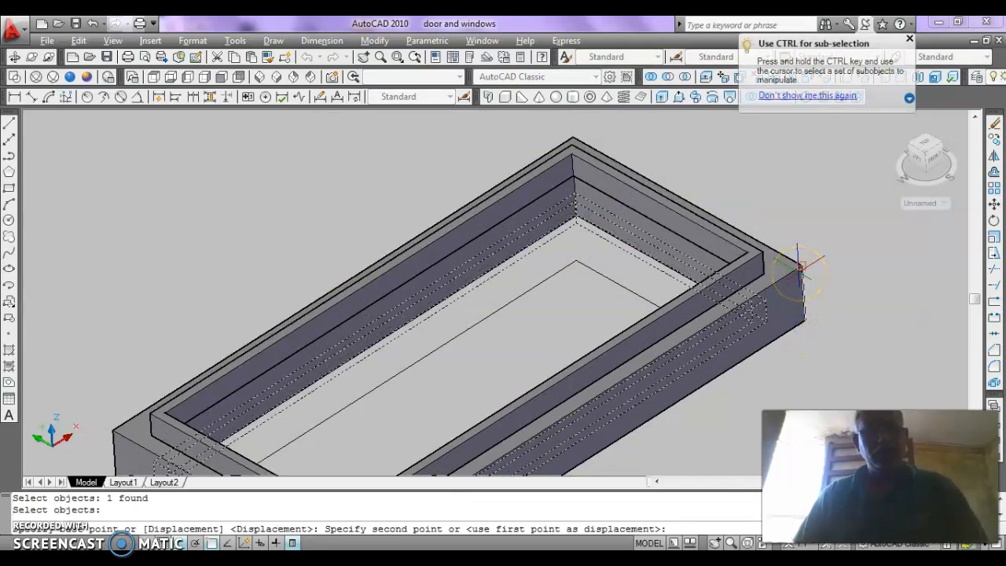
text(1.5)
key(Return)
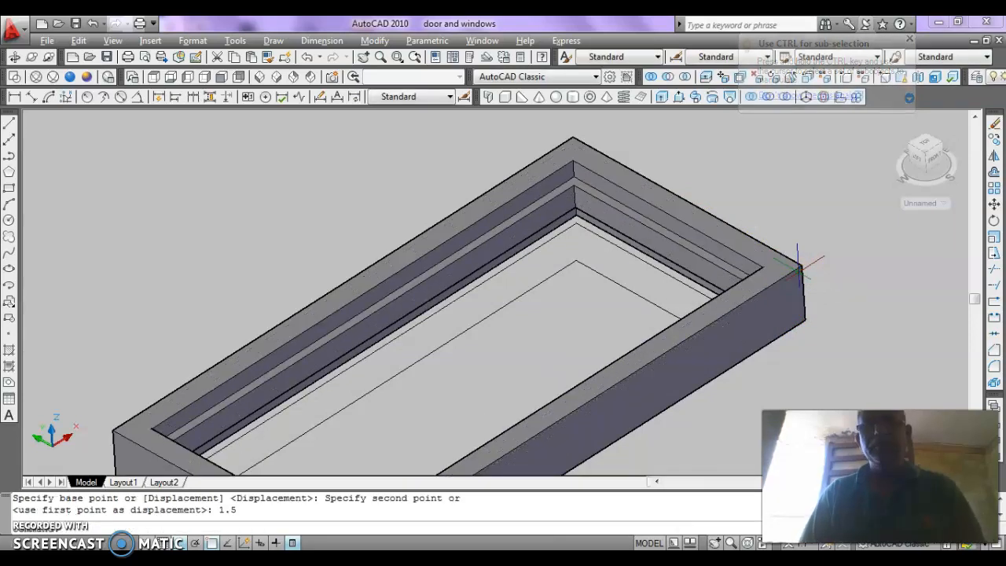
key(Escape)
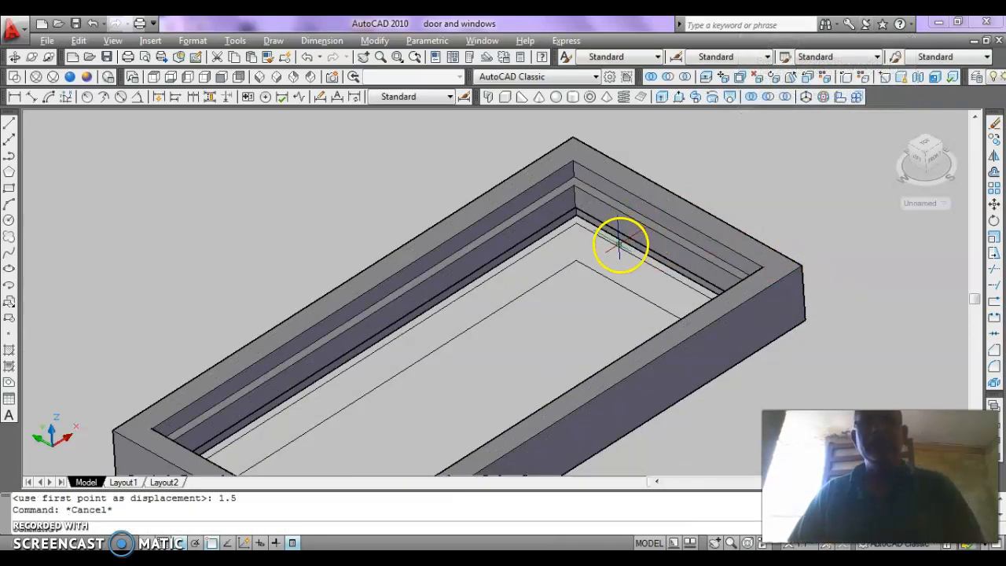
Delete the offset polyline inside the frame and press-pull the wide border around the innermost rectangle upward by 1.5 inches
click(617, 243)
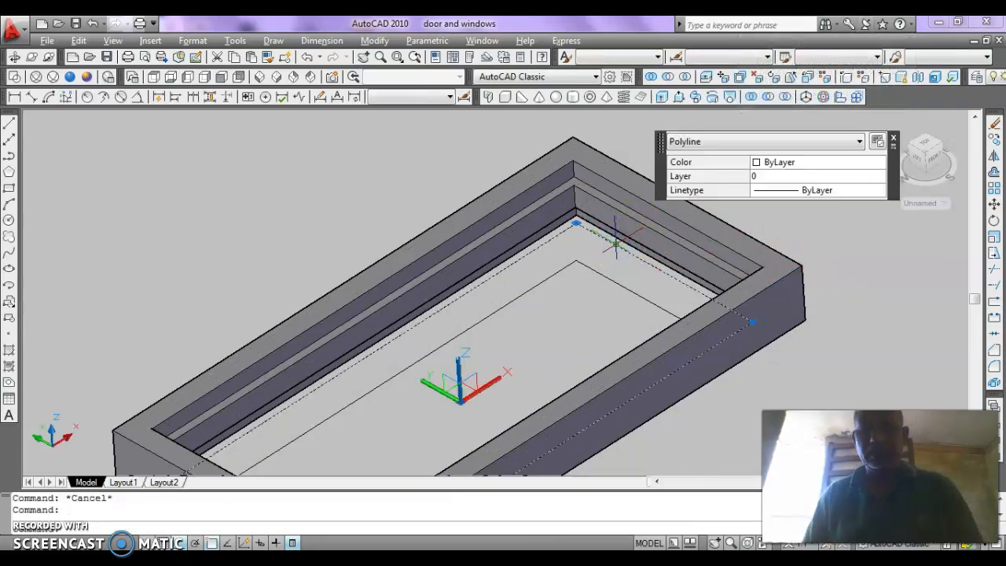
key(Delete)
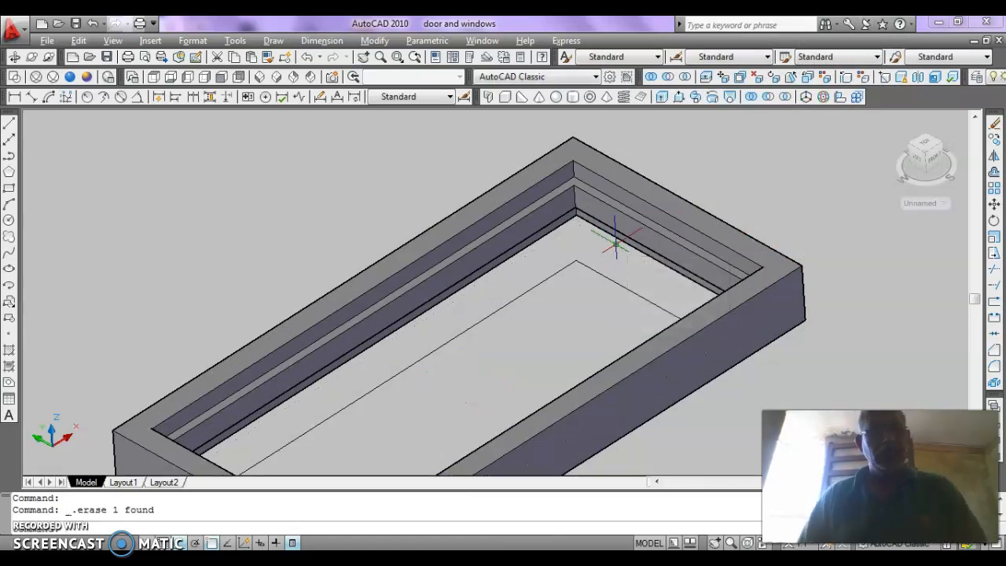
click(679, 97)
click(610, 253)
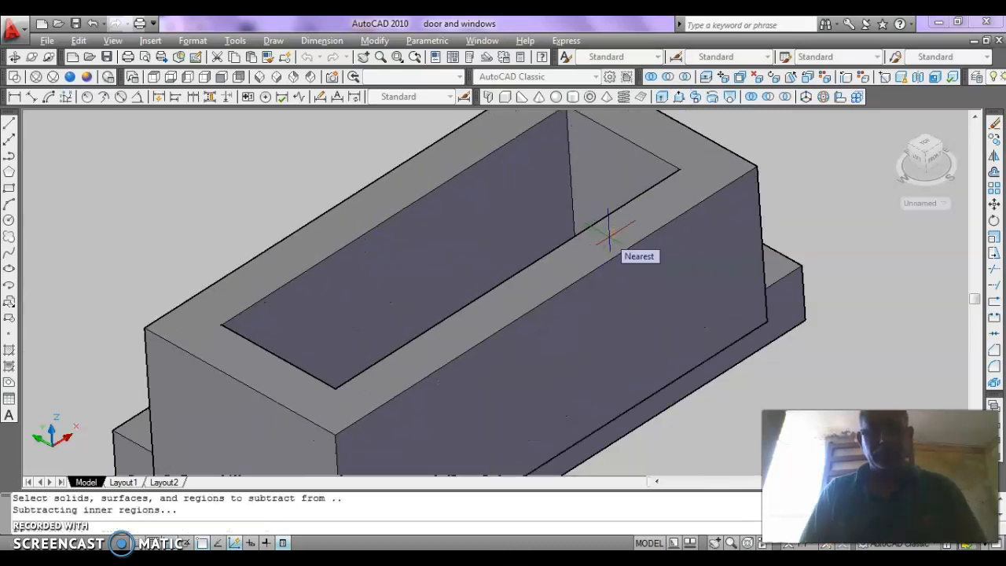
text(1.5)
key(Return)
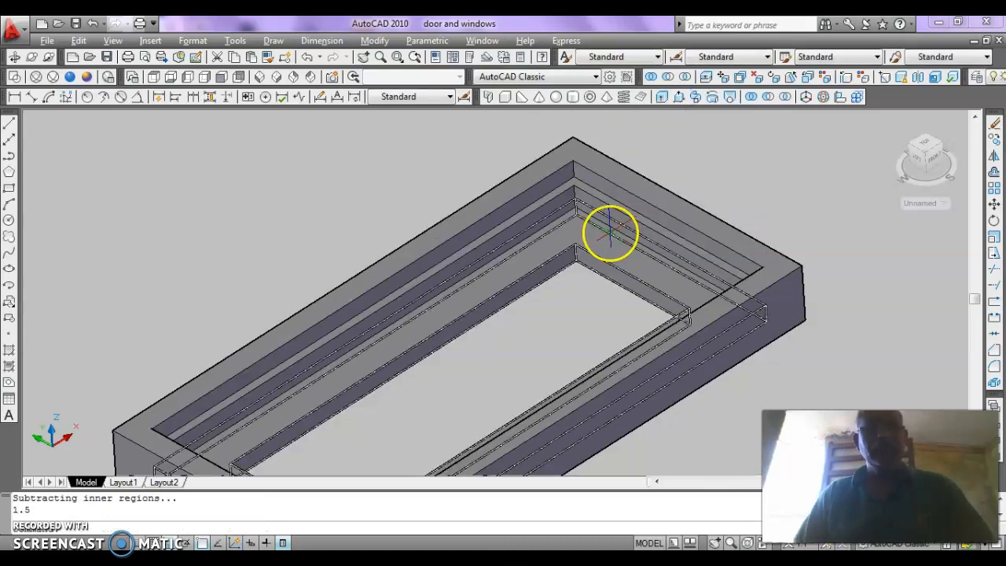
scroll(624, 162, down, 1)
middle_drag(624, 231, 610, 196)
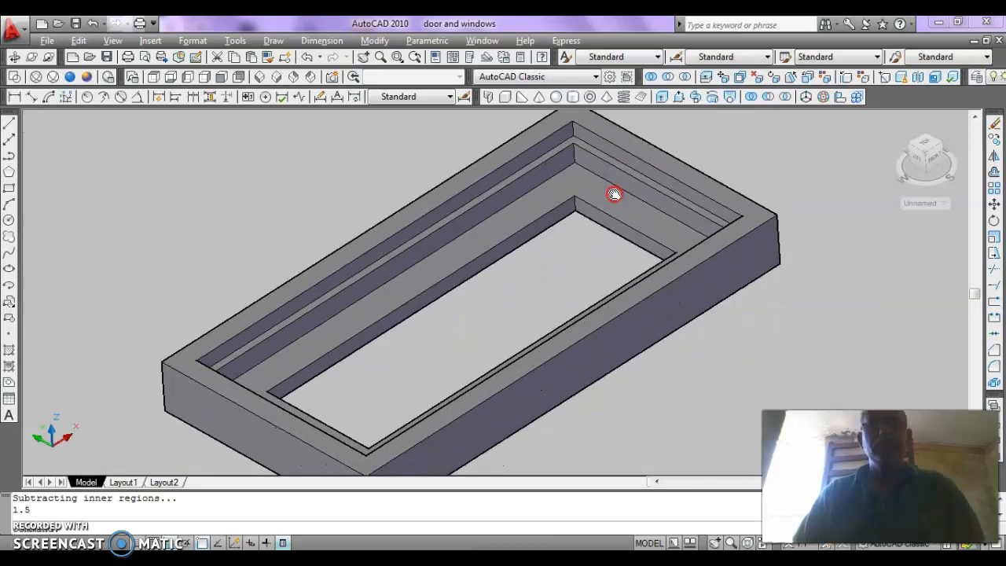
Press-pull the area inside the innermost rectangle upward by 0.75 inch as the window panel
key(Return)
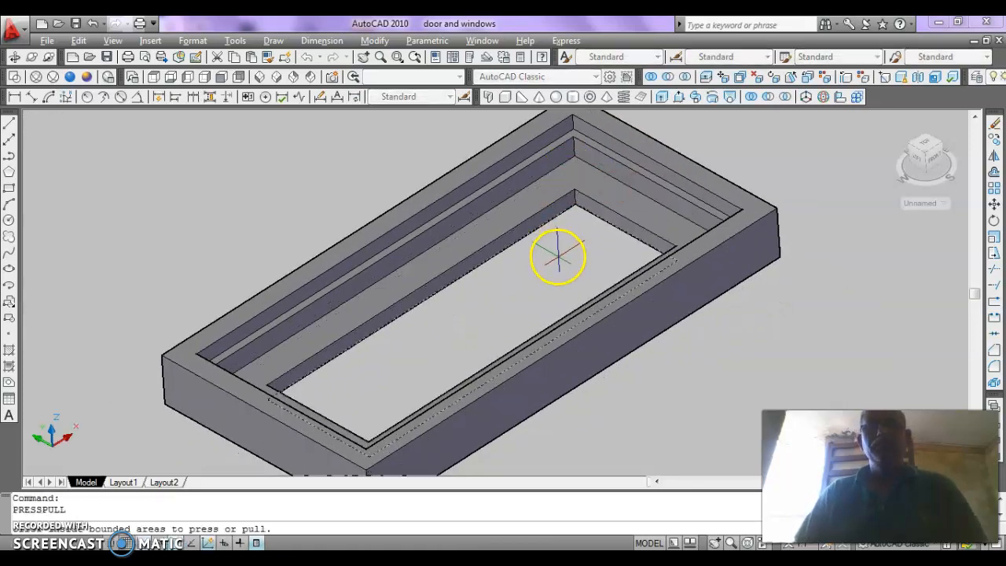
click(558, 252)
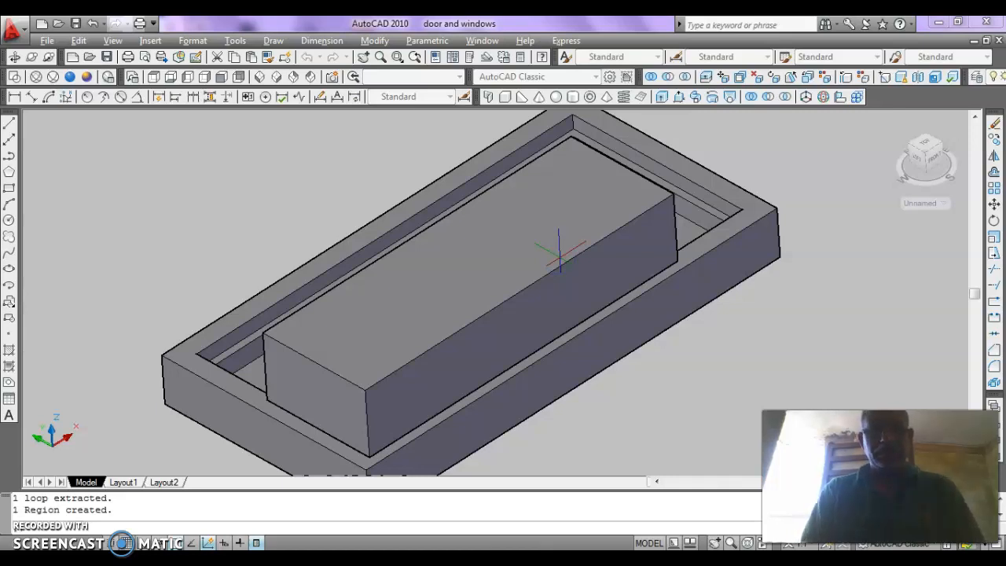
text(.75)
key(Return)
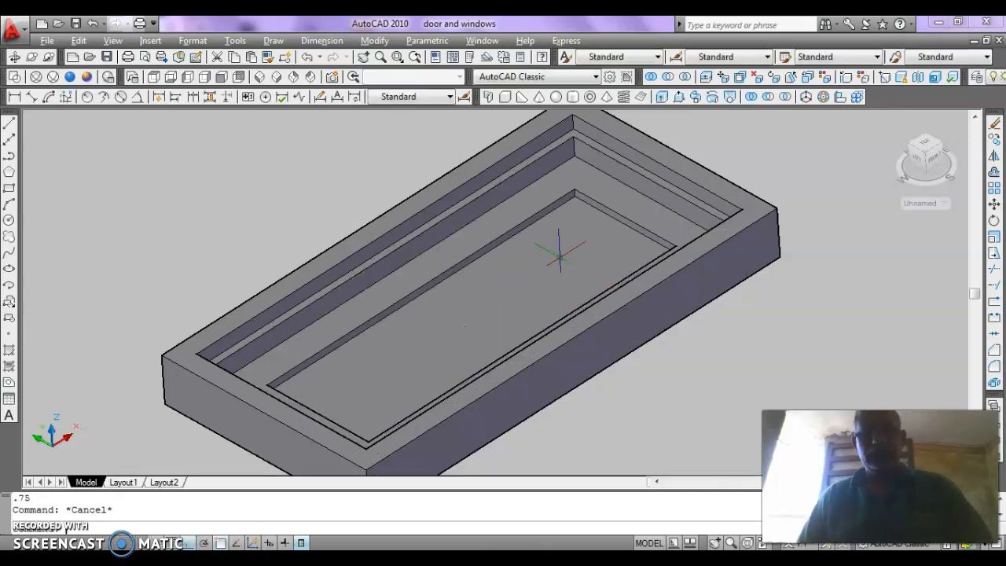
Move the innermost panel upward within the surrounding border's thickness, picking points at the opening's inside corner
text(m)
key(Return)
click(580, 249)
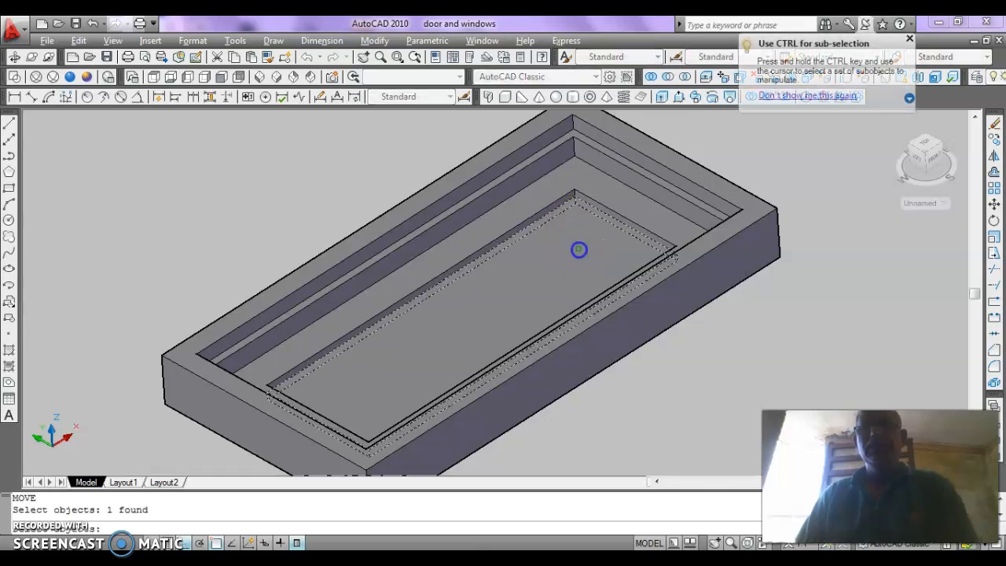
key(Return)
scroll(573, 205, up, 2)
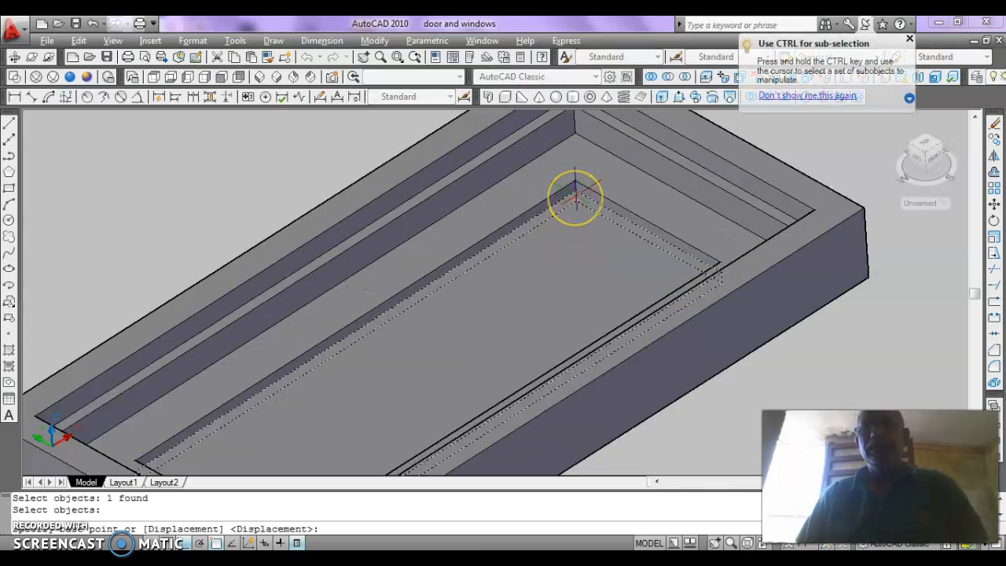
click(574, 189)
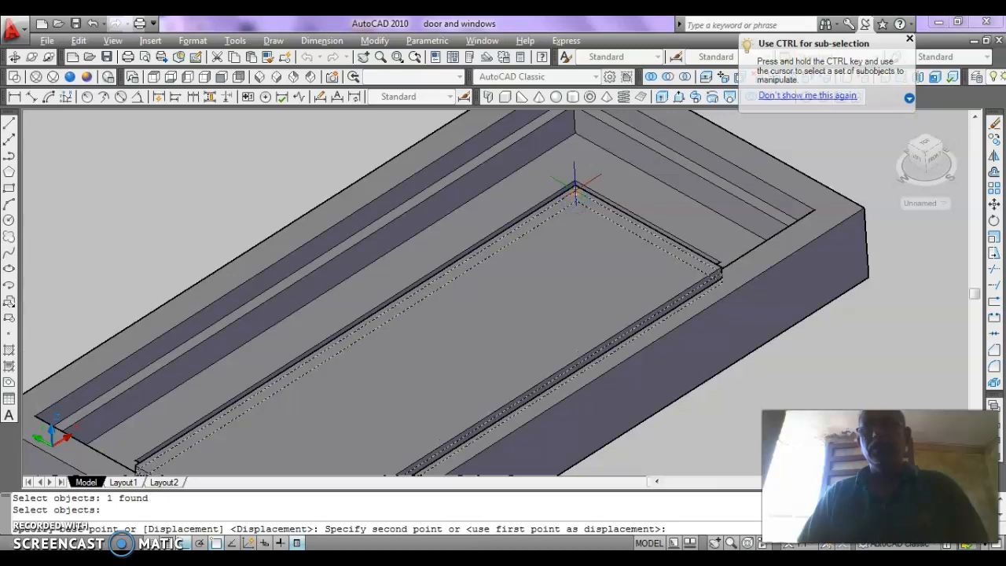
click(572, 220)
scroll(573, 219, down, 1)
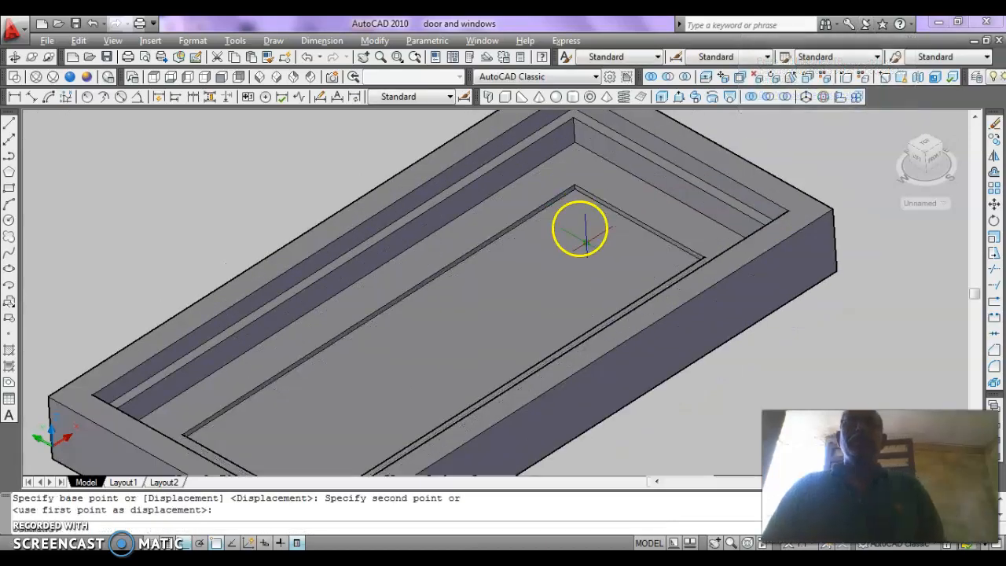
Move the window's four solids, namely the frame, both inner borders and the panel, 5' along the X axis away from the 2D outline
click(588, 287)
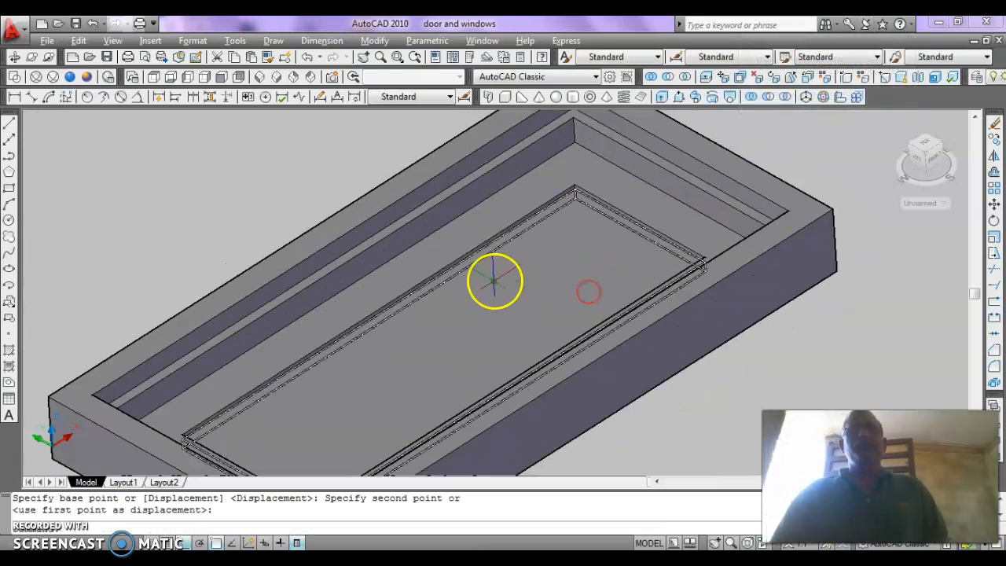
click(262, 77)
scroll(762, 275, up, 4)
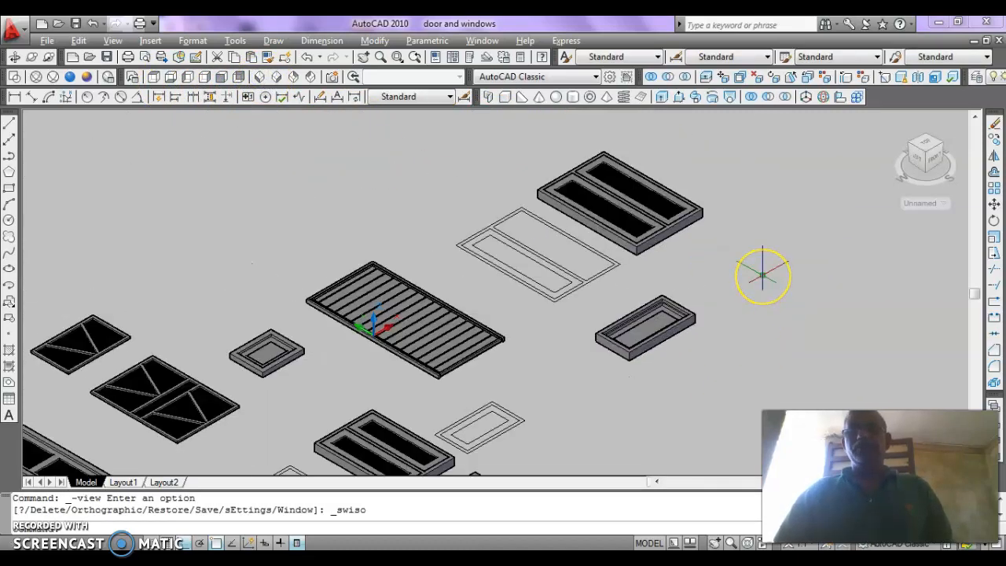
scroll(763, 275, down, 2)
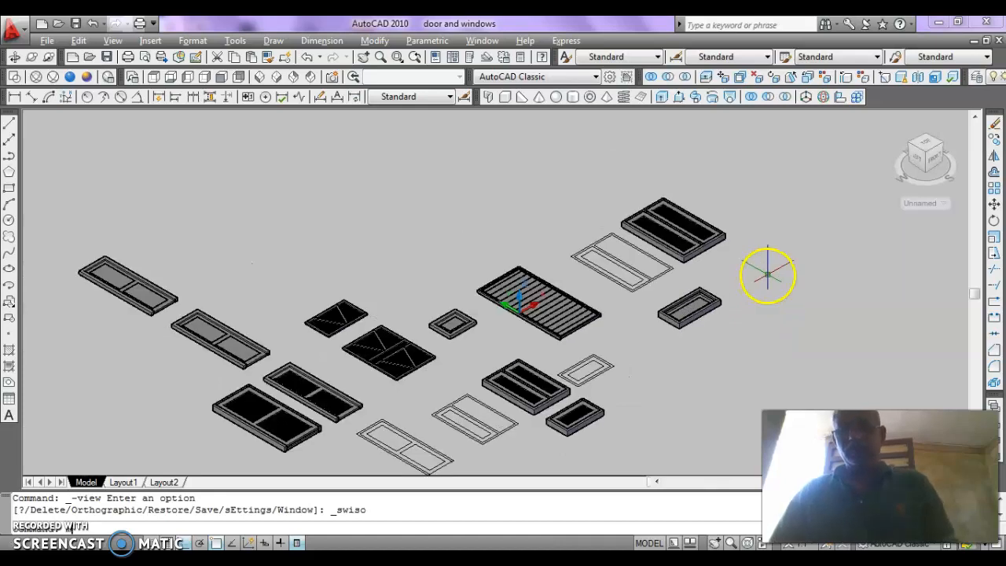
text(m)
key(Return)
click(716, 301)
scroll(719, 302, up, 2)
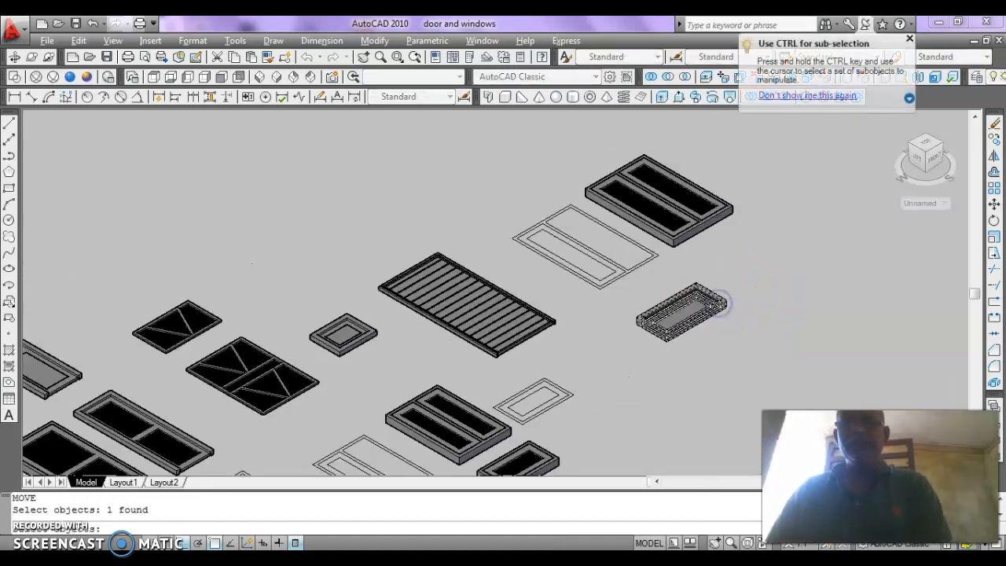
scroll(719, 303, up, 4)
click(698, 288)
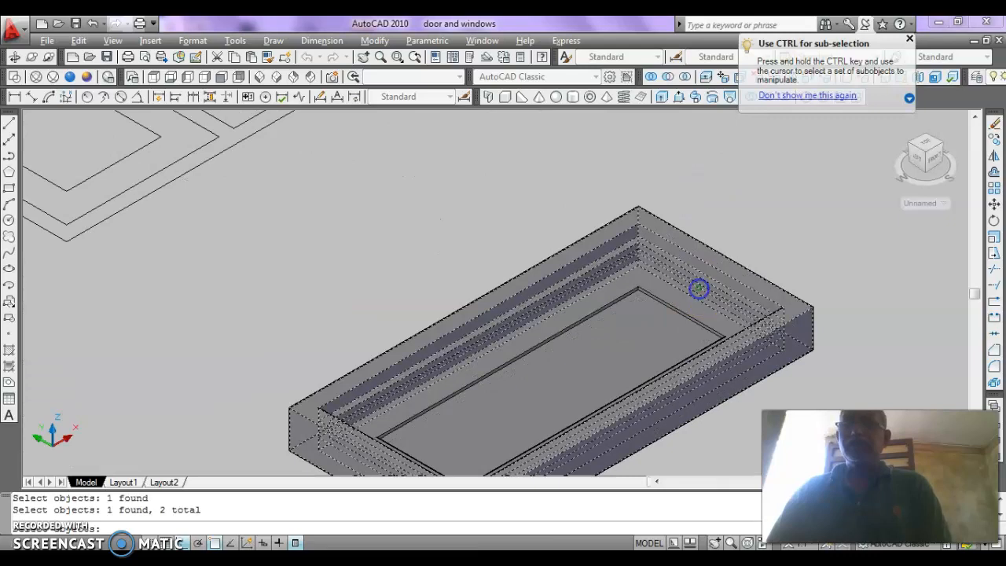
click(579, 264)
scroll(507, 249, down, 4)
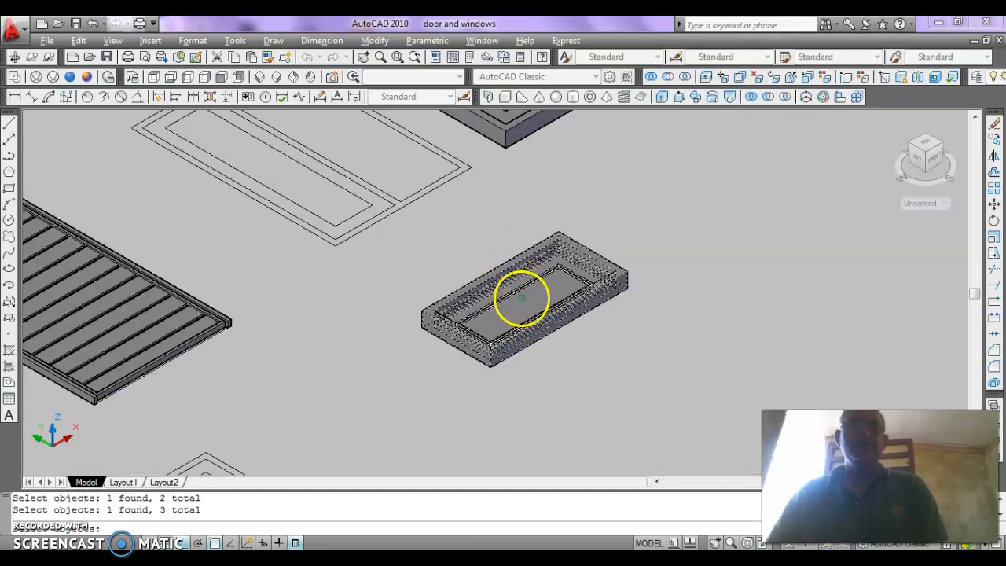
click(521, 296)
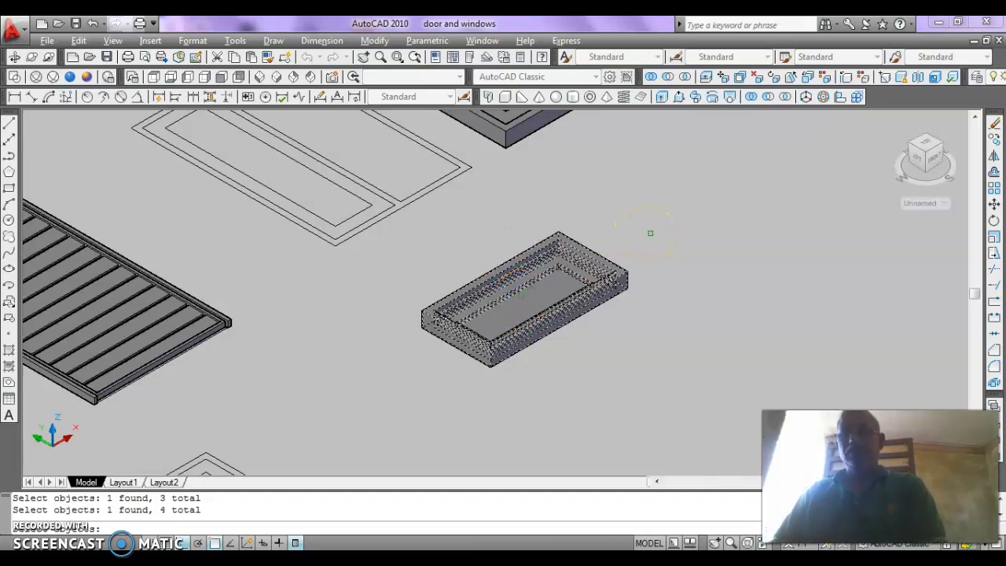
key(Return)
click(572, 350)
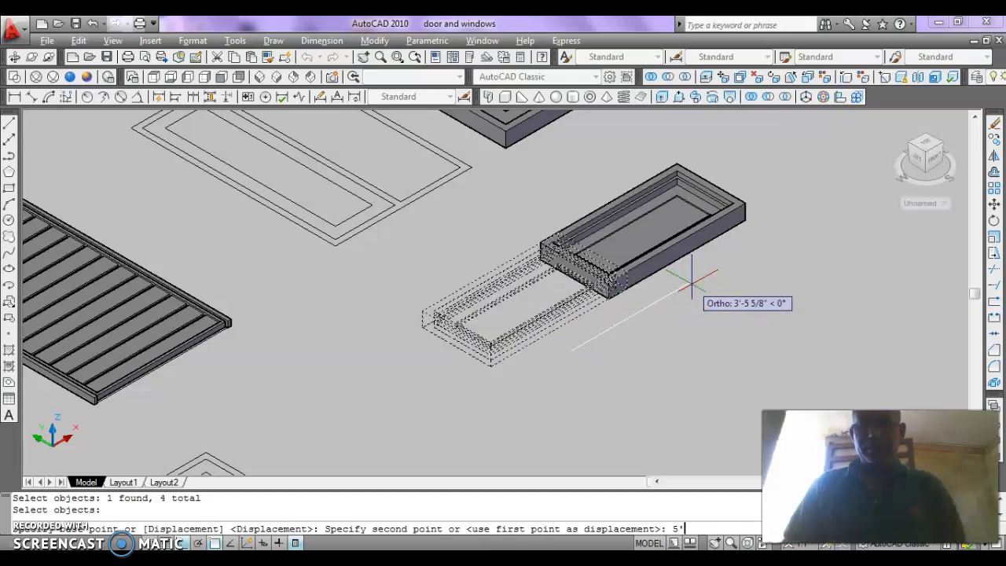
key(Return)
key(Escape)
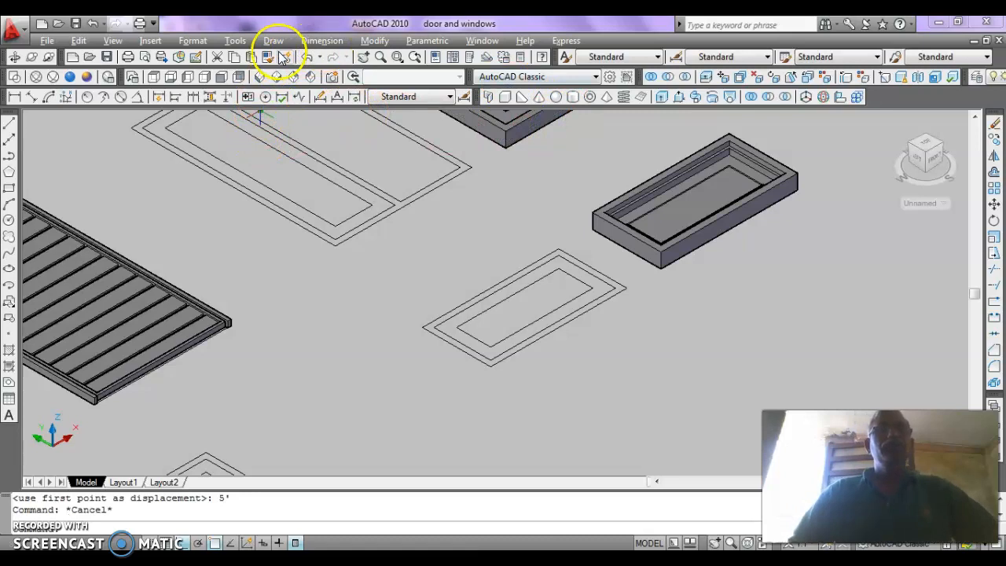
Try to 3D-mirror the wide inner border about a three-point plane through the middles of the frame's corner edges, keeping the source
click(374, 41)
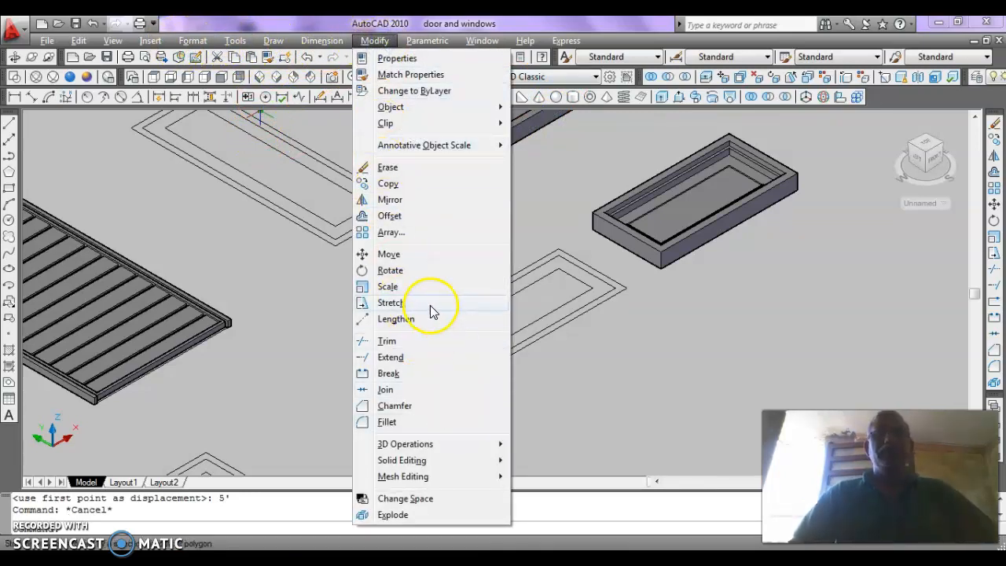
mouse_move(416, 451)
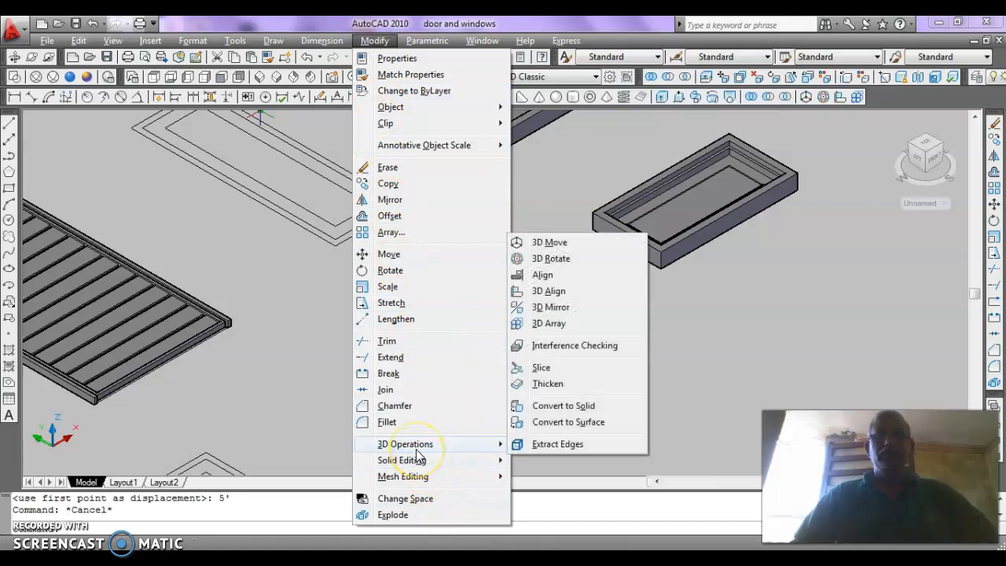
click(548, 307)
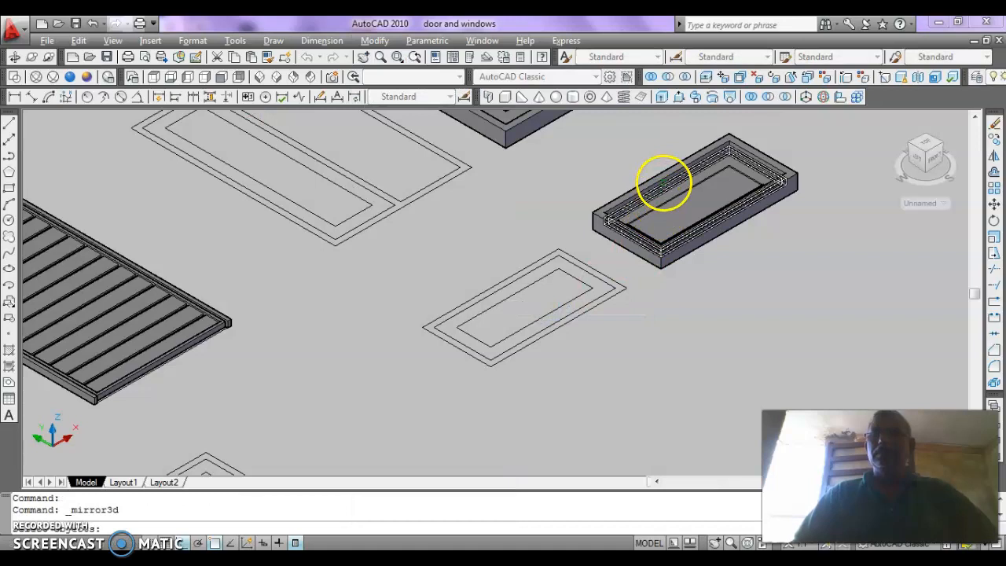
click(668, 197)
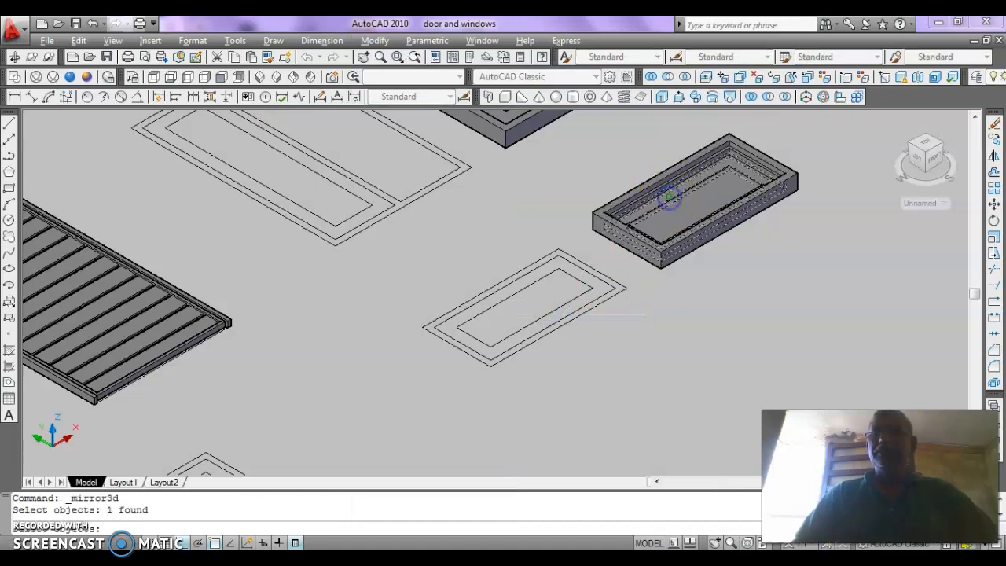
key(Return)
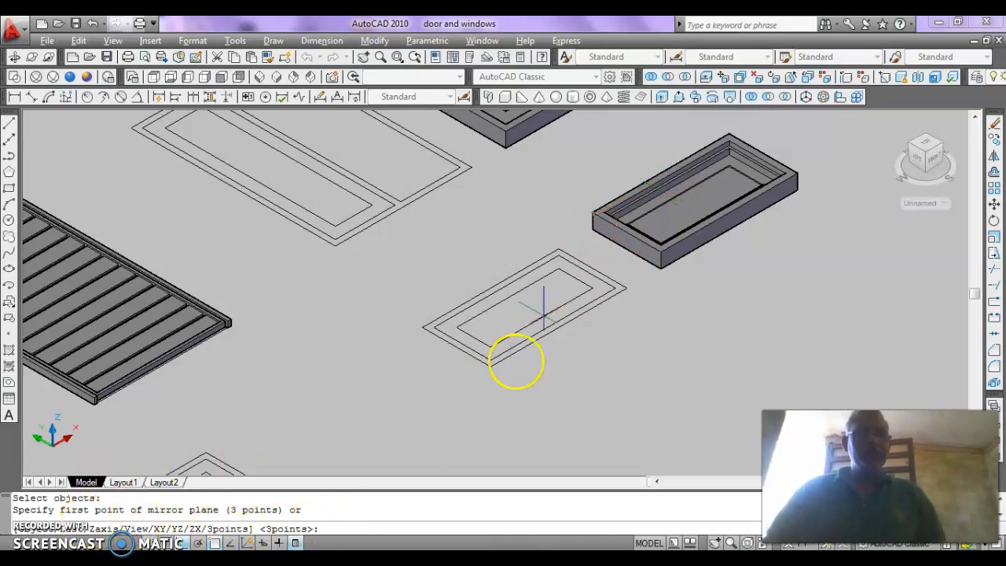
click(594, 217)
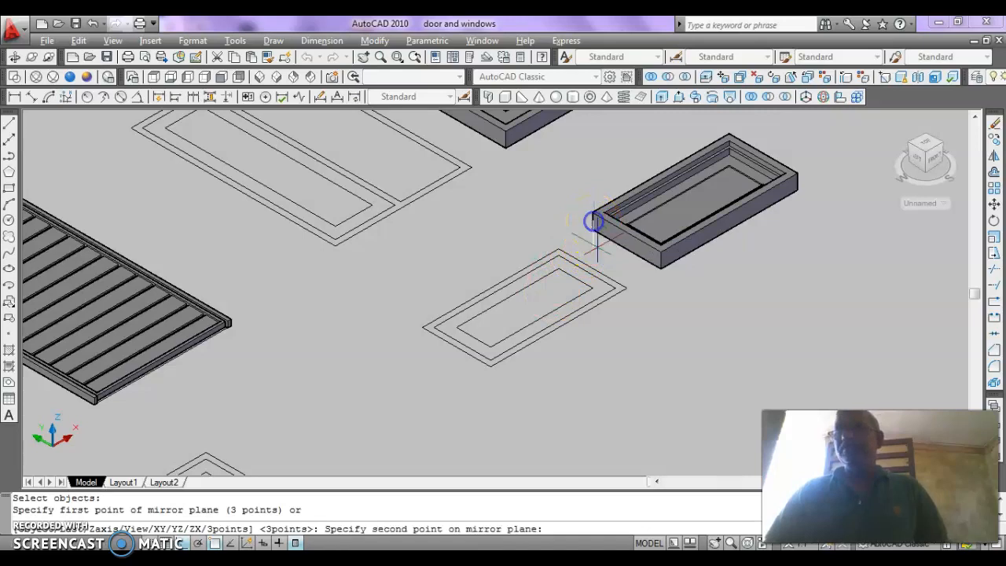
scroll(663, 267, up, 4)
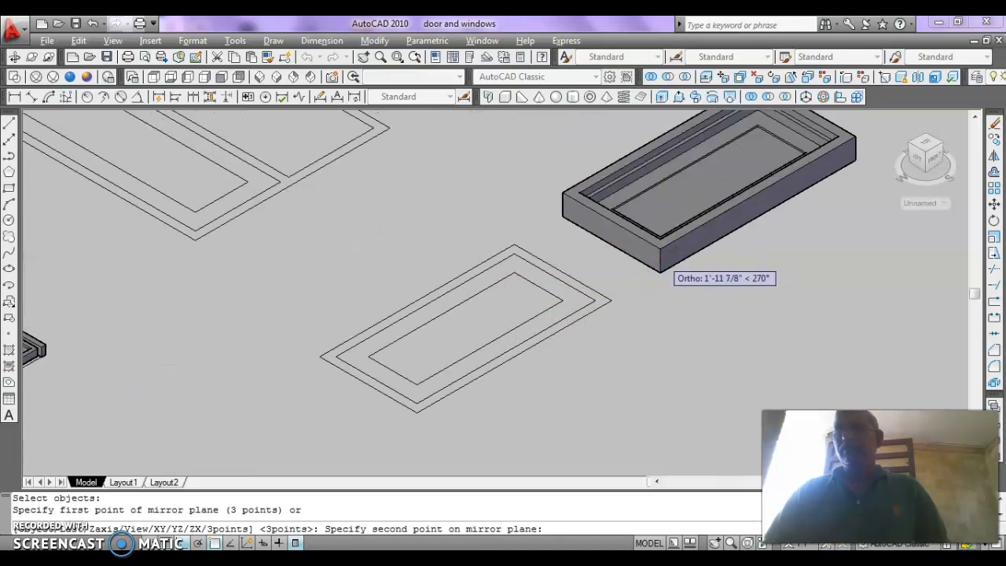
click(658, 259)
scroll(640, 288, down, 4)
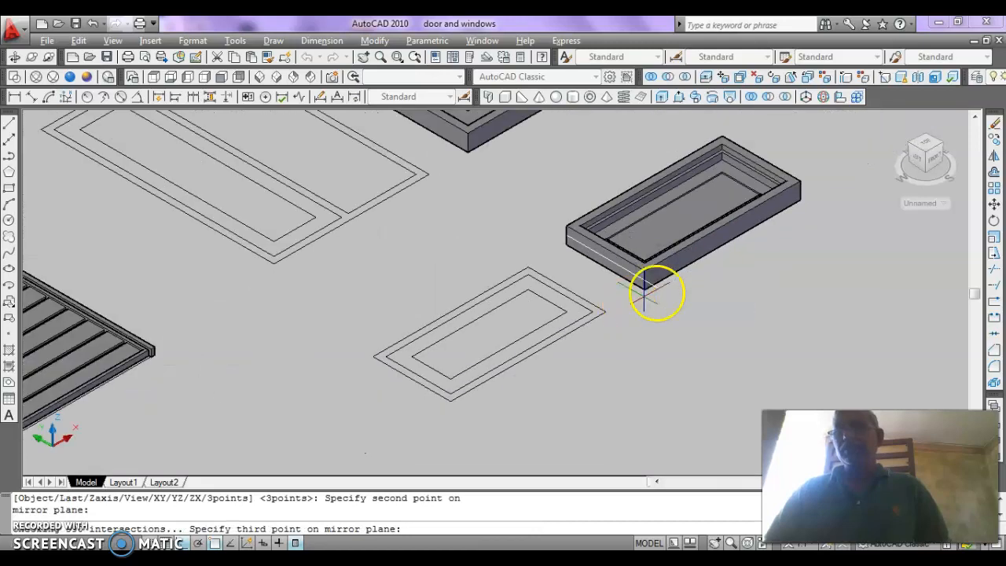
click(800, 188)
key(Return)
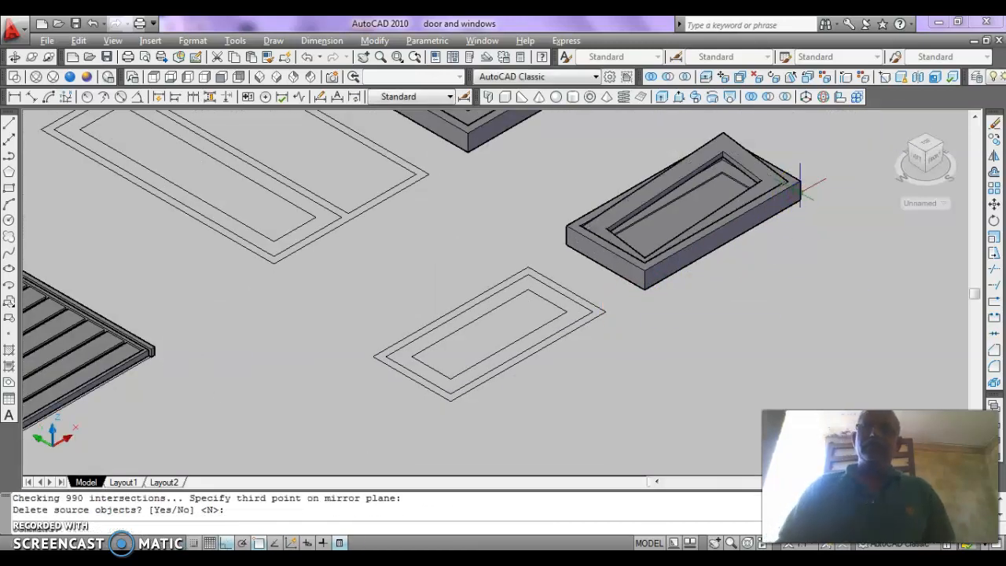
scroll(798, 181, up, 6)
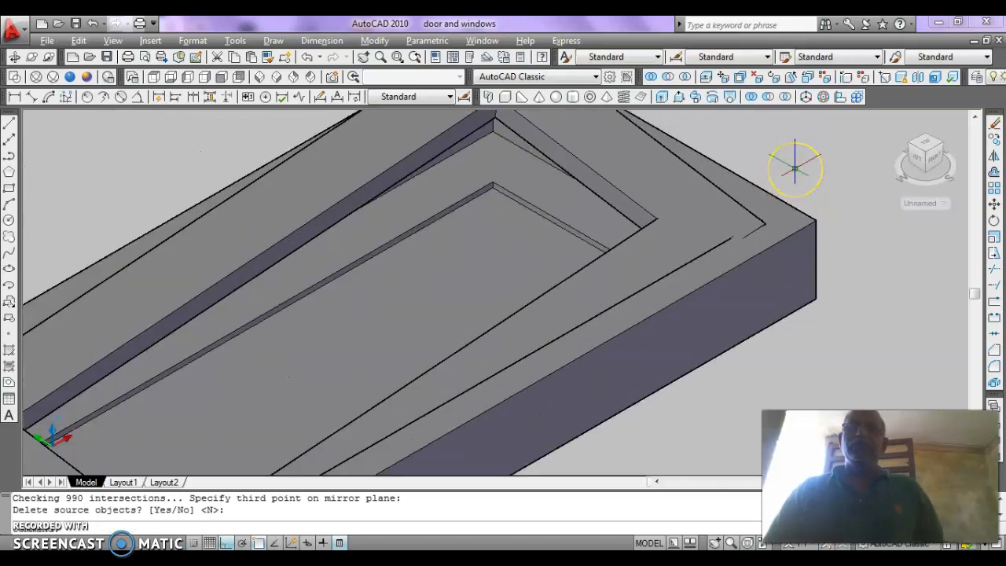
scroll(796, 165, down, 4)
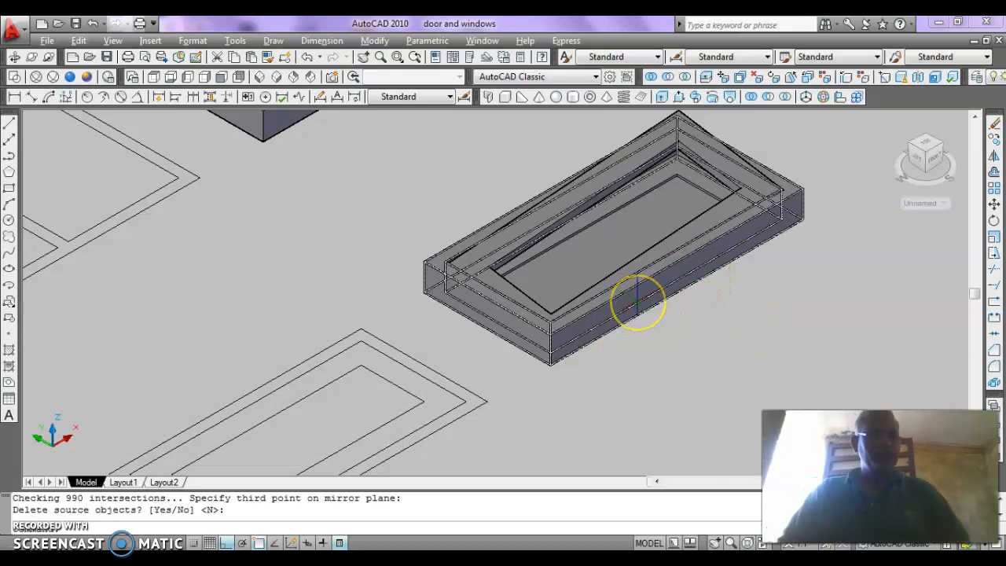
Undo the 3D mirror of the wide inner border
key(ctrl+z)
key(ctrl+z)
click(689, 308)
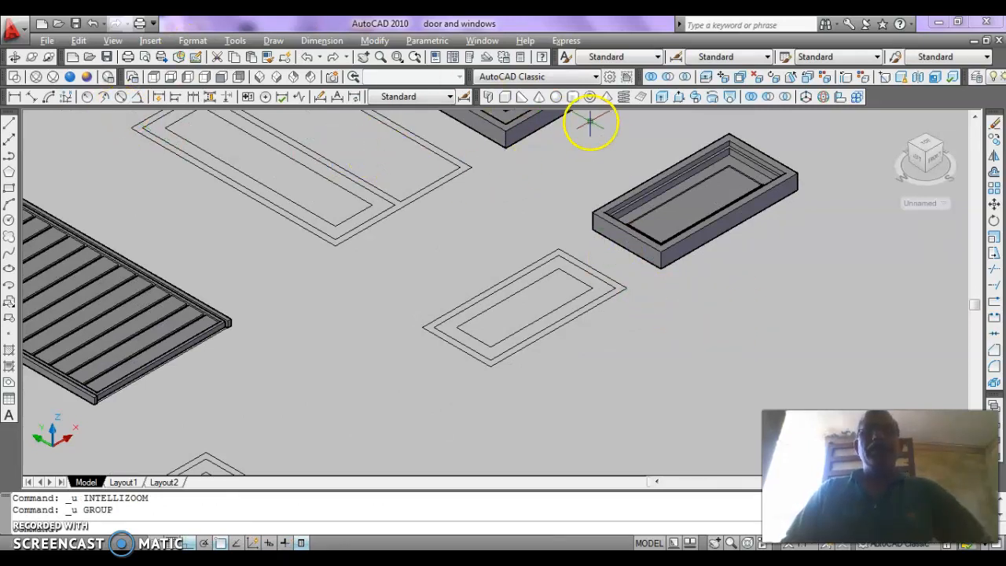
3D-mirror the wide inner border about the frame's mid-height plane through three corner-edge points, using a perpendicular snap for the second and keeping the source
click(32, 57)
drag(662, 236, 628, 255)
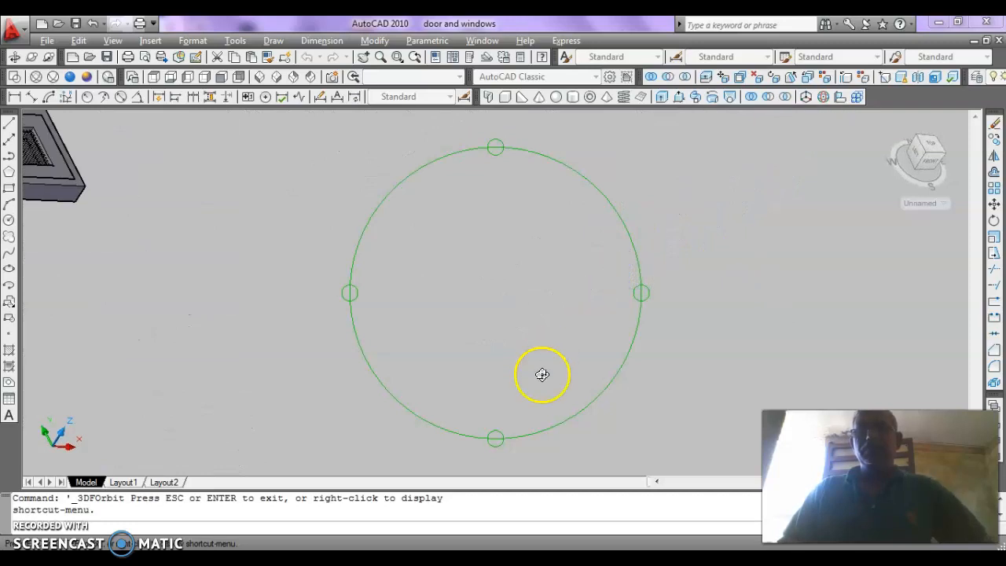
drag(542, 374, 618, 223)
drag(684, 283, 719, 287)
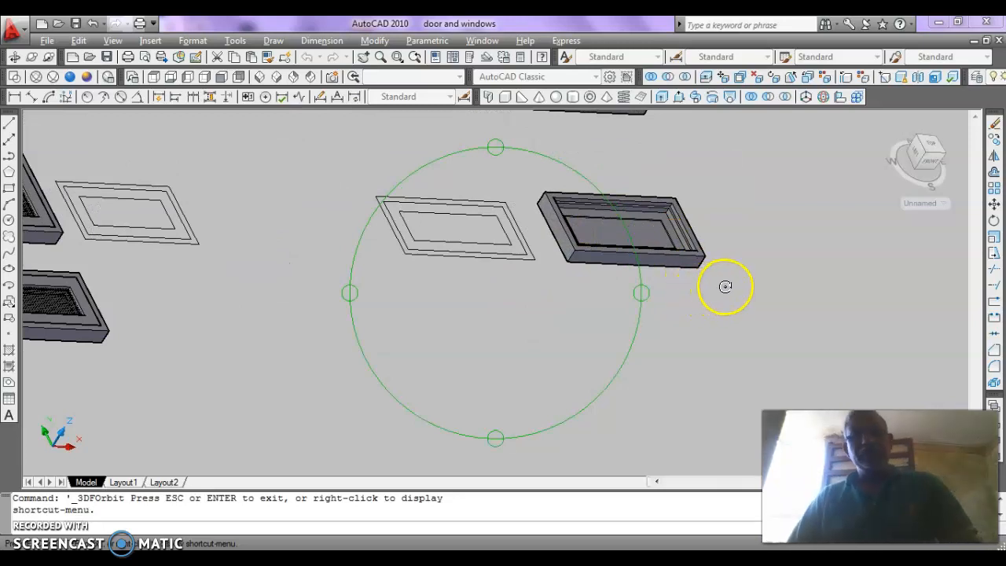
key(Escape)
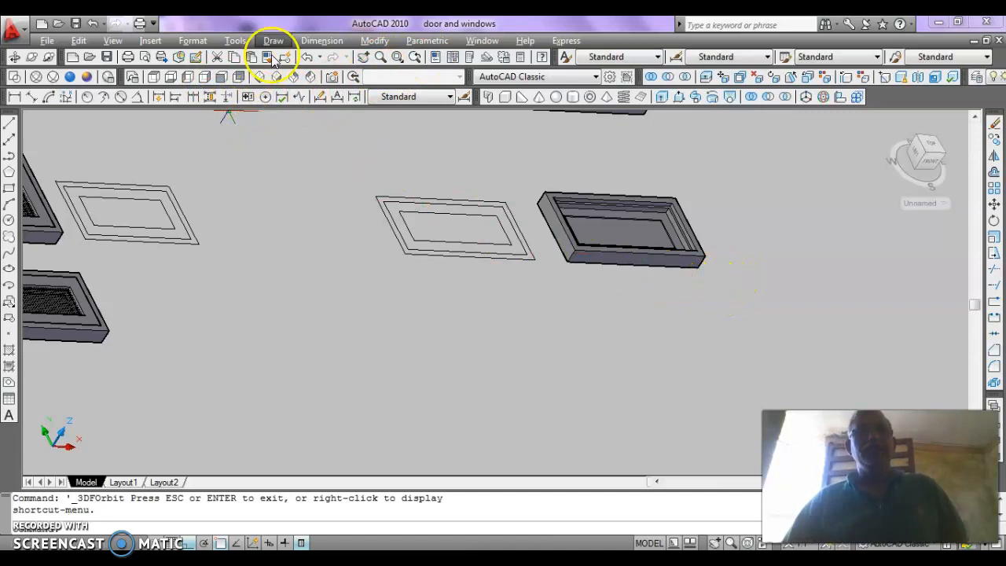
click(375, 41)
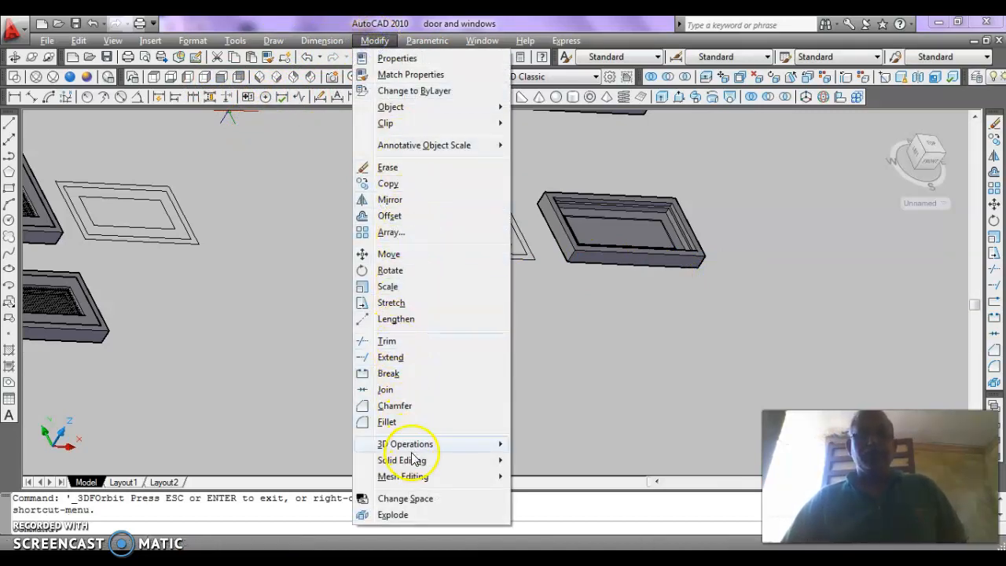
mouse_move(416, 447)
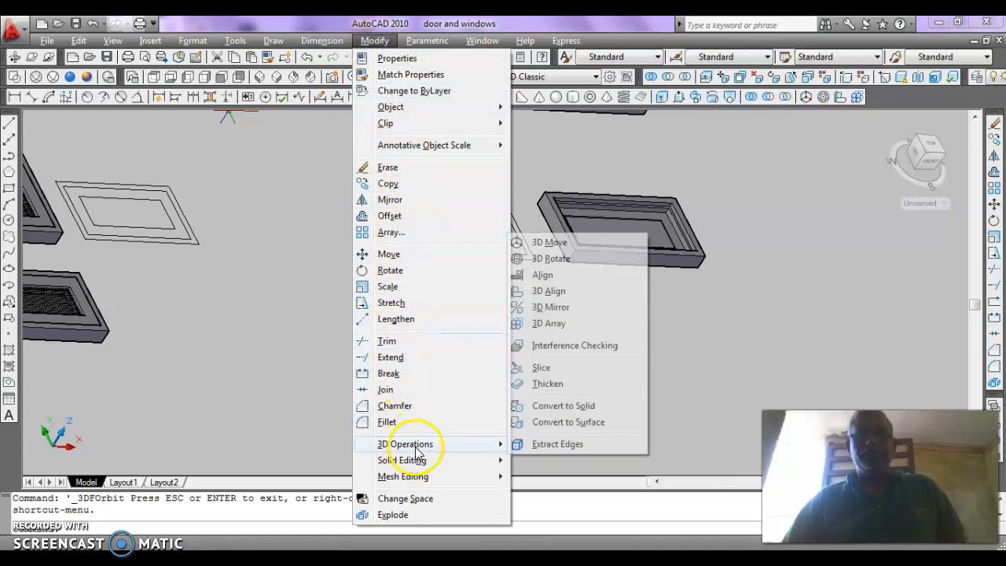
click(548, 306)
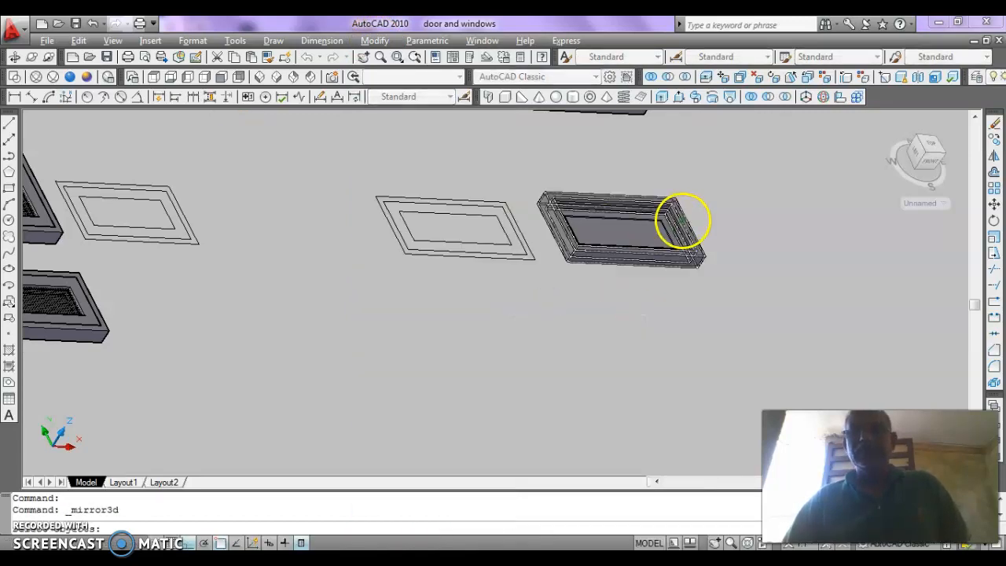
click(674, 231)
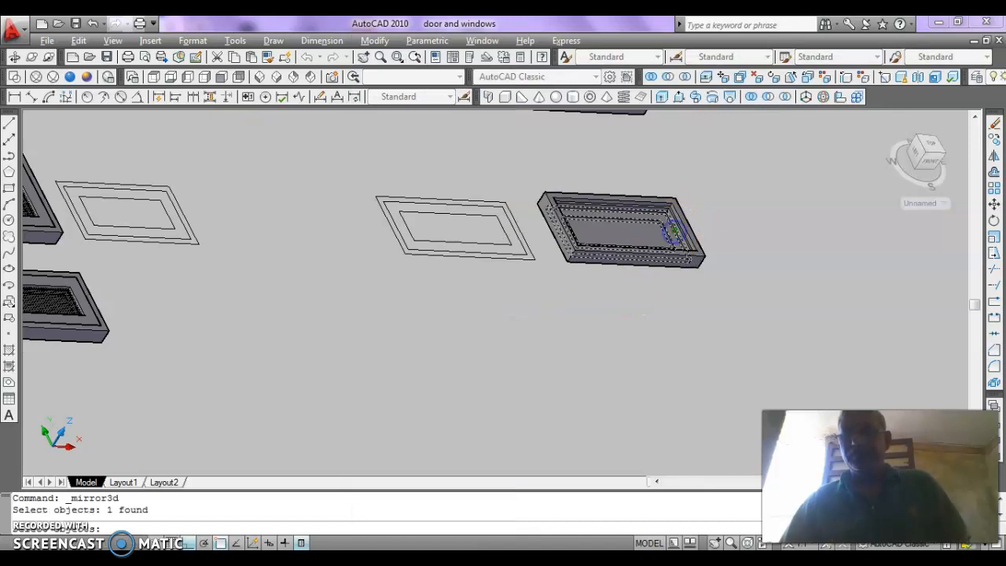
key(Return)
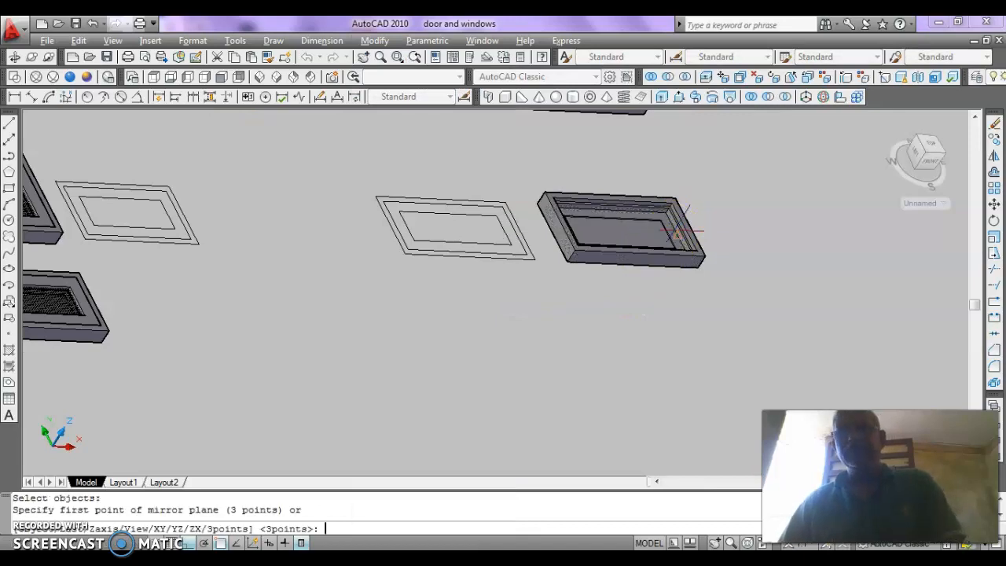
click(539, 197)
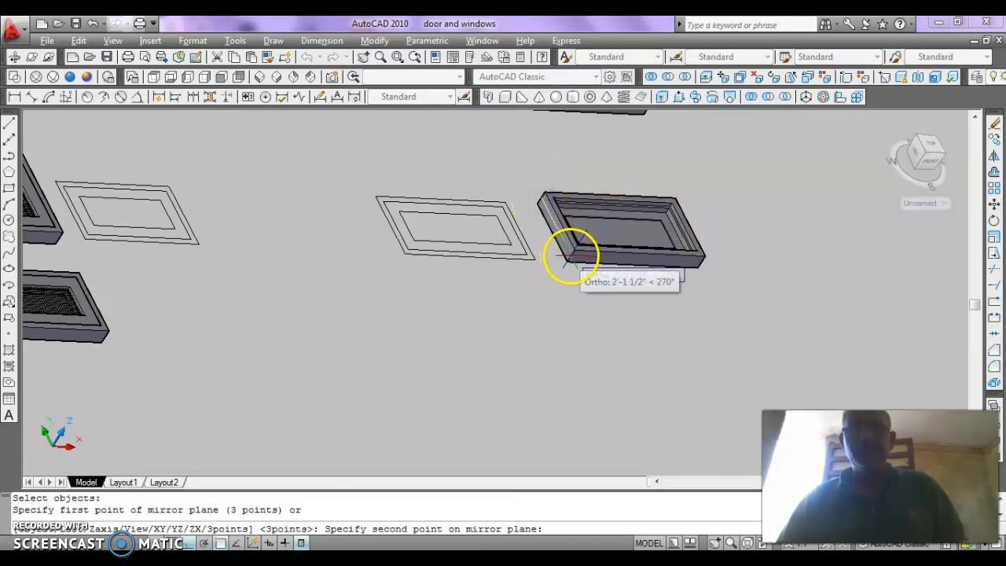
scroll(571, 254, up, 2)
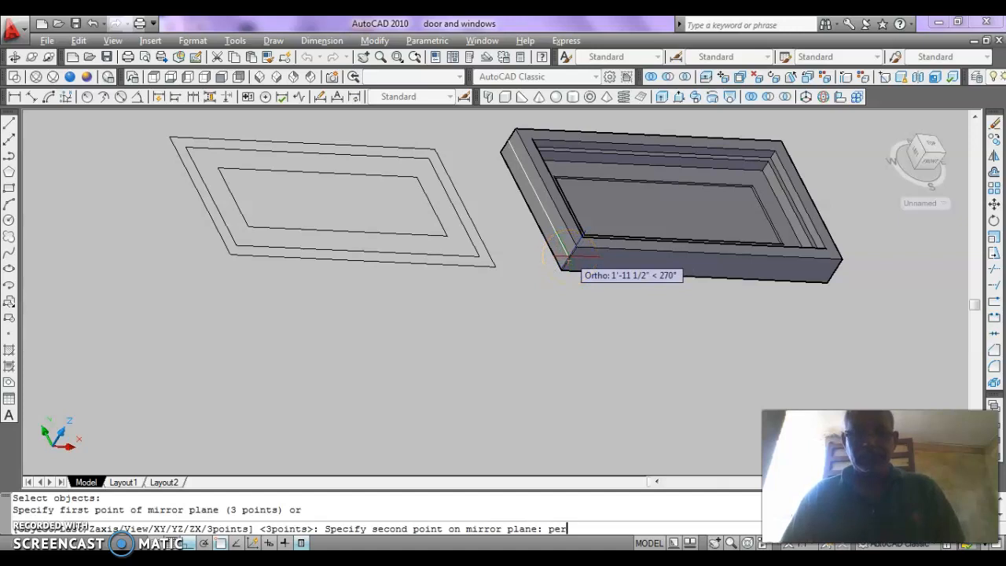
text(per)
key(Return)
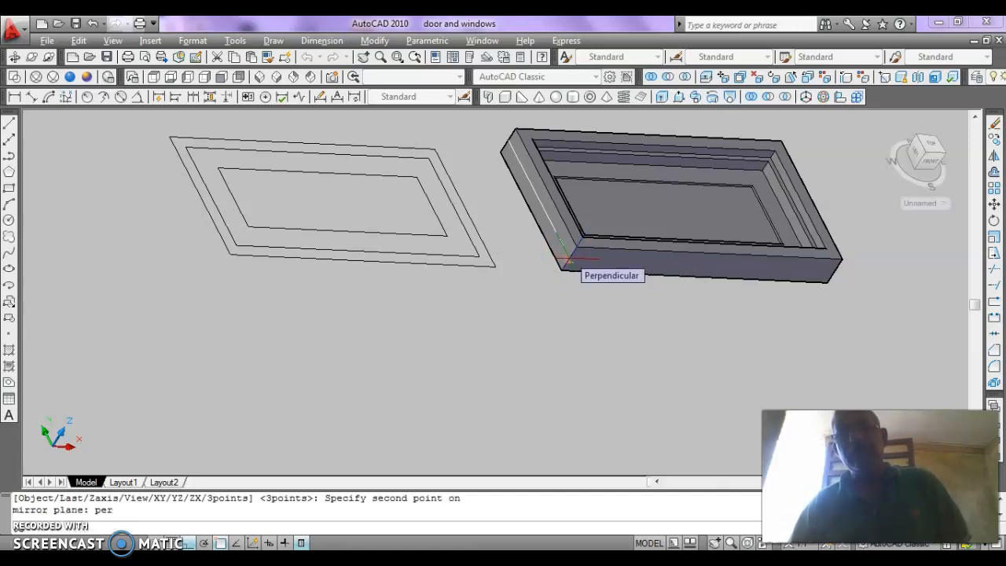
click(567, 257)
click(842, 273)
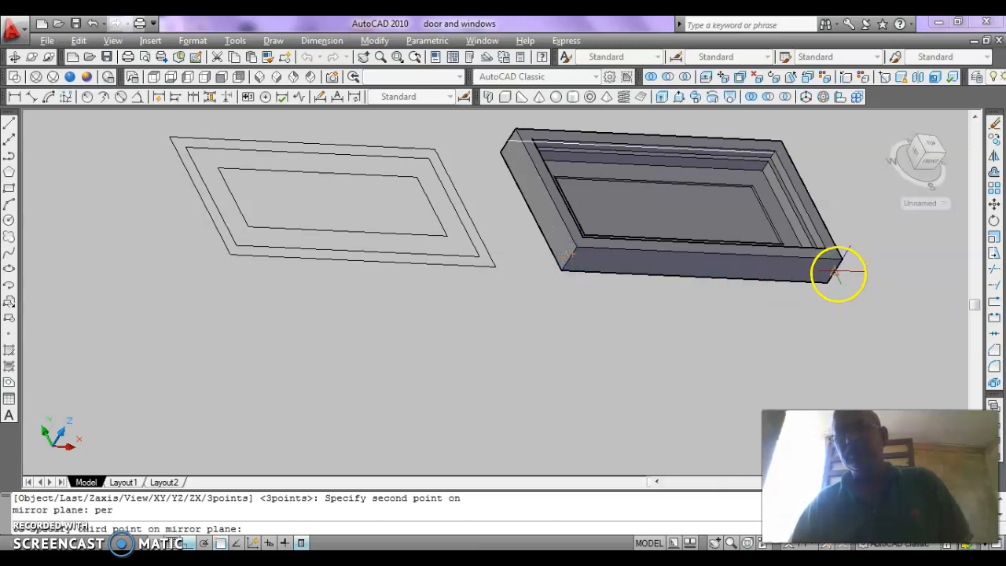
key(Return)
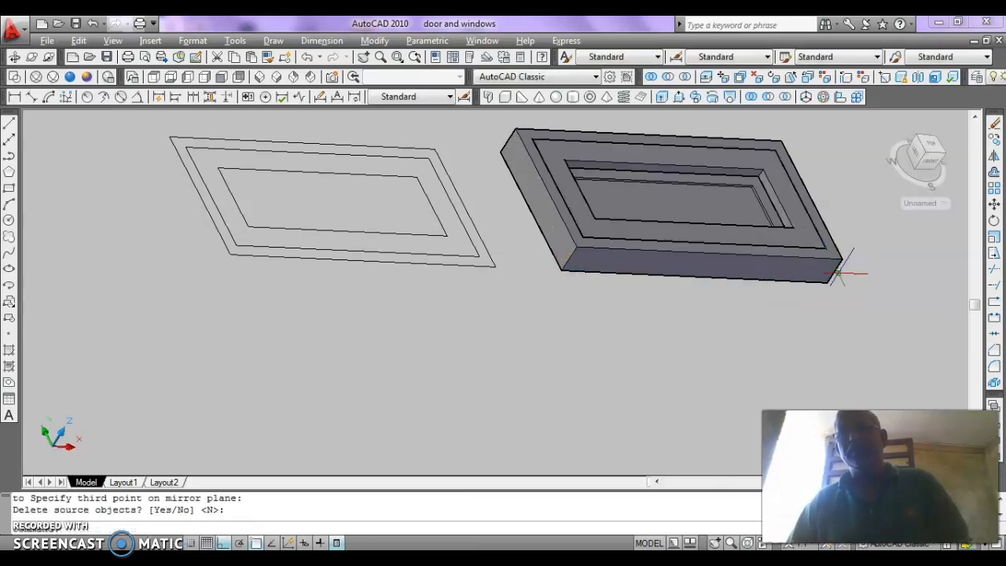
key(Escape)
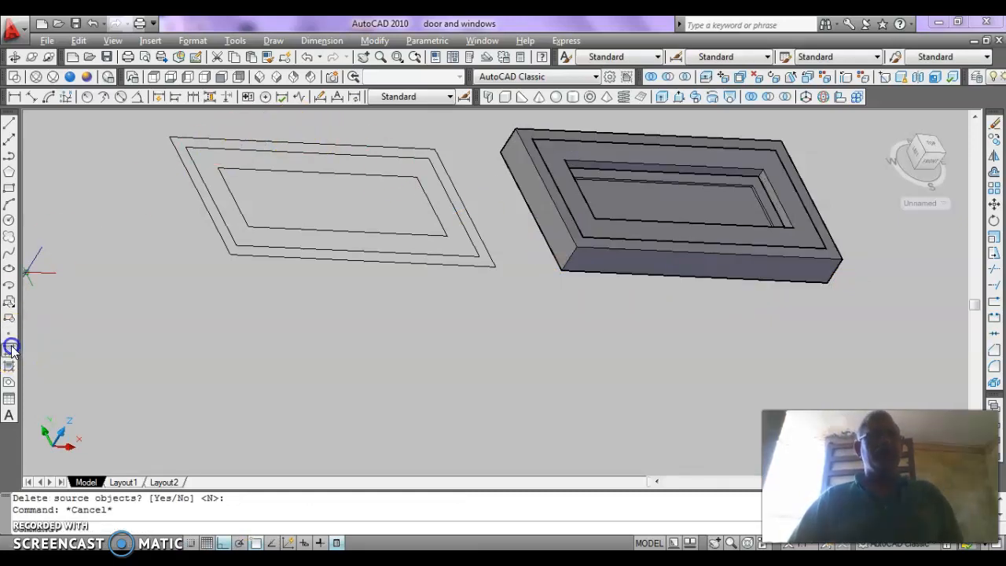
Hatch the innermost rectangle of the 2D window outline with the ANSI37 pattern at scale 5 and angle 0
click(134, 299)
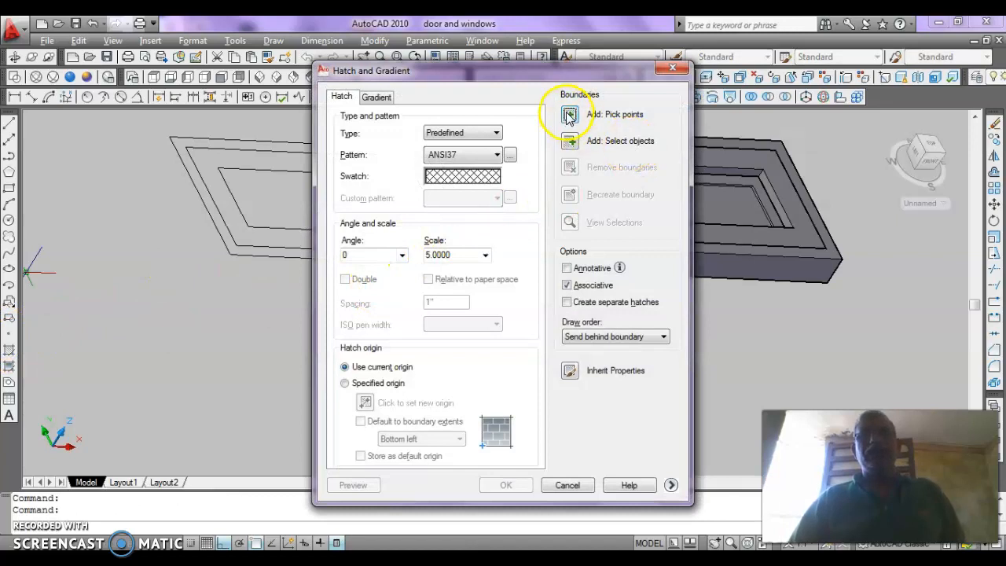
click(572, 114)
click(374, 218)
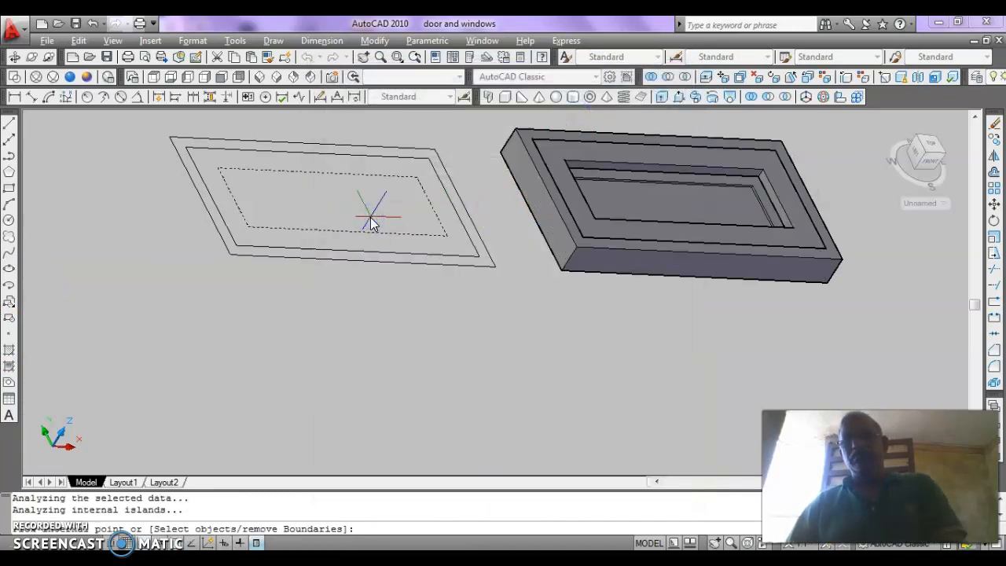
key(Return)
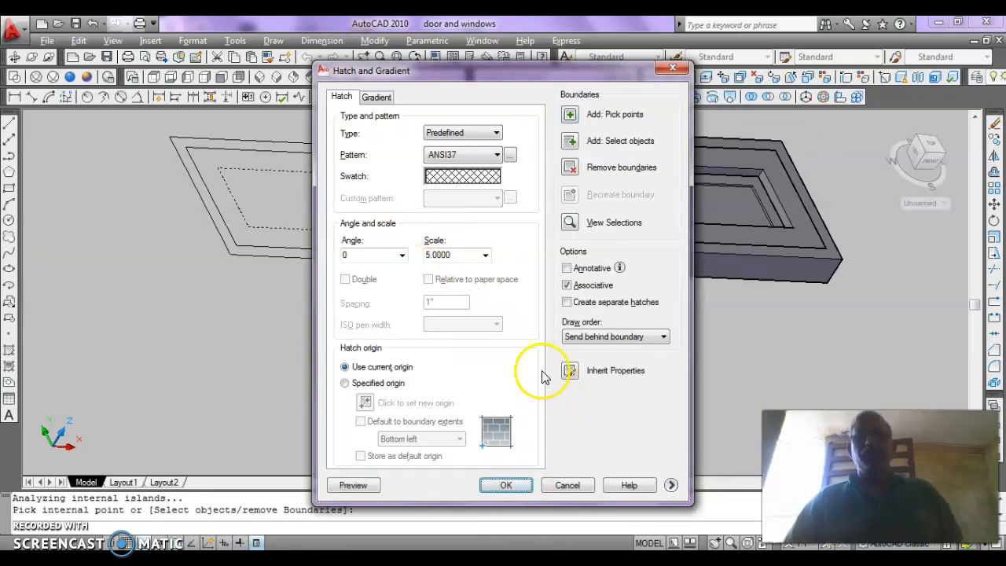
click(506, 485)
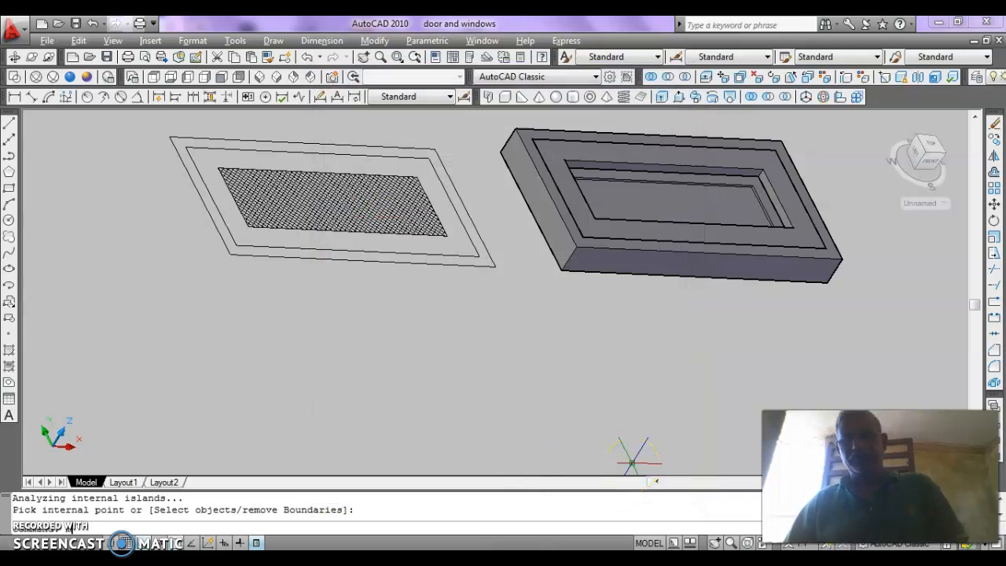
Move the hatch from the corner of the outline's inner rectangle to the matching corner of the 3D window's opening
text(m)
key(Return)
click(306, 199)
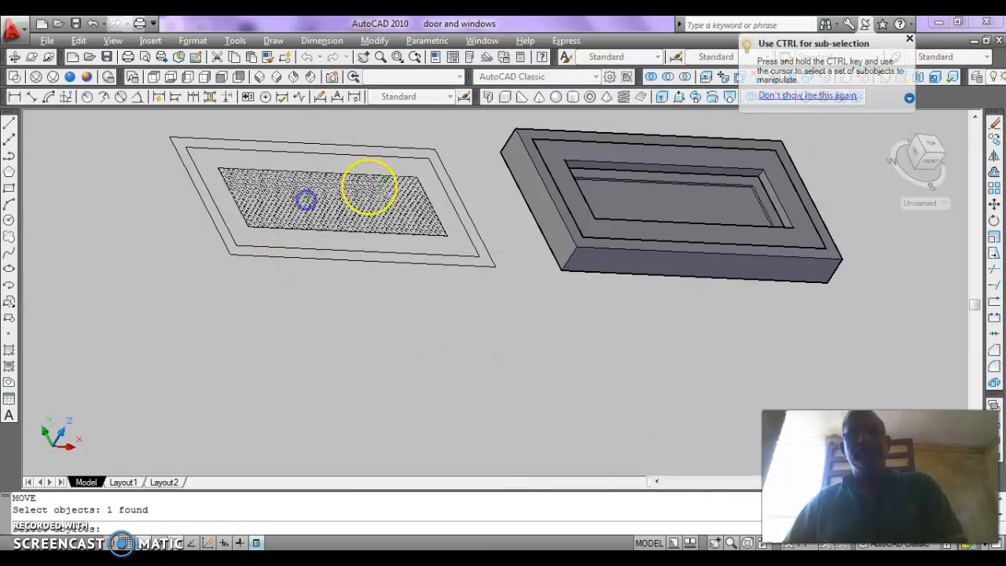
key(Return)
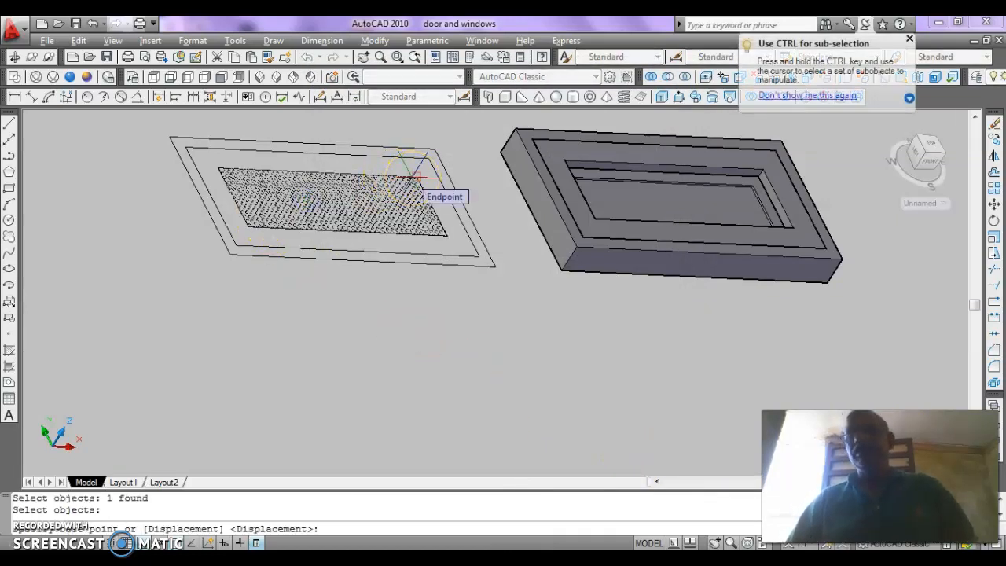
click(413, 174)
scroll(775, 184, down, 1)
scroll(762, 179, up, 2)
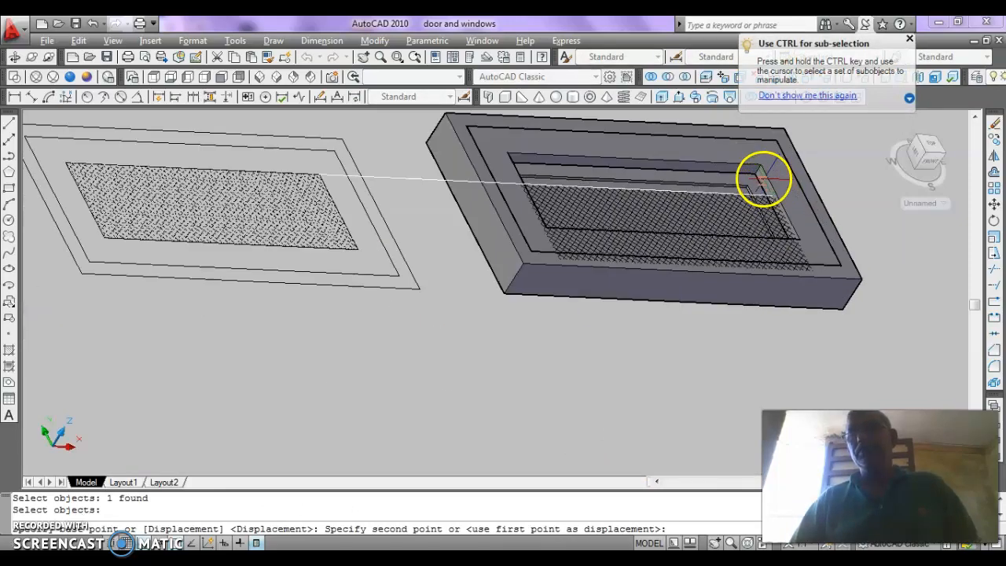
scroll(763, 178, down, 1)
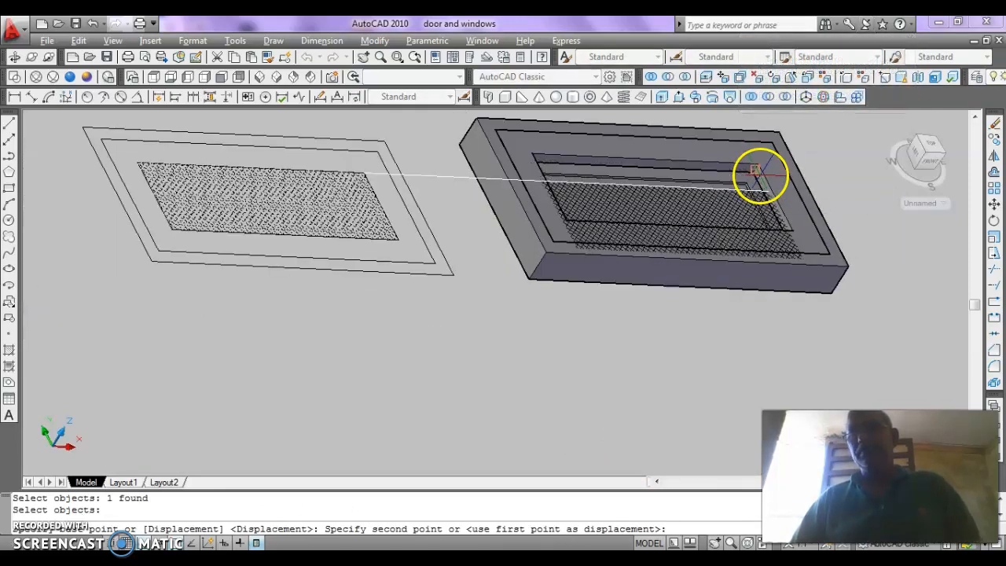
scroll(758, 176, up, 3)
click(755, 162)
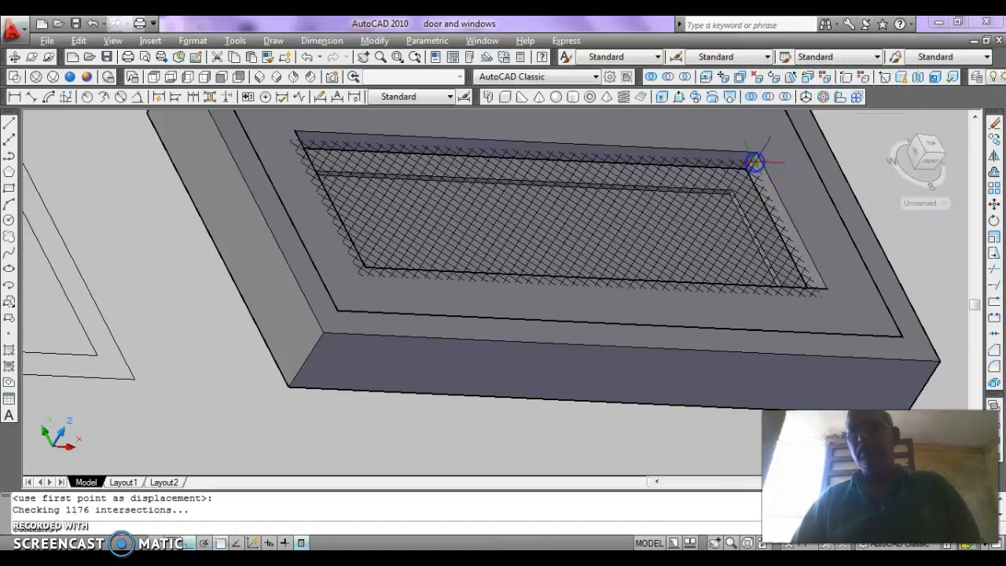
Save the door and windows drawing and open the recent HOUSE PLAN drawing
scroll(492, 348, down, 5)
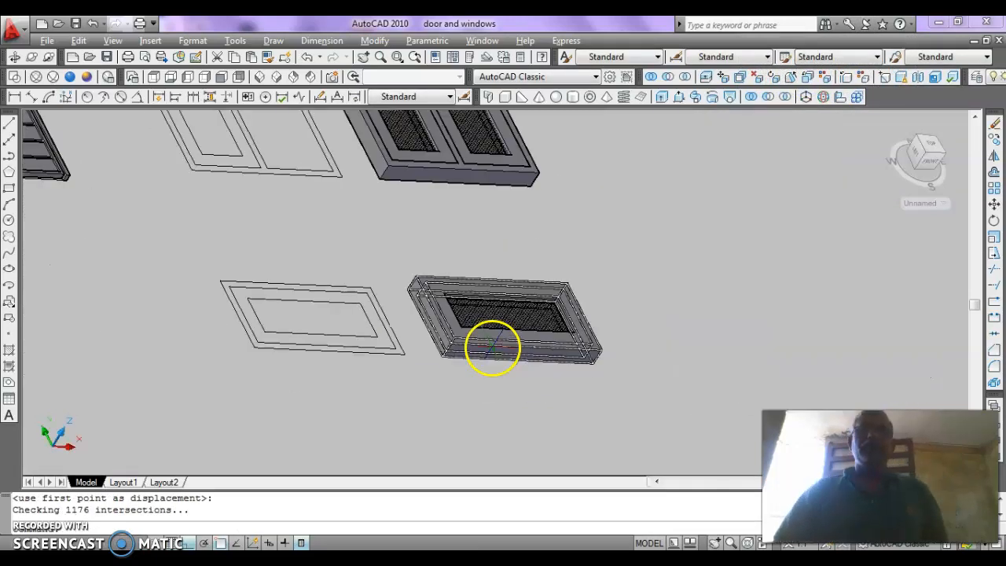
scroll(399, 330, down, 4)
mouse_move(397, 328)
middle_down()
mouse_move(451, 354)
mouse_move(577, 335)
middle_up()
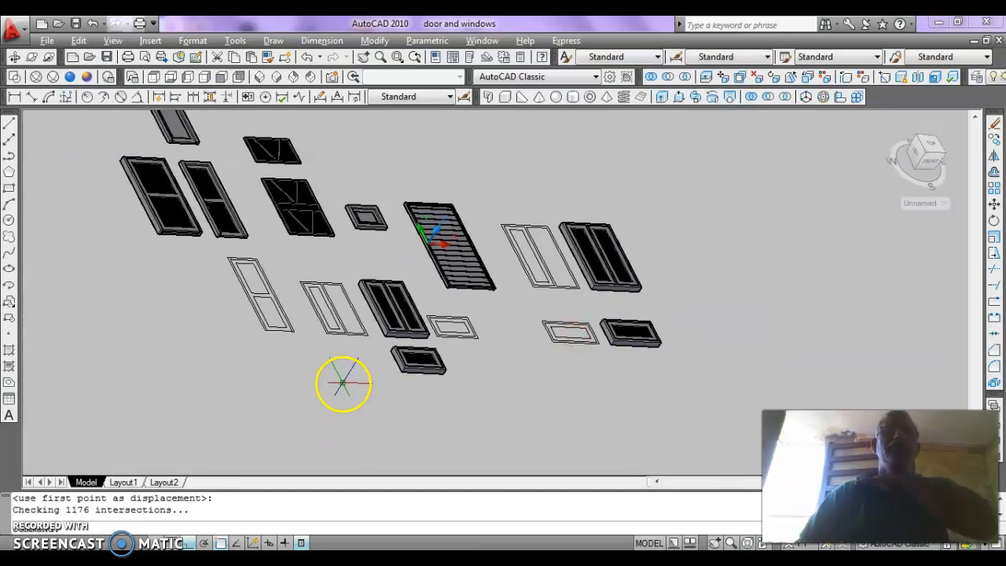
mouse_move(466, 336)
middle_down()
mouse_move(519, 413)
mouse_move(604, 390)
middle_up()
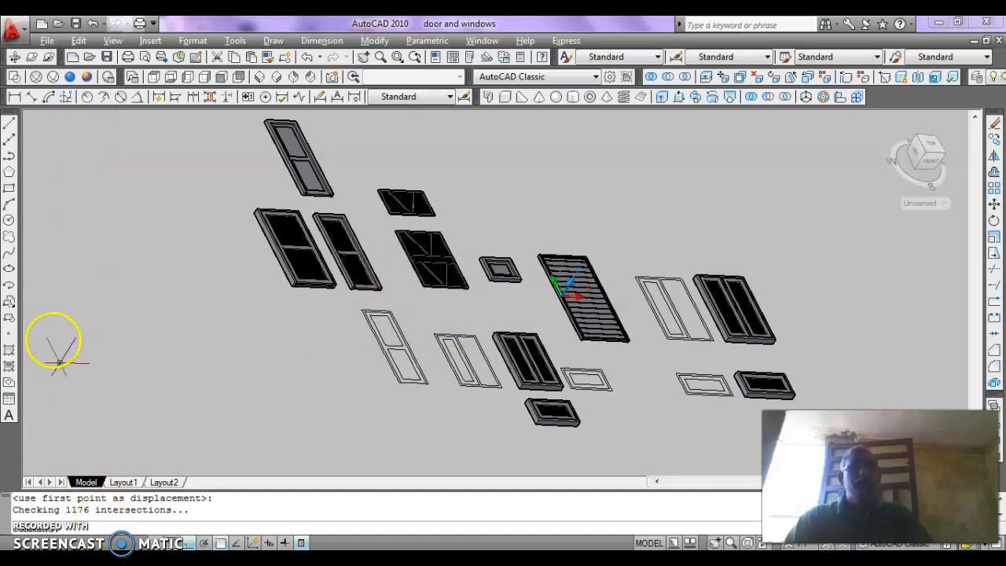
click(79, 26)
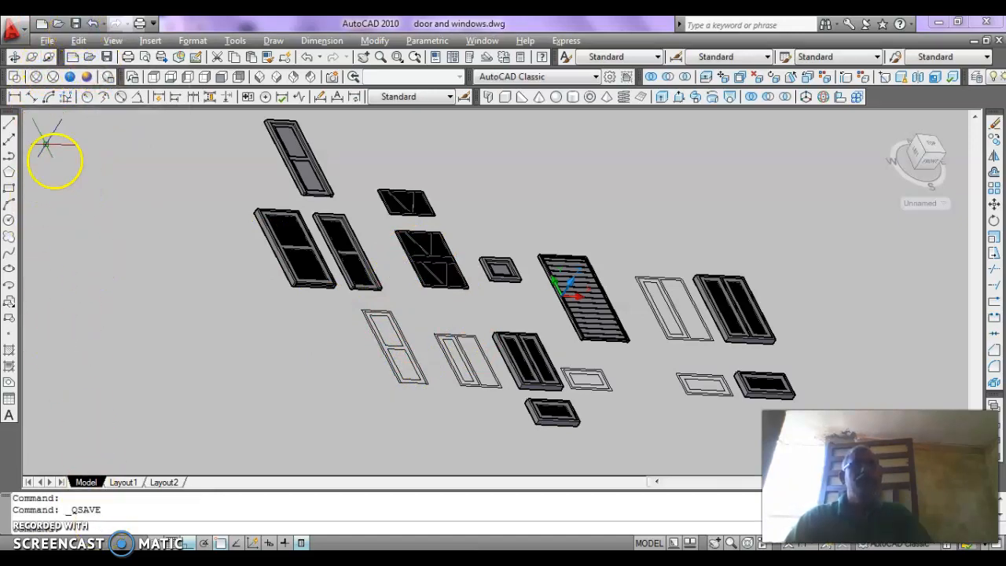
click(45, 40)
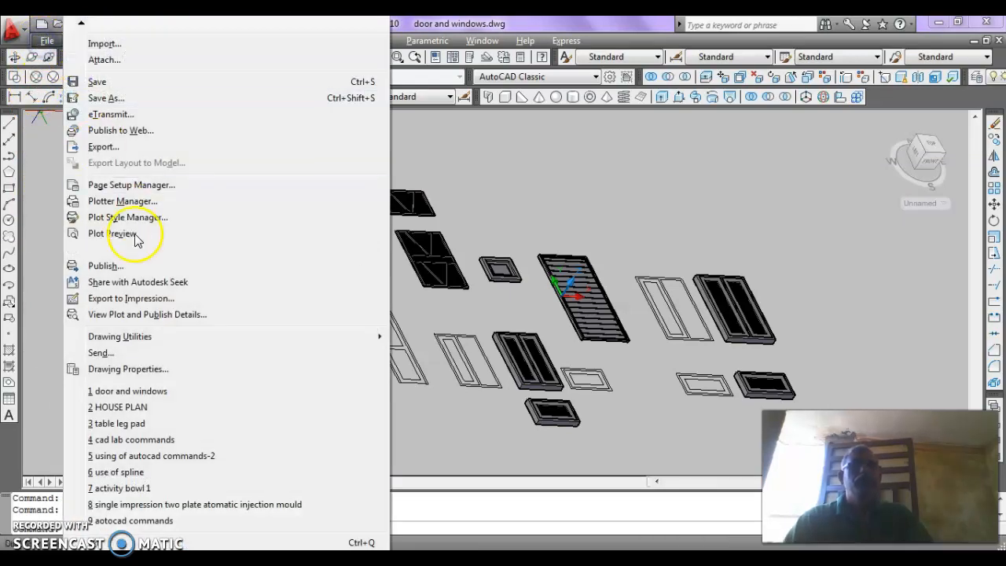
click(140, 409)
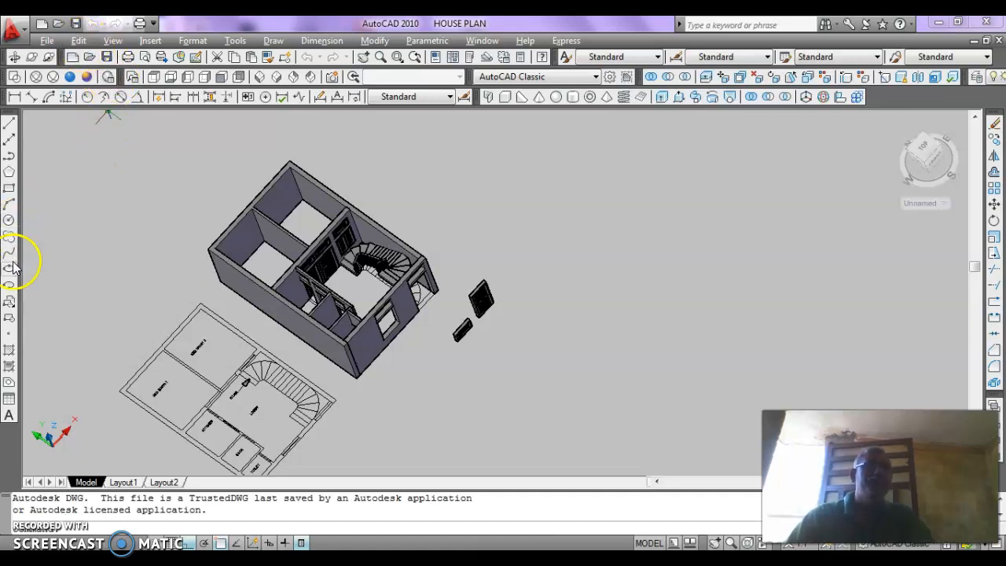
Insert the door and windows drawing from My Documents as a block at scale 1 and rotation 0, placed beside the house model
click(13, 308)
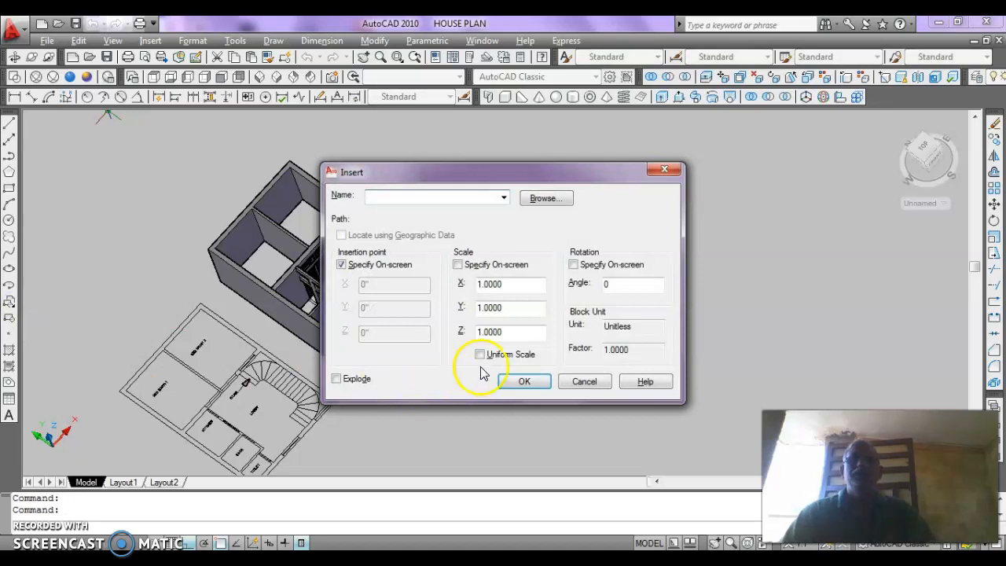
click(545, 199)
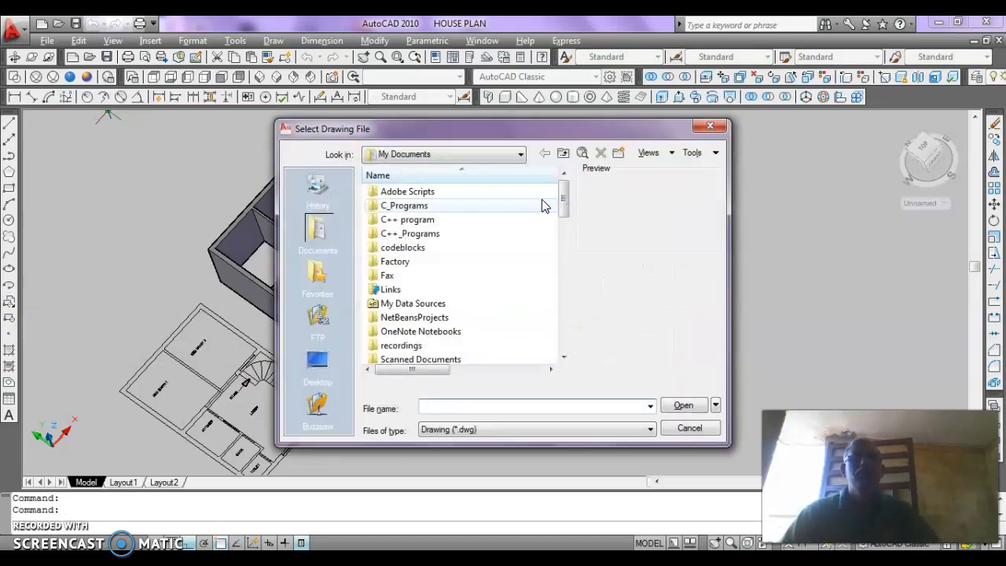
click(564, 356)
drag(564, 356, 564, 356)
click(564, 356)
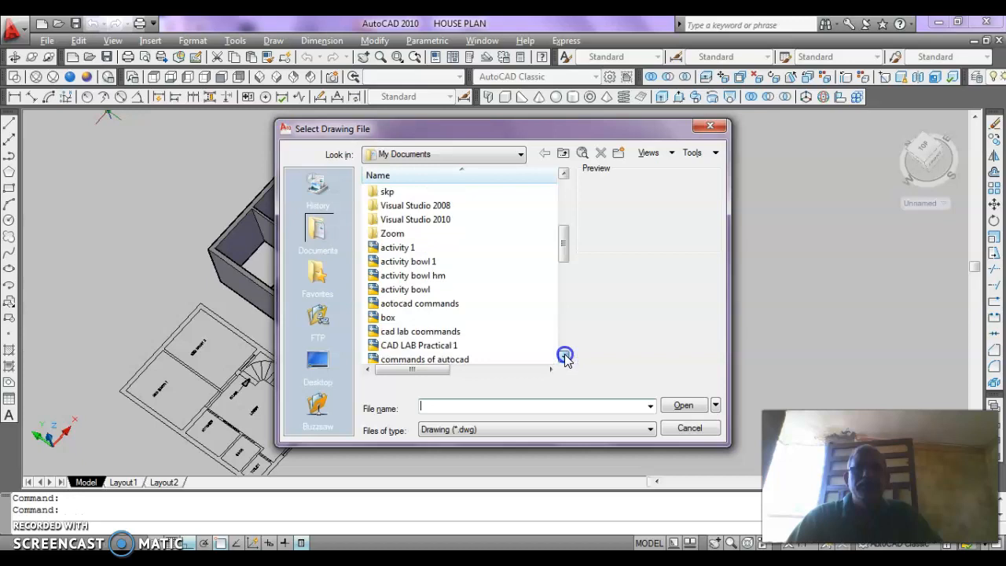
click(564, 356)
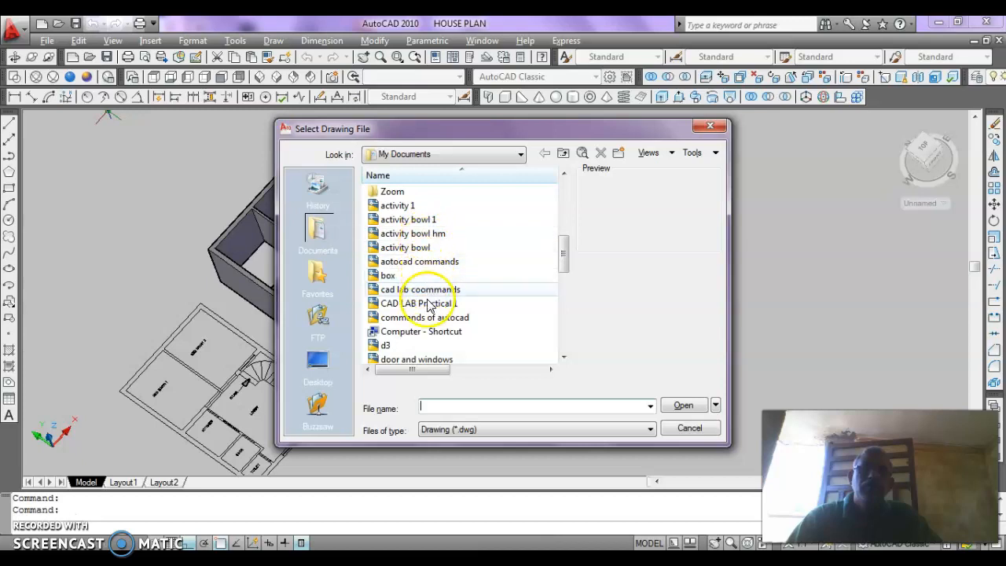
click(564, 357)
click(564, 357)
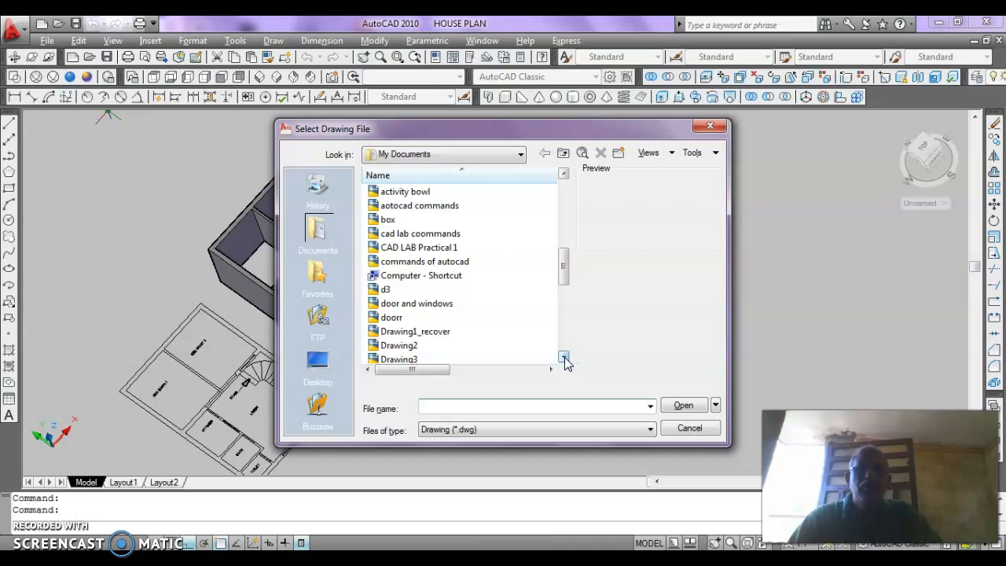
click(564, 357)
click(428, 279)
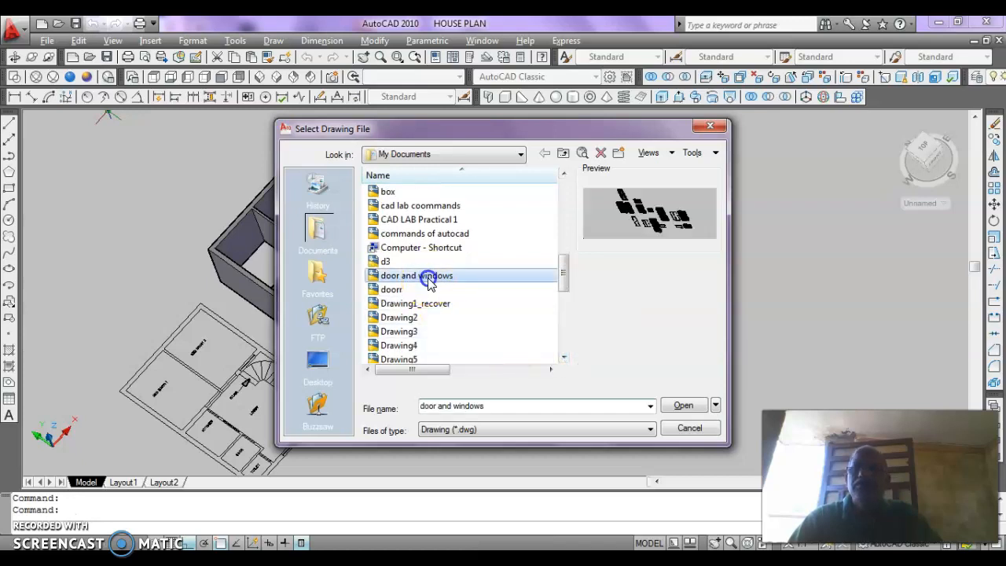
click(683, 405)
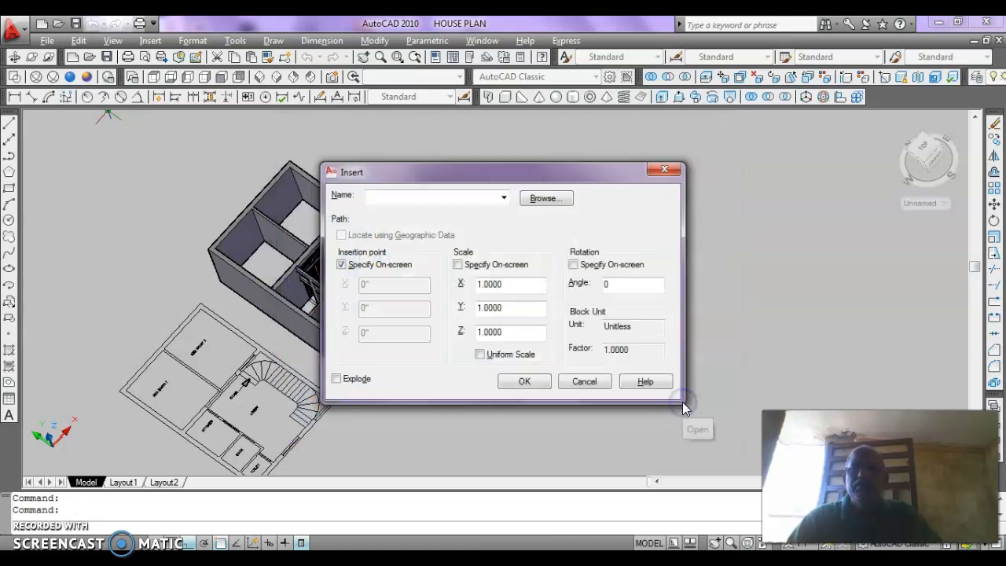
click(523, 381)
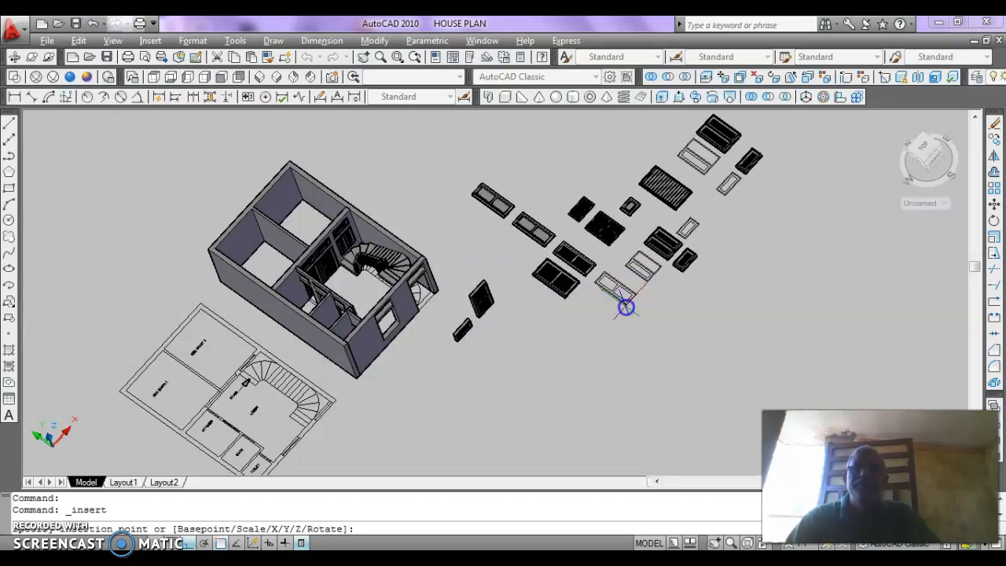
click(681, 392)
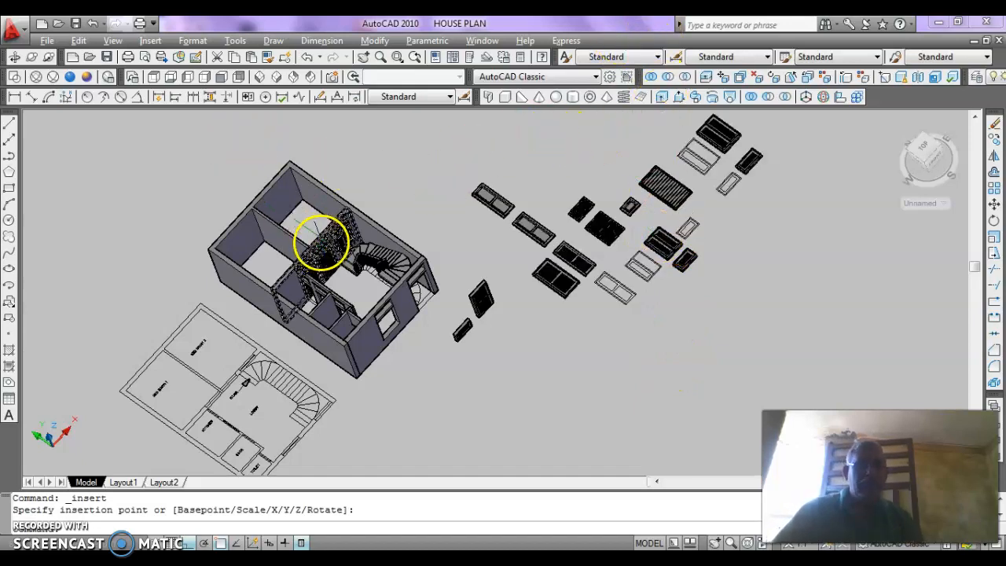
Explode the inserted door and windows block into separate objects
text(x)
key(Return)
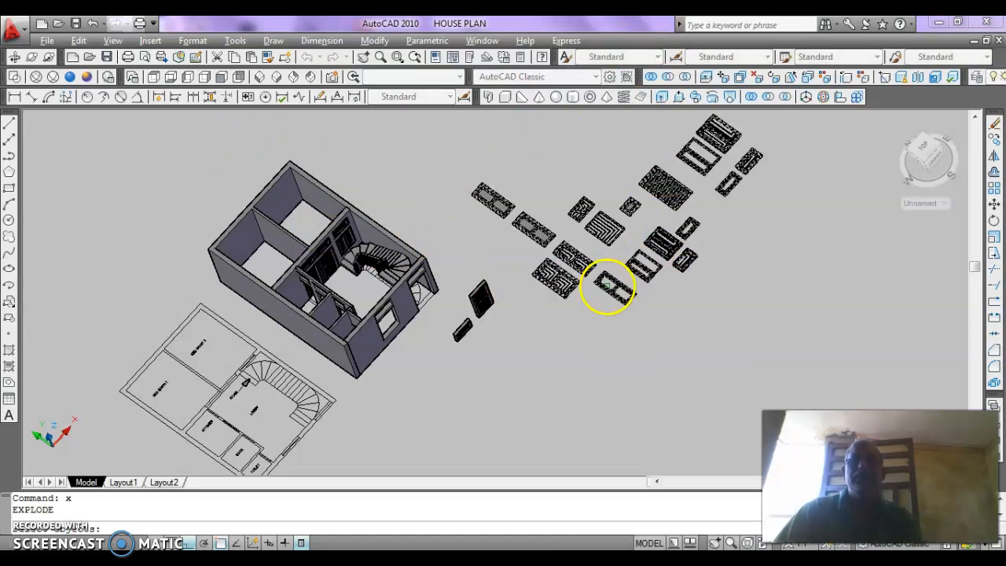
click(607, 287)
key(Return)
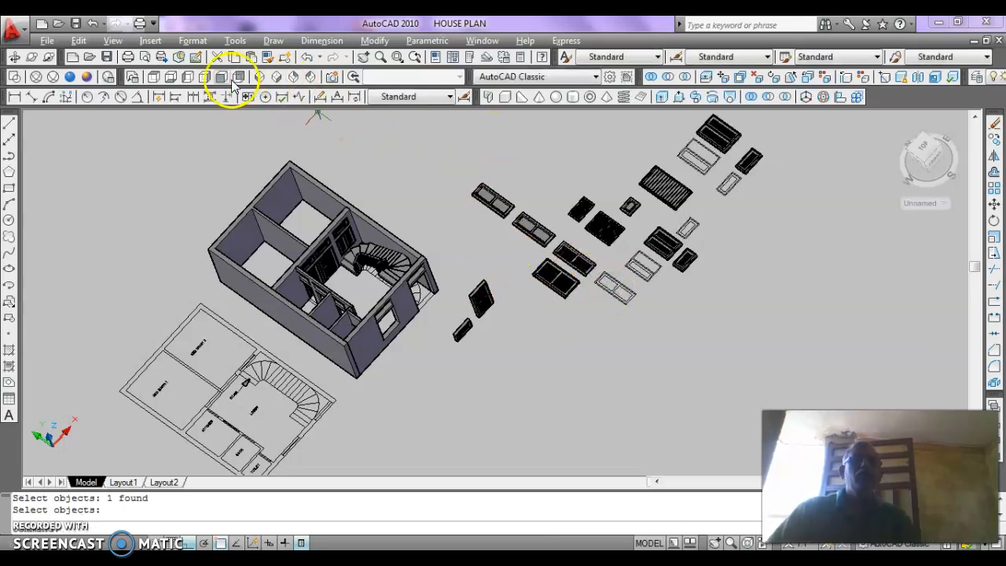
Examine the house model's wall openings and stairs and the inserted doors and windows from several angles
click(32, 59)
drag(485, 195, 445, 249)
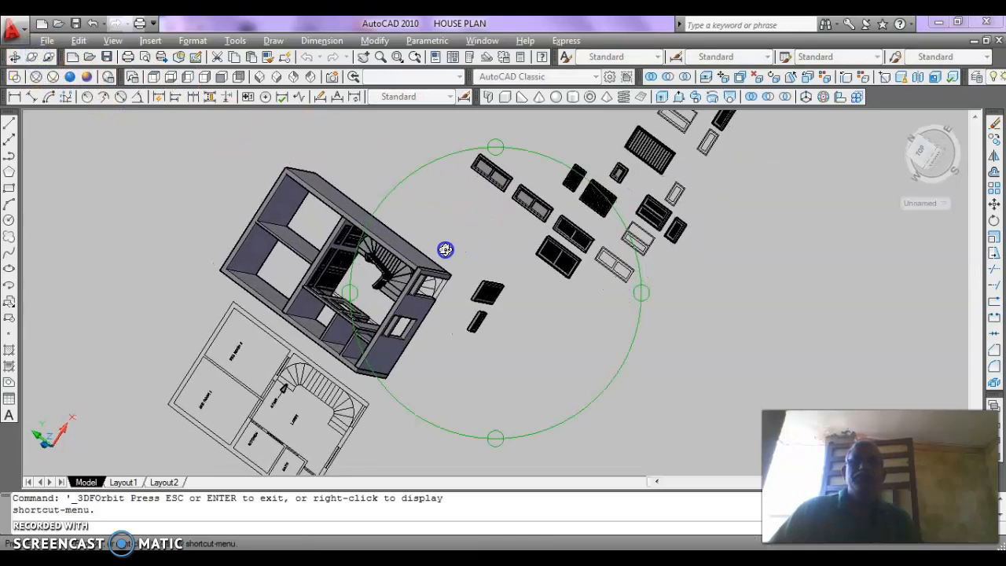
drag(689, 254, 430, 292)
scroll(370, 220, up, 3)
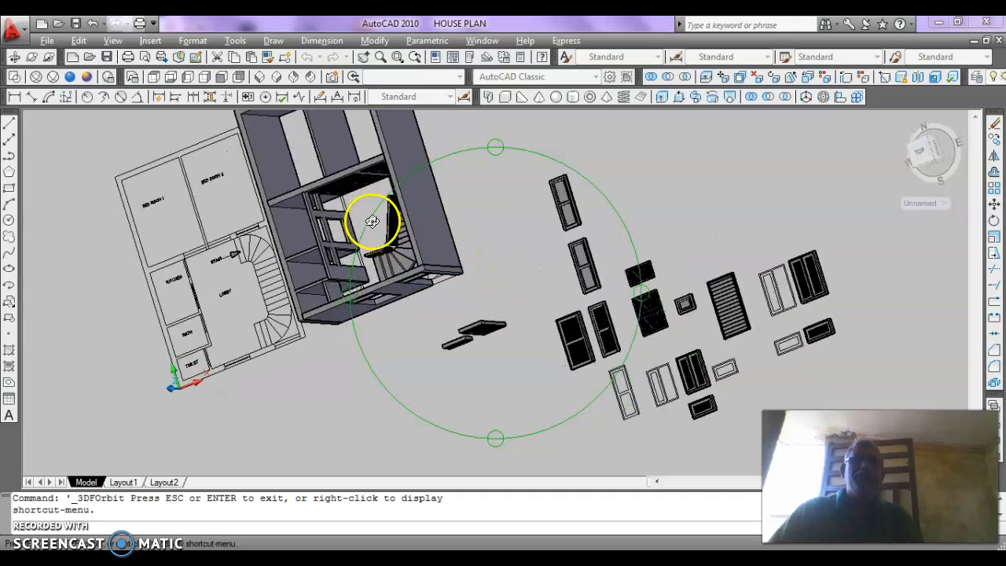
drag(371, 220, 310, 285)
drag(534, 241, 577, 334)
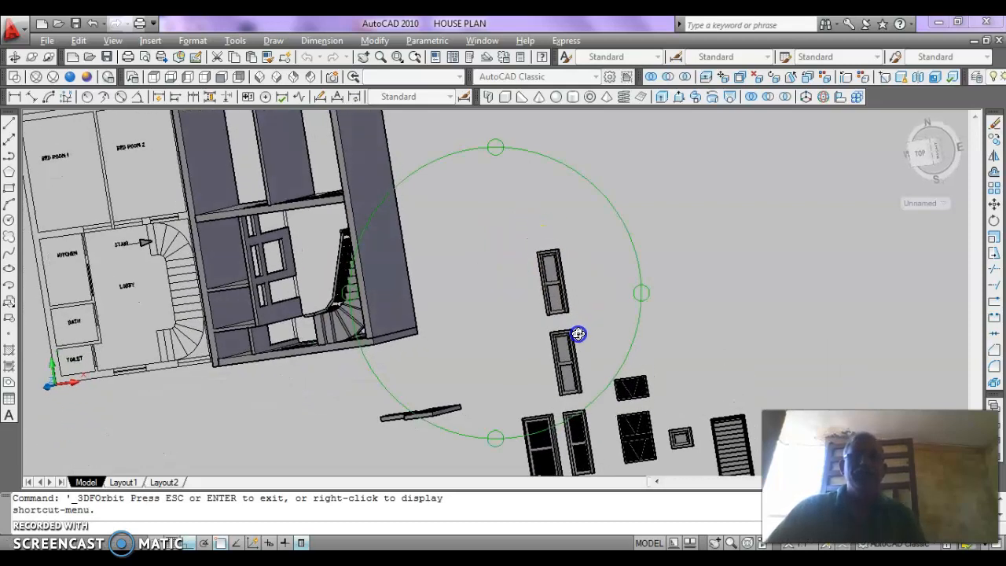
drag(420, 280, 405, 243)
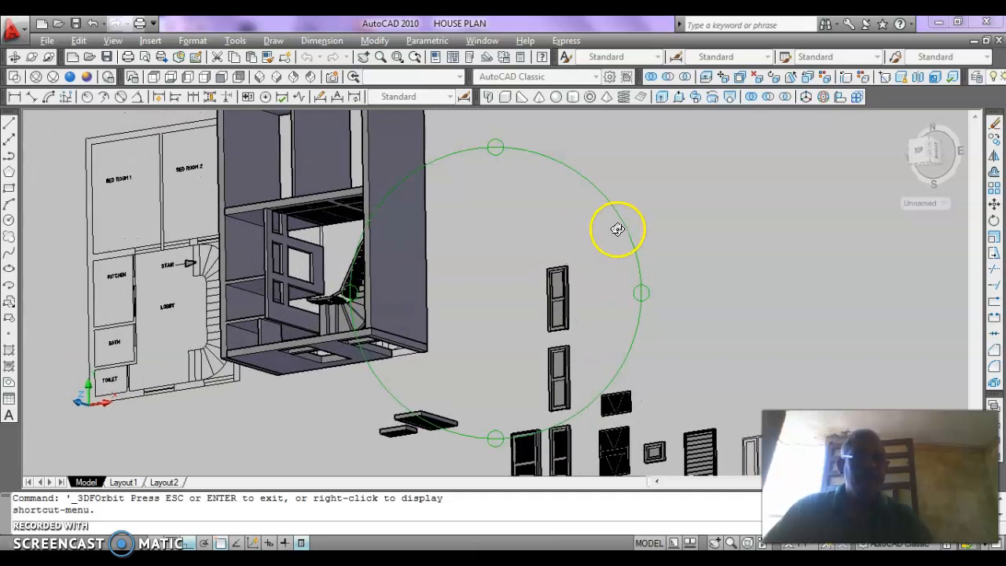
key(Escape)
middle_drag(611, 243, 617, 165)
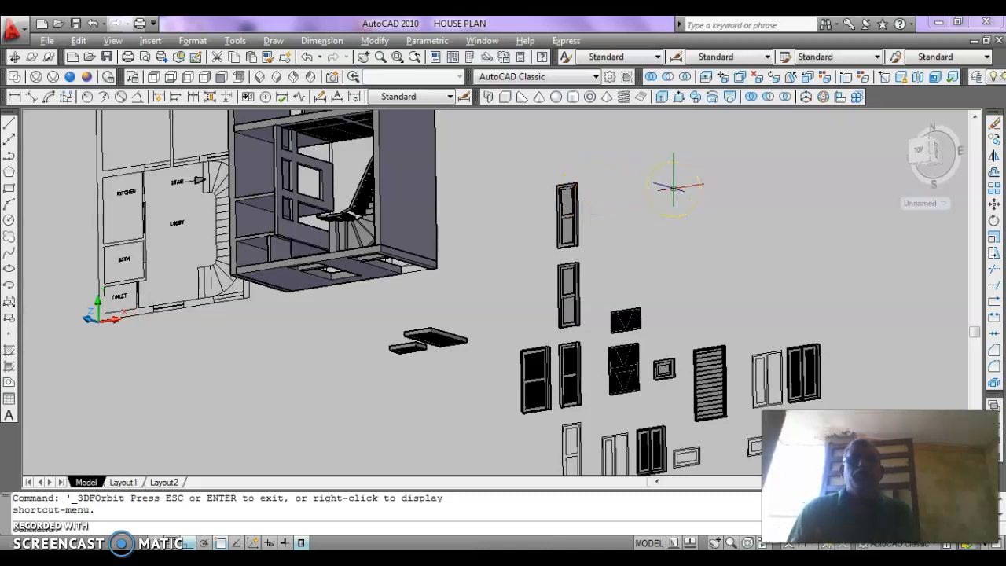
scroll(561, 243, up, 4)
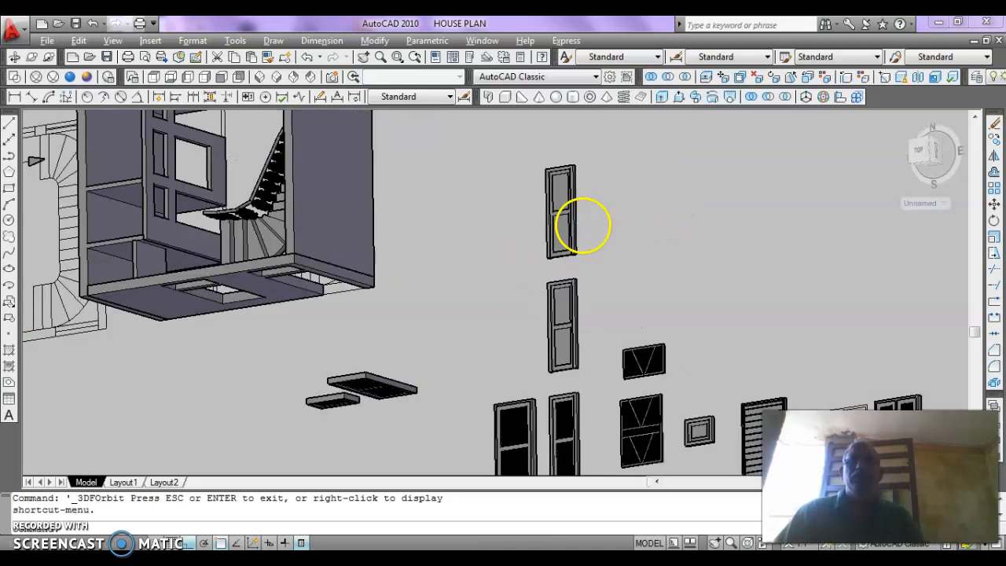
Erase the farther of the two identical two-panel doors standing in a column beside the house model
key(Escape)
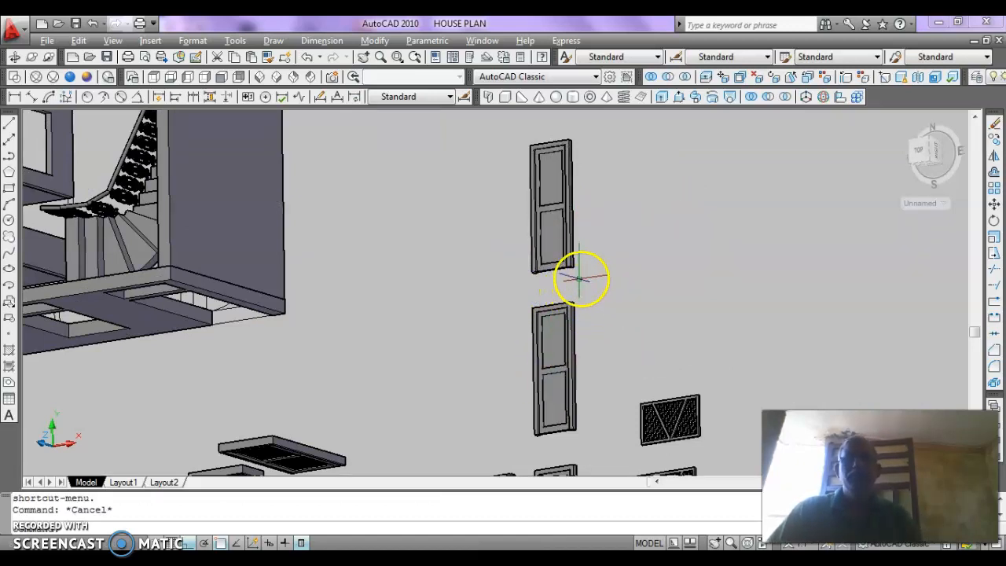
middle_drag(590, 339, 591, 373)
key(Escape)
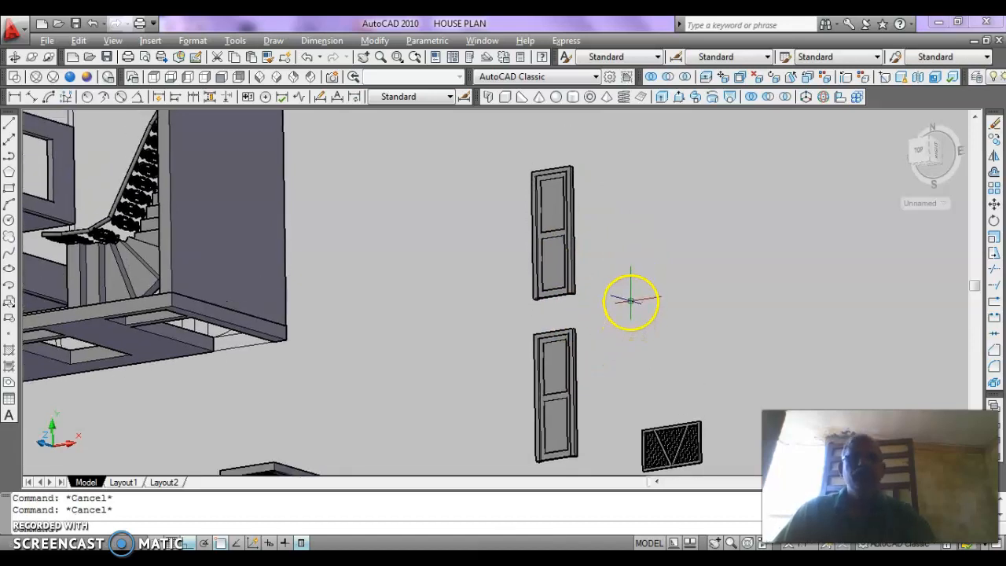
text(e)
key(Return)
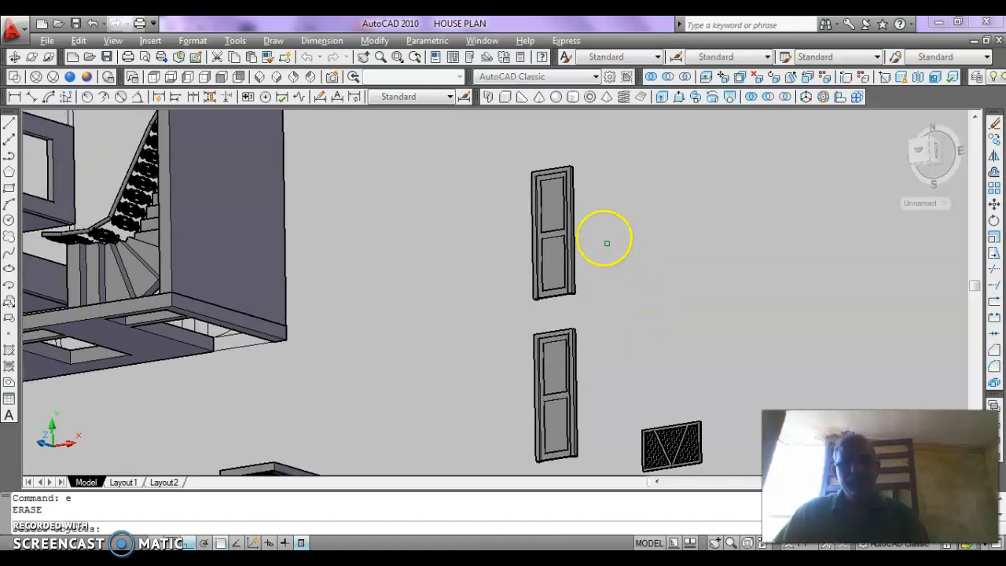
click(595, 131)
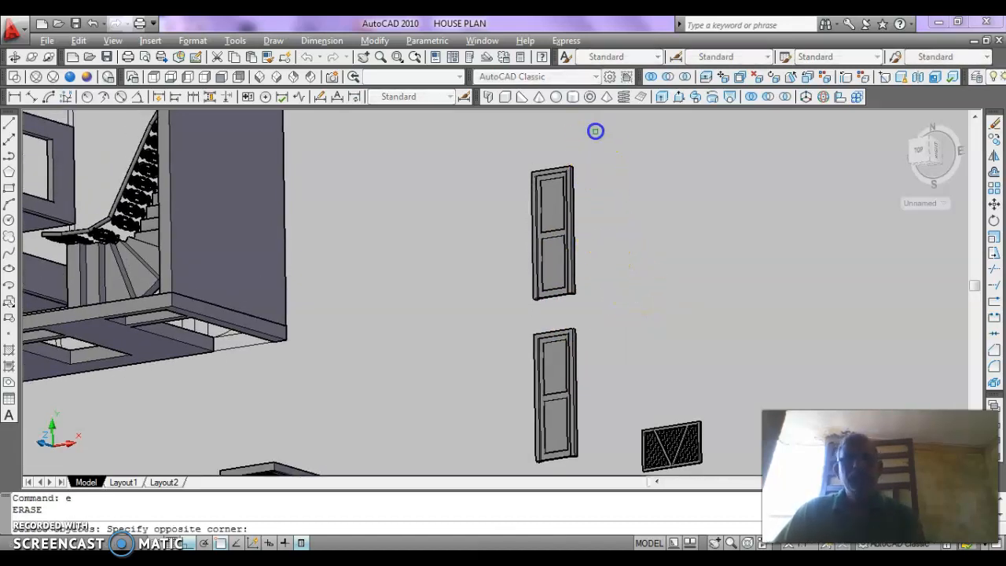
click(505, 308)
key(Return)
3D-rotate the remaining two-panel door 90 degrees about the red X axis, using its lower-left frame corner as base point
middle_drag(589, 292, 604, 164)
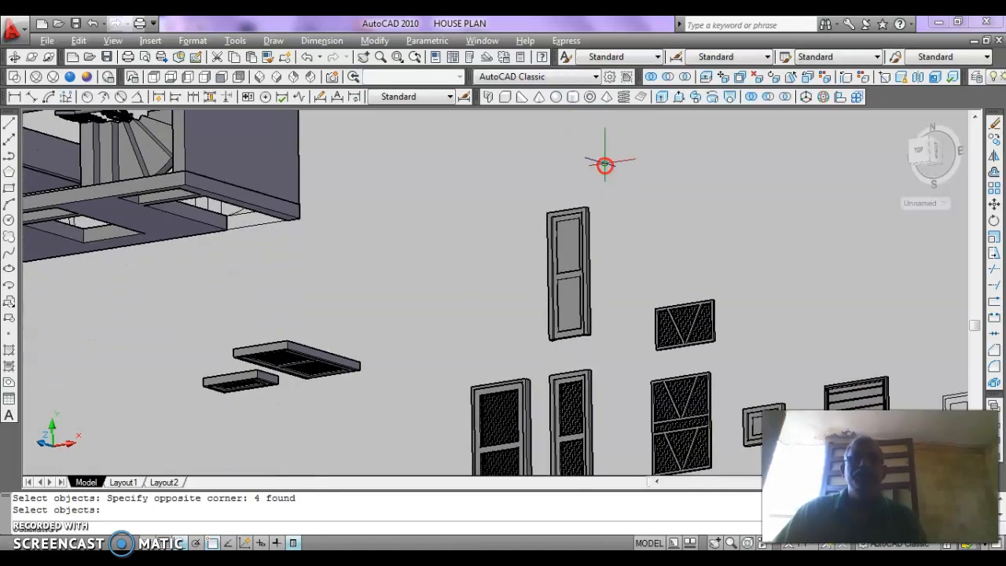
click(823, 96)
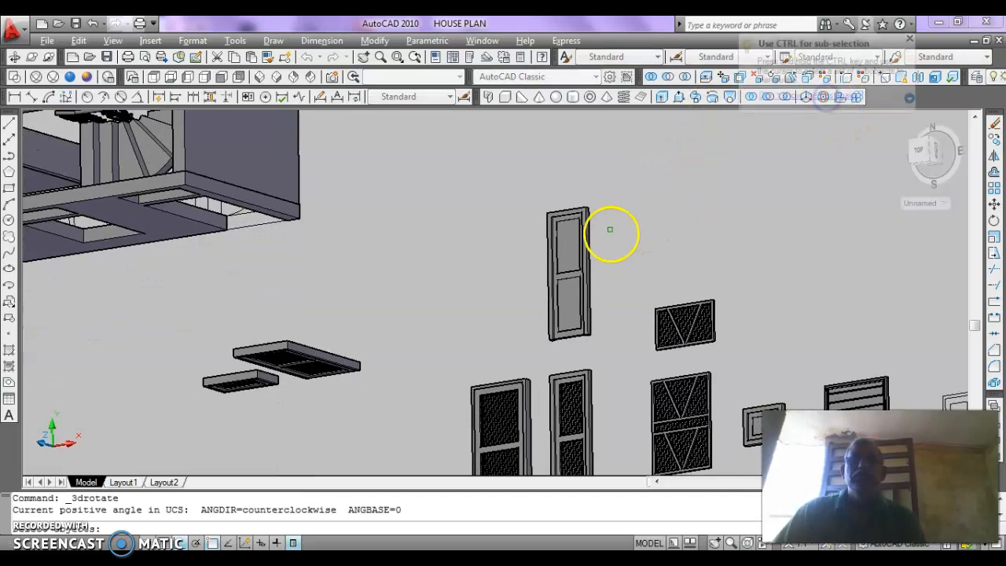
click(606, 198)
click(513, 346)
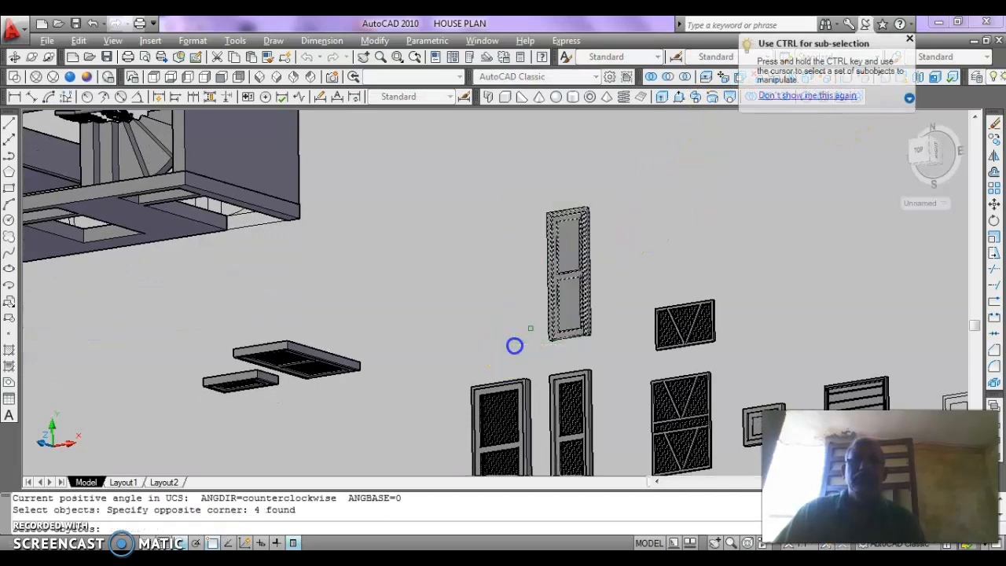
key(Return)
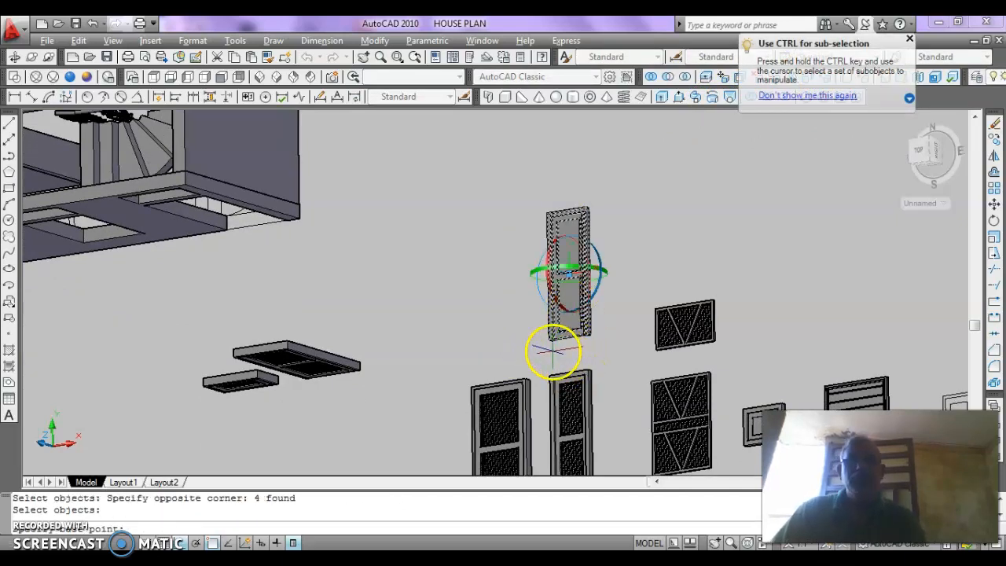
scroll(552, 338, up, 3)
scroll(553, 339, up, 2)
click(538, 344)
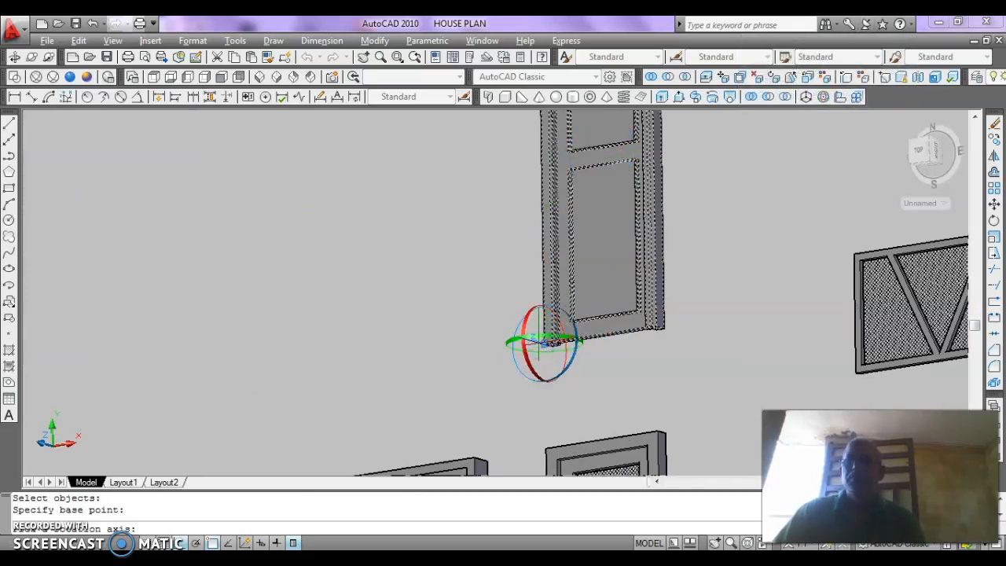
click(525, 364)
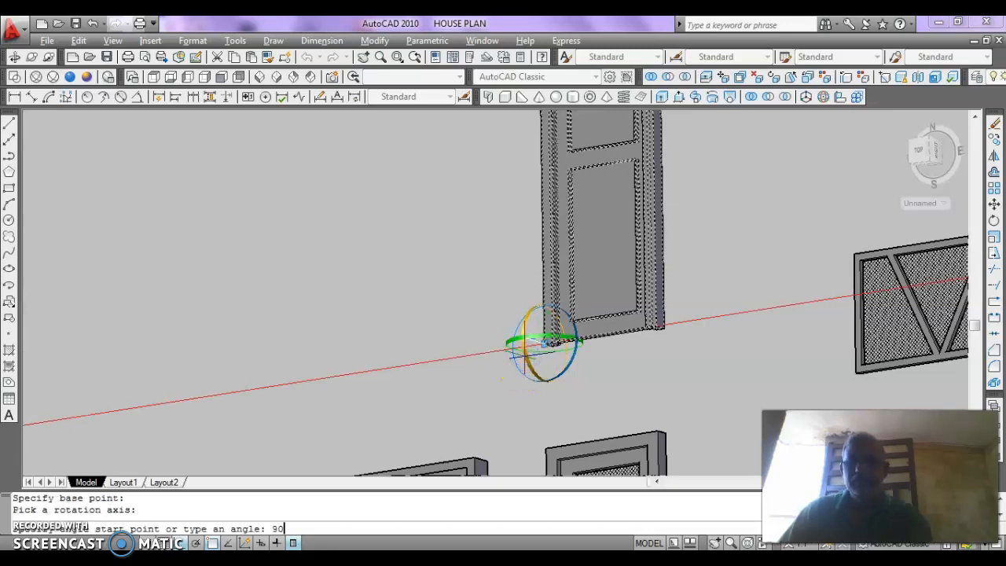
key(Return)
key(Escape)
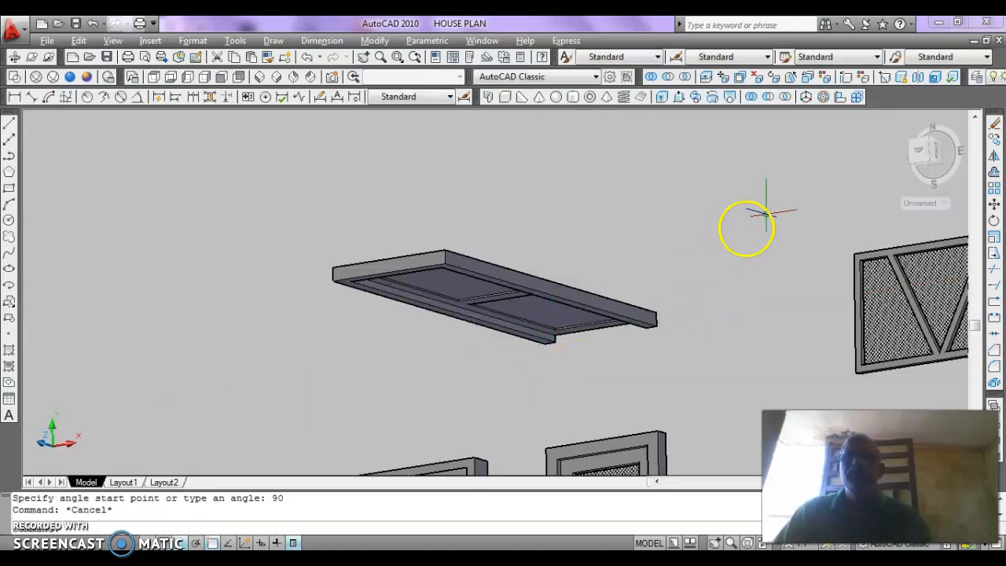
Rotate the same two-panel door 90 degrees in plan about its outer frame corner, reusing the previous selection
click(994, 221)
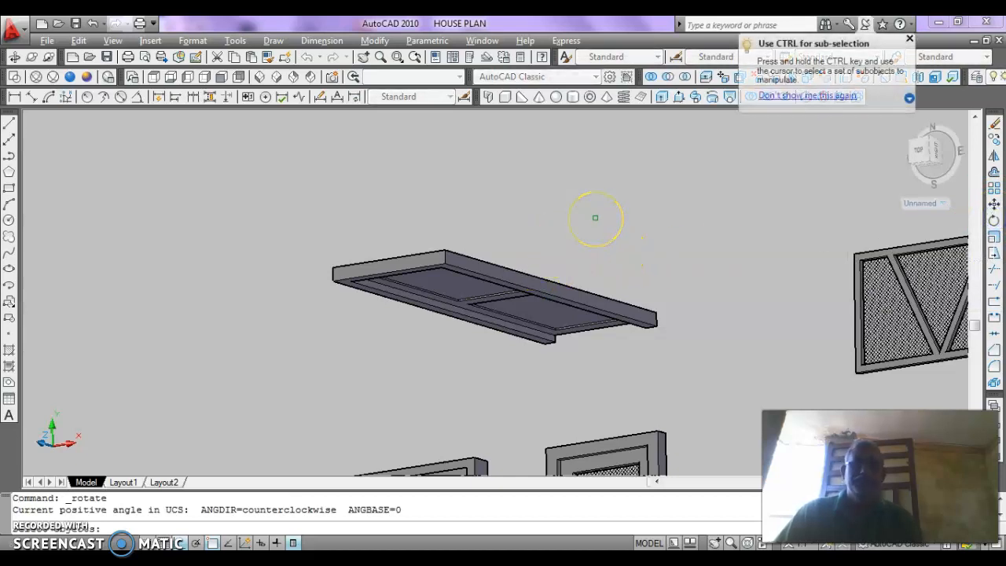
text(p)
key(Return)
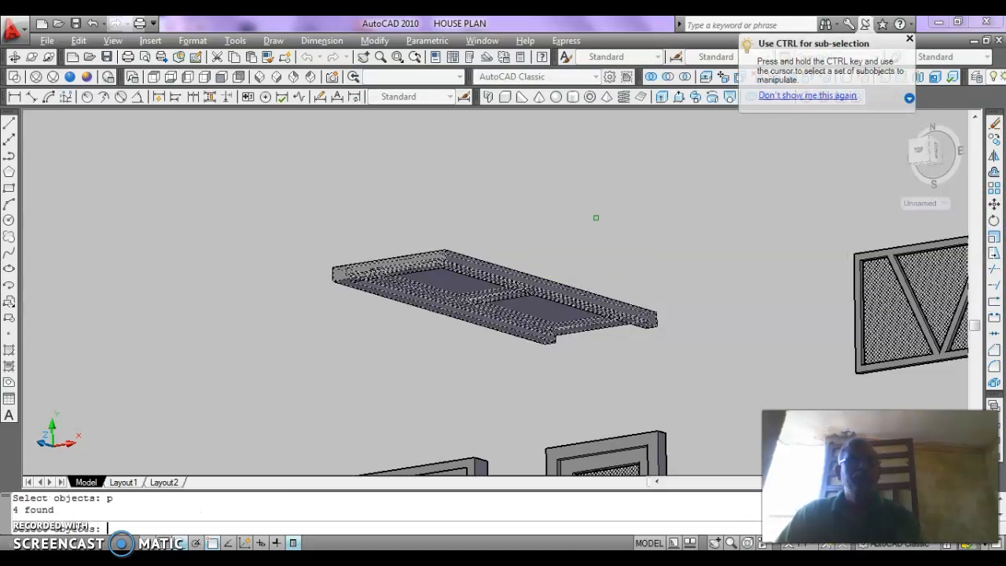
key(Return)
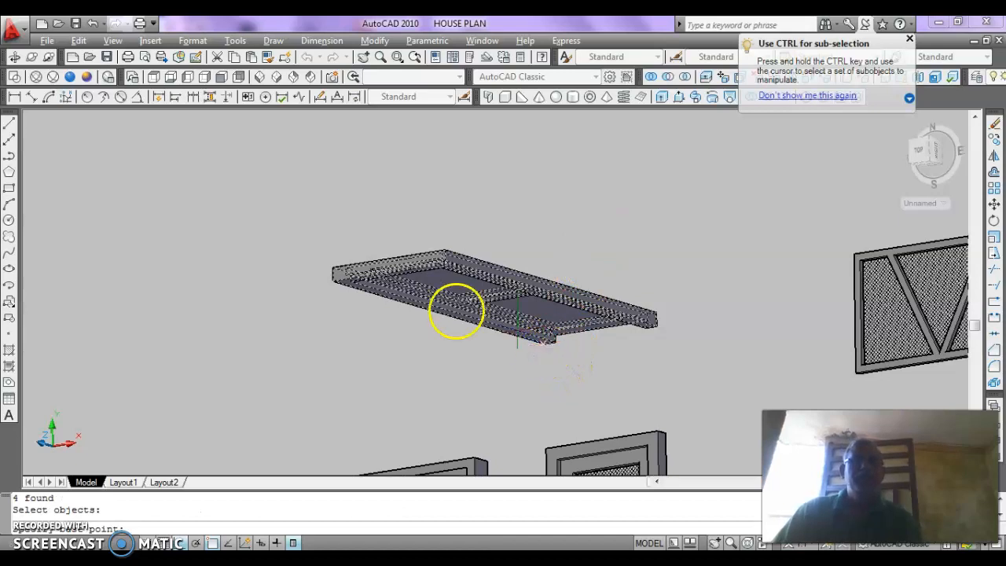
click(333, 278)
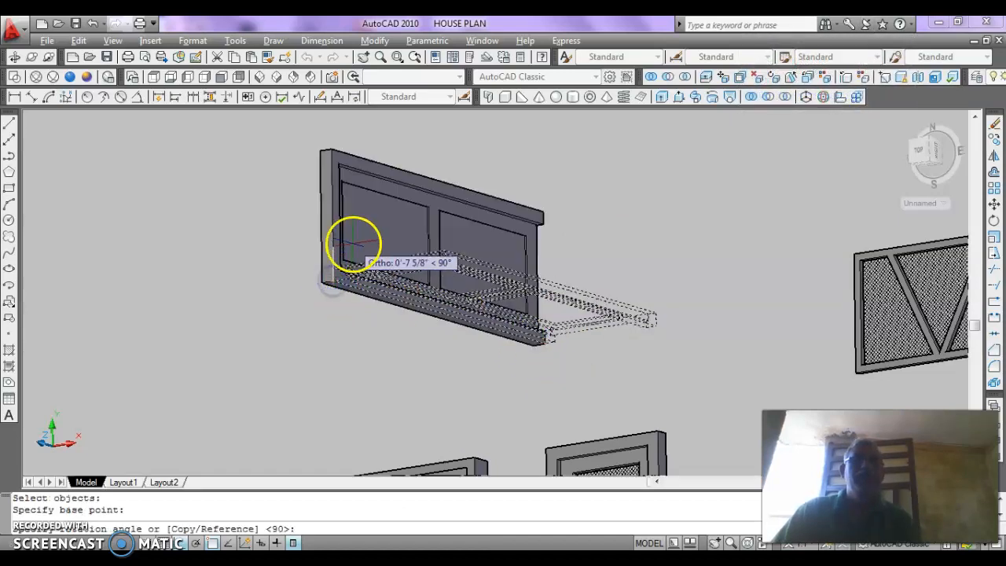
click(358, 142)
Copy the rotated two-panel door by its frame corner into the wall opening nearest the house's front edge
scroll(526, 228, down, 1)
middle_drag(538, 240, 503, 128)
mouse_move(595, 416)
middle_down()
mouse_move(594, 346)
mouse_move(590, 359)
middle_up()
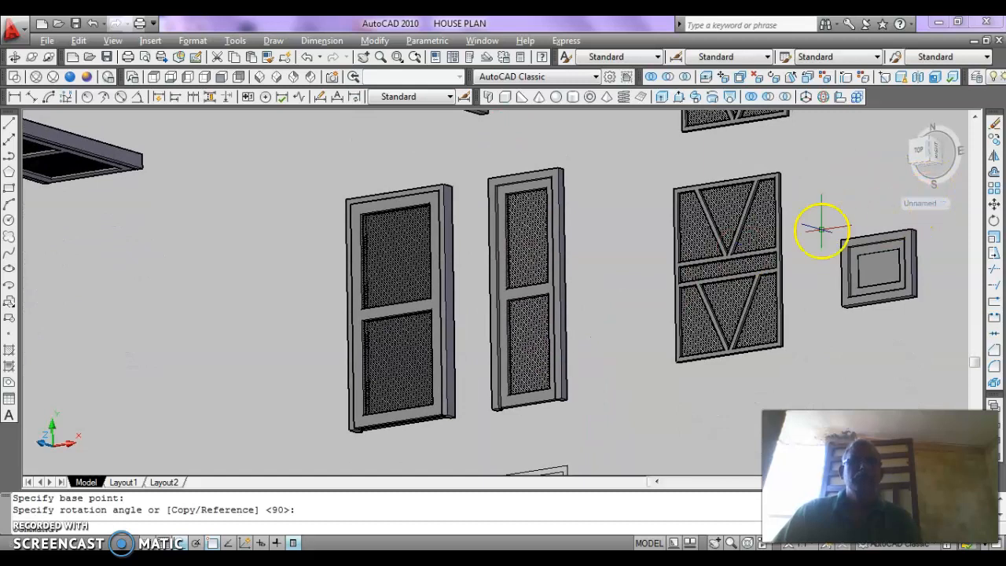
middle_drag(611, 268, 728, 407)
scroll(707, 269, down, 2)
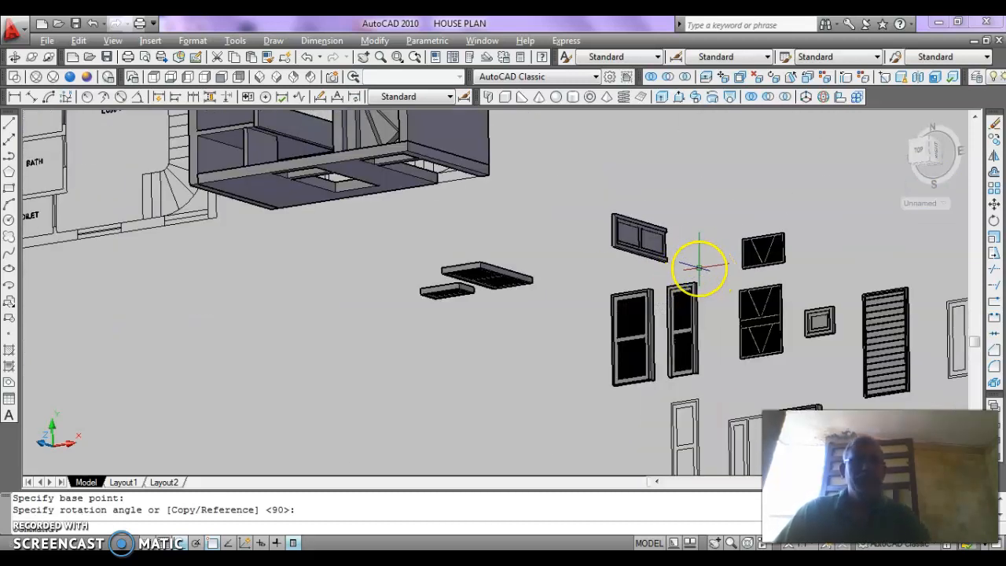
key(Escape)
text(co)
key(Return)
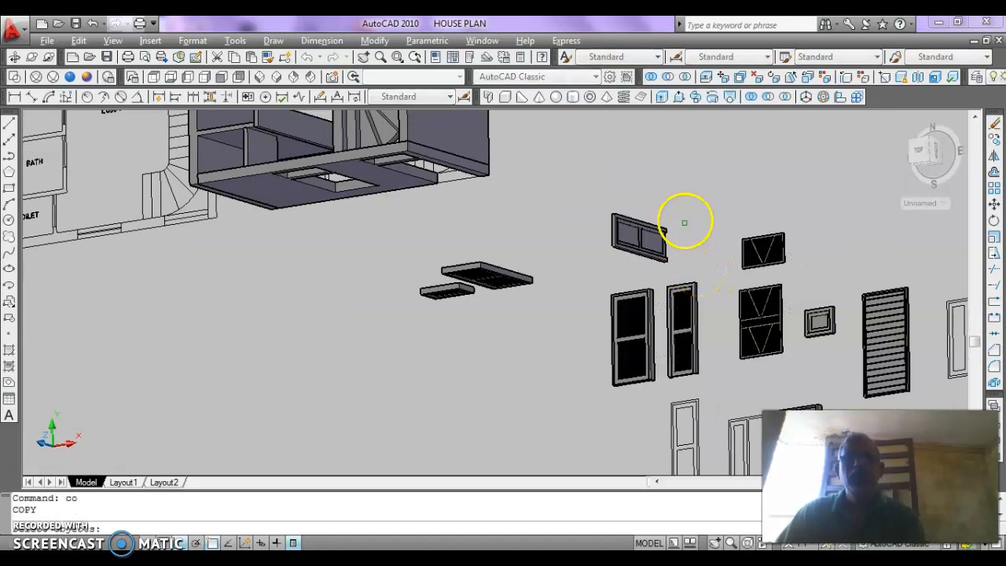
click(687, 210)
click(586, 262)
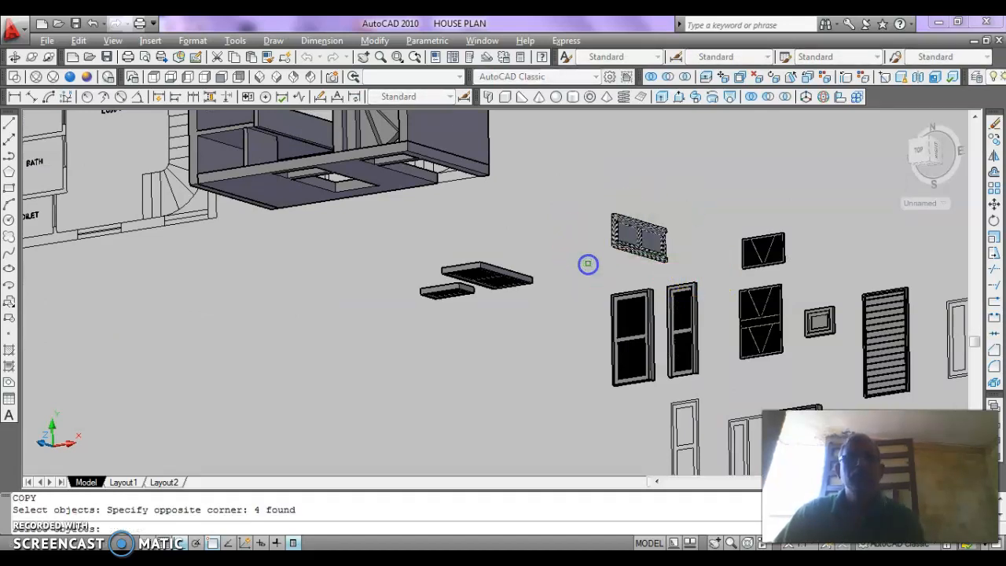
key(Return)
scroll(613, 228, up, 5)
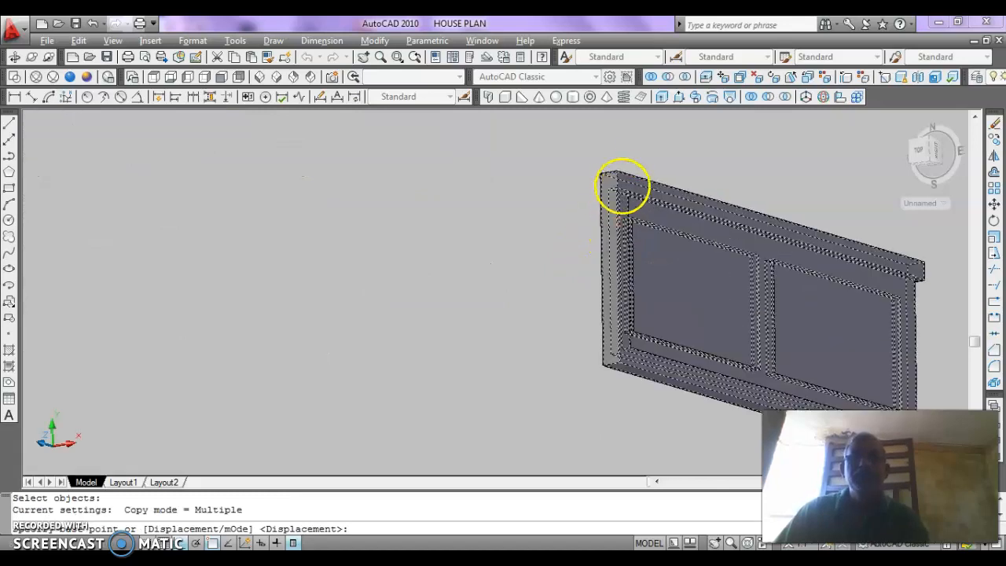
click(623, 172)
scroll(624, 224, down, 6)
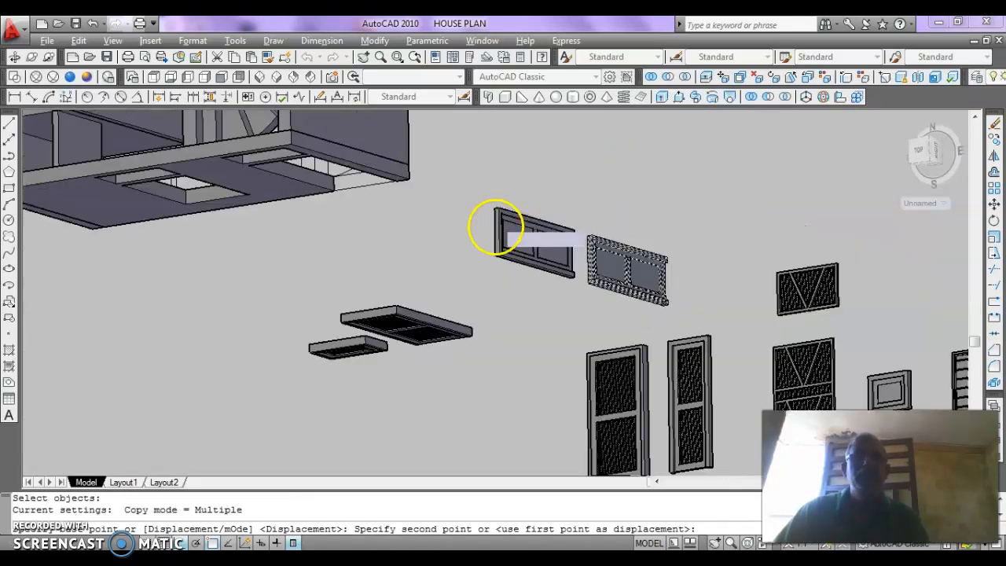
scroll(233, 149, up, 6)
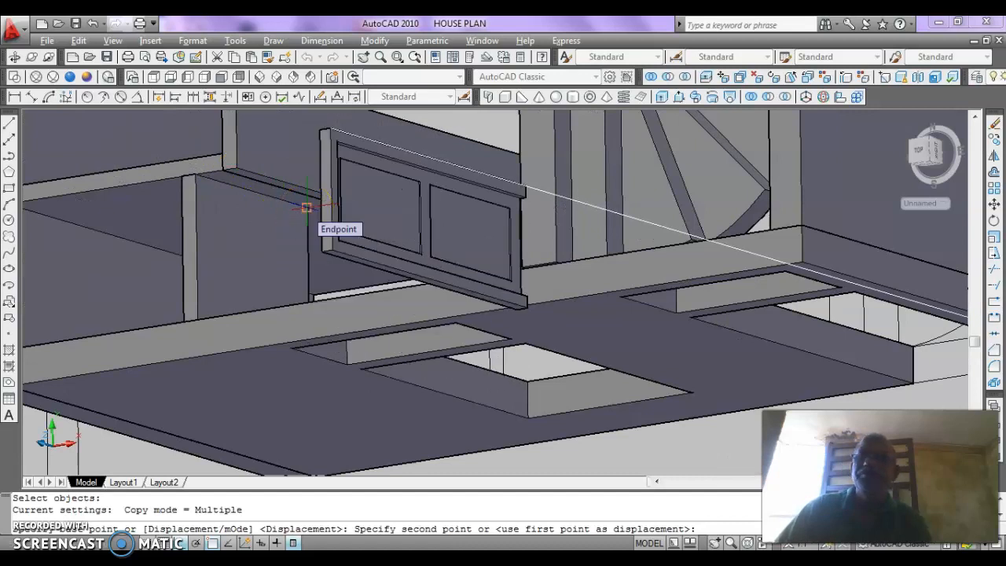
click(306, 207)
Place another copy of the two-panel door in the wall opening facing the staircase and finish copying
middle_drag(310, 231, 371, 402)
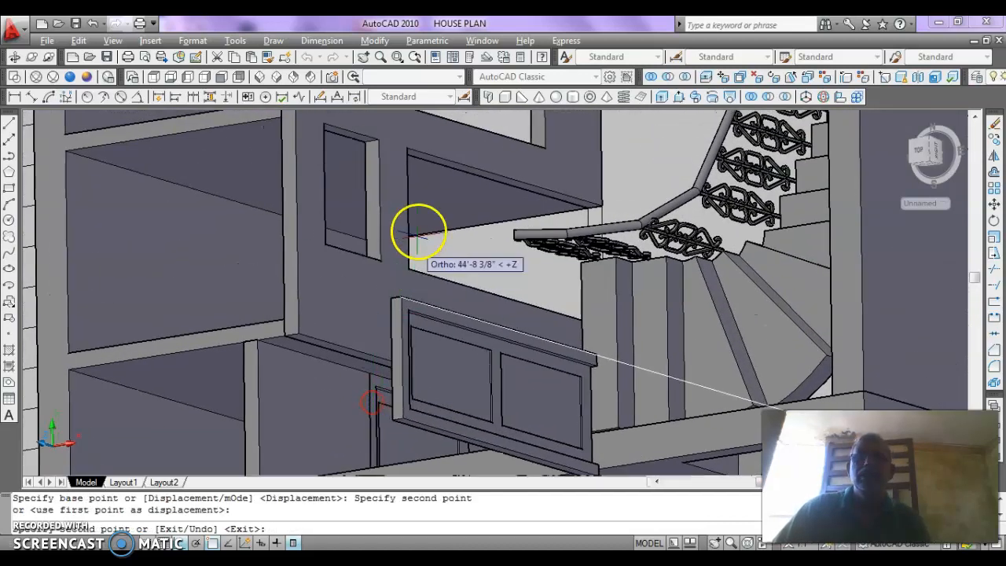
click(409, 151)
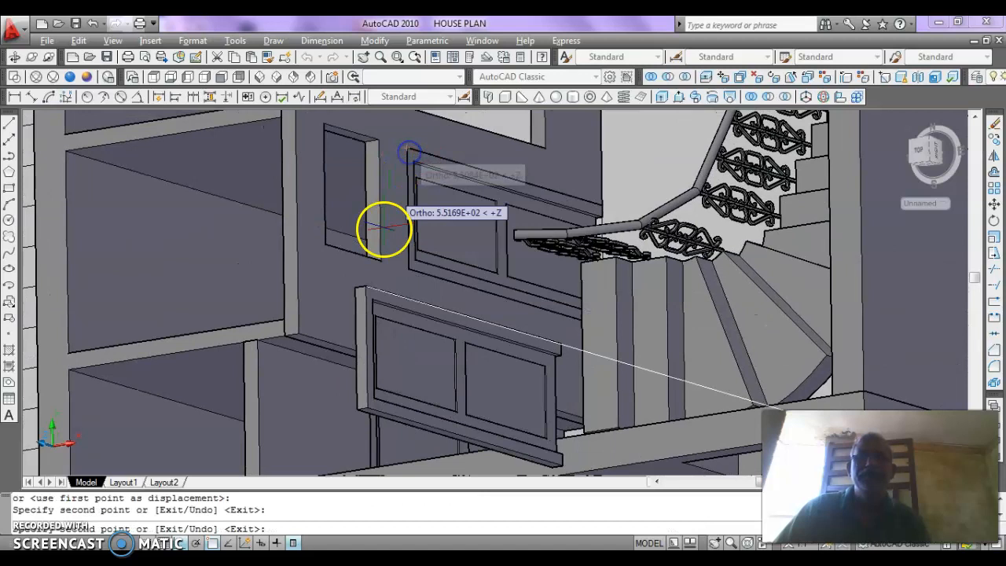
key(Escape)
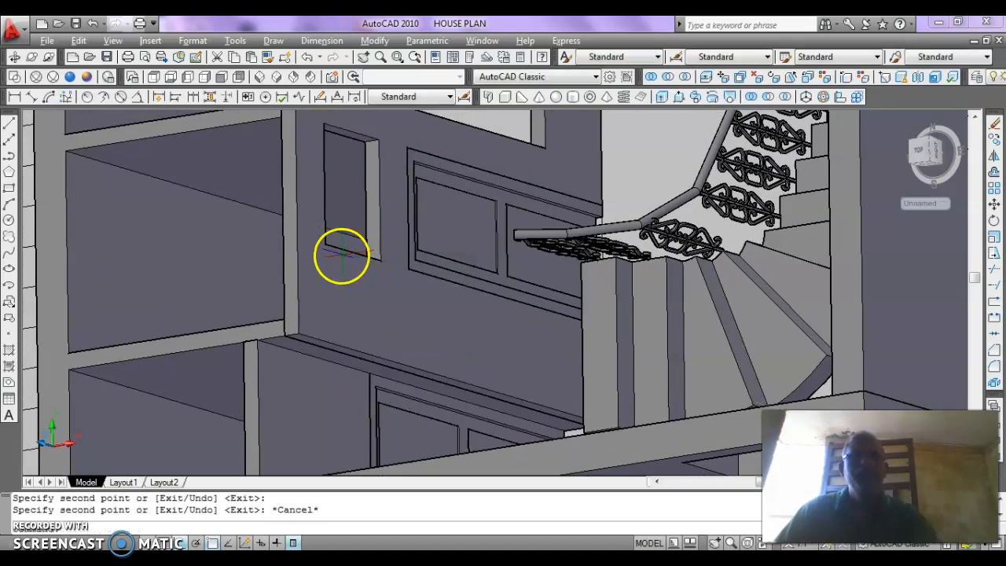
3D-rotate the narrow mesh-panelled door 90 degrees about the red X axis at its lower-left frame corner
scroll(342, 254, down, 5)
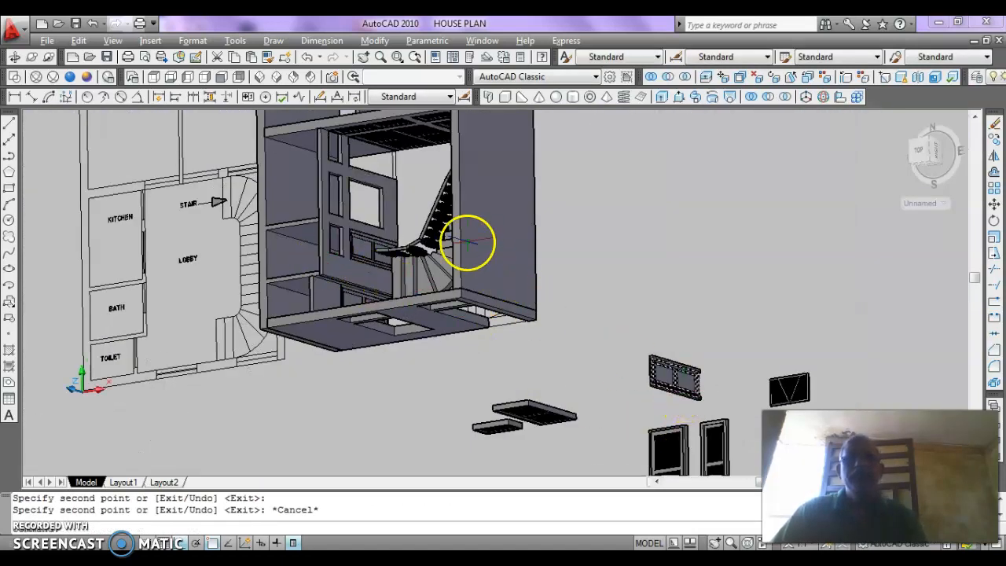
middle_drag(622, 373, 505, 218)
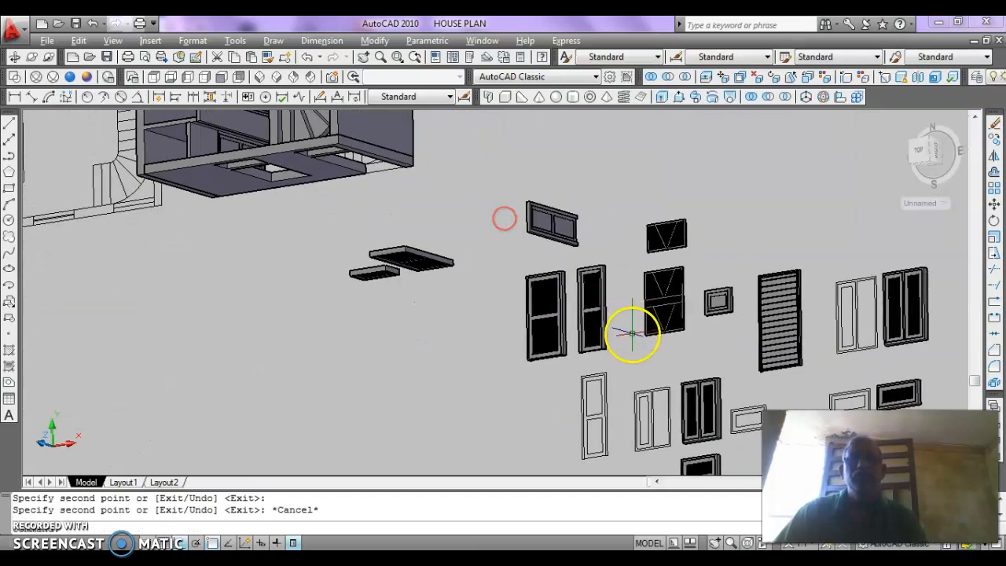
scroll(633, 334, up, 4)
key(Escape)
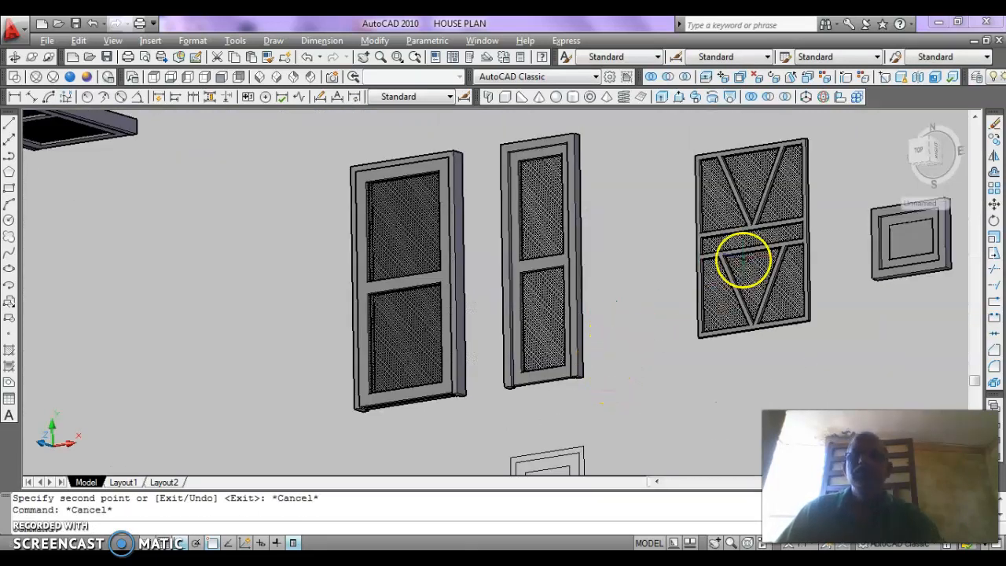
click(822, 97)
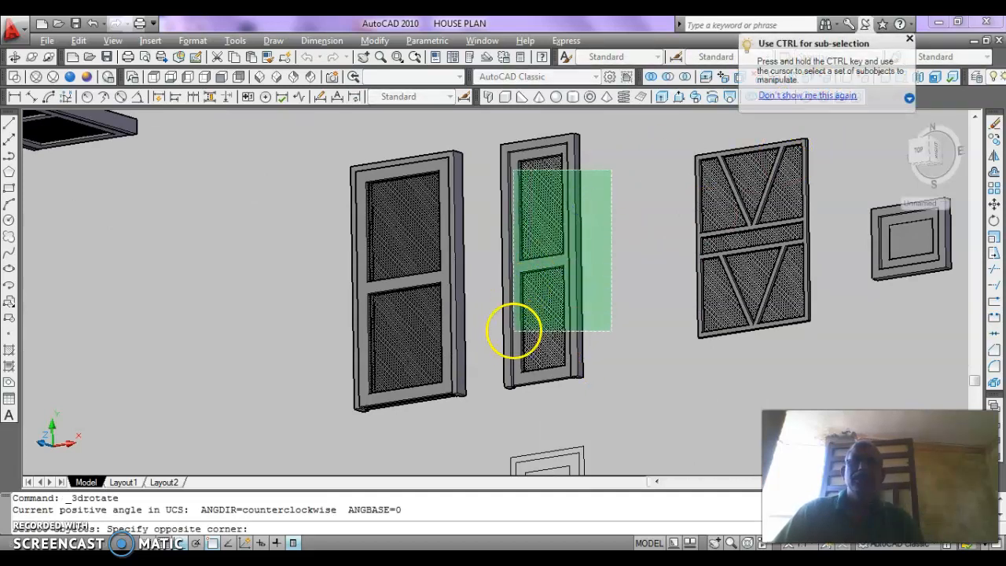
click(500, 347)
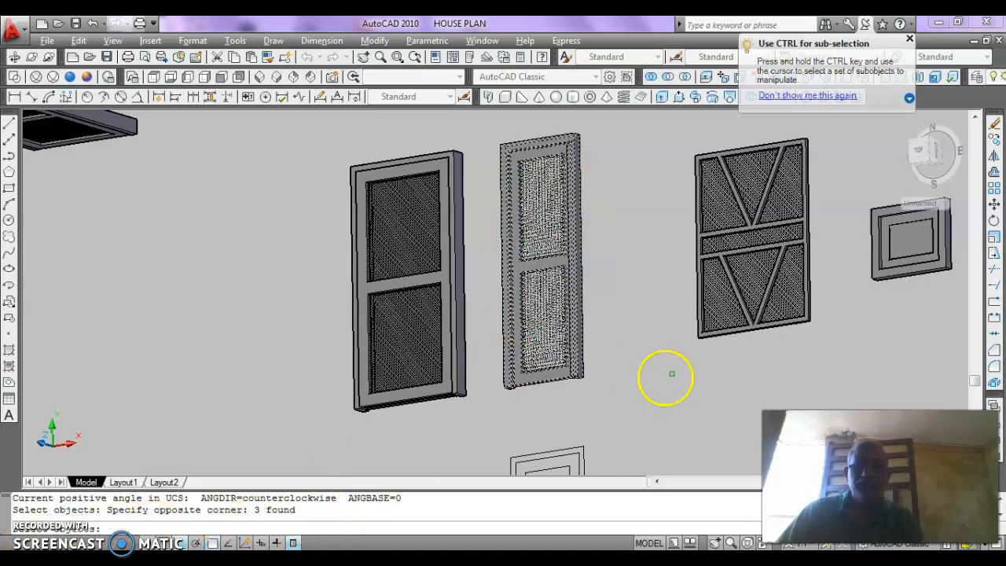
key(Return)
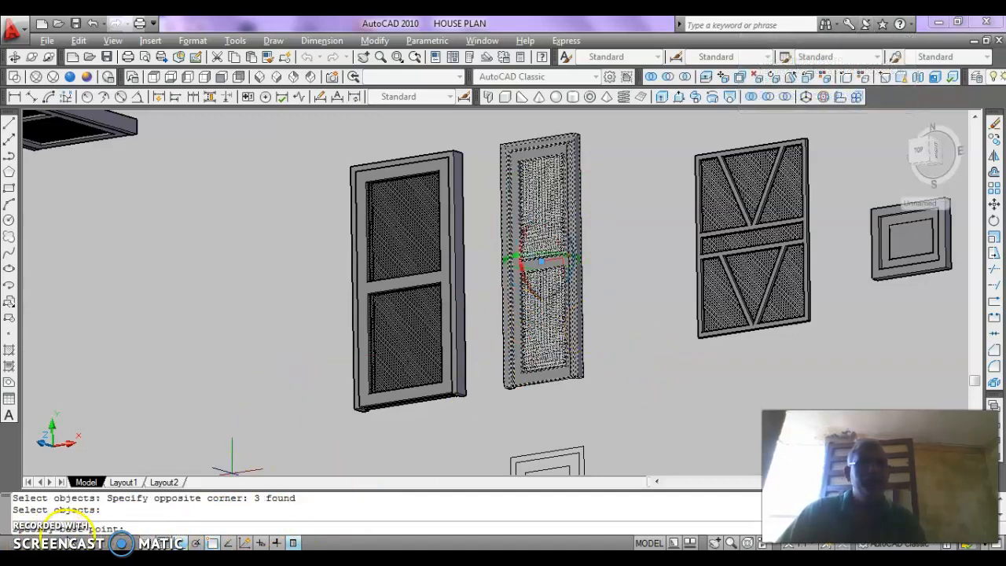
click(505, 386)
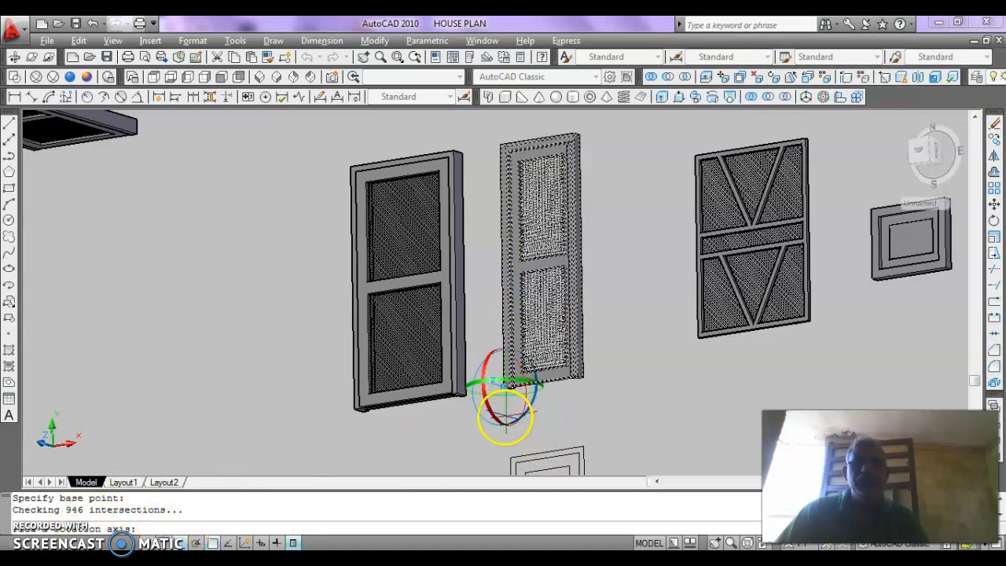
click(490, 411)
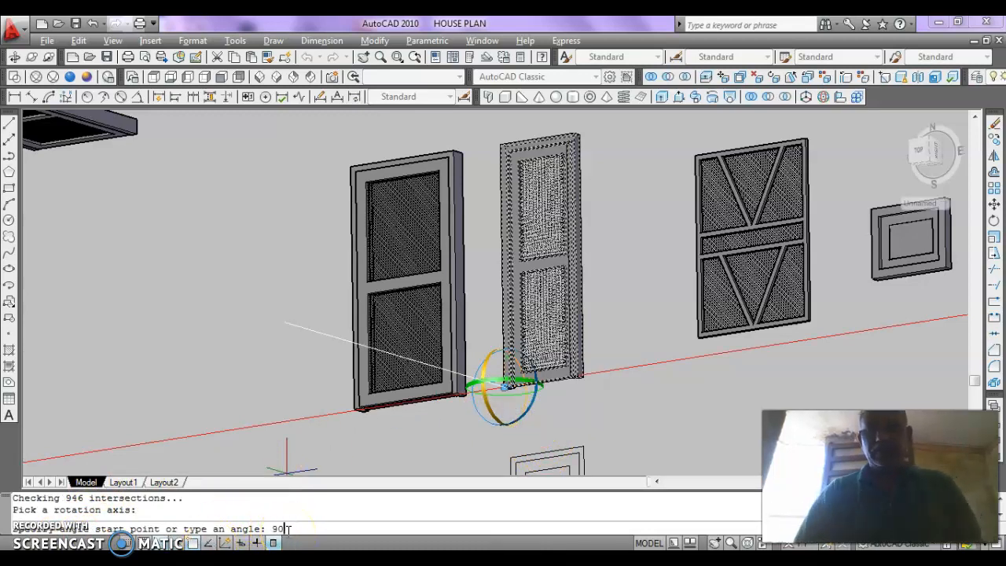
key(Return)
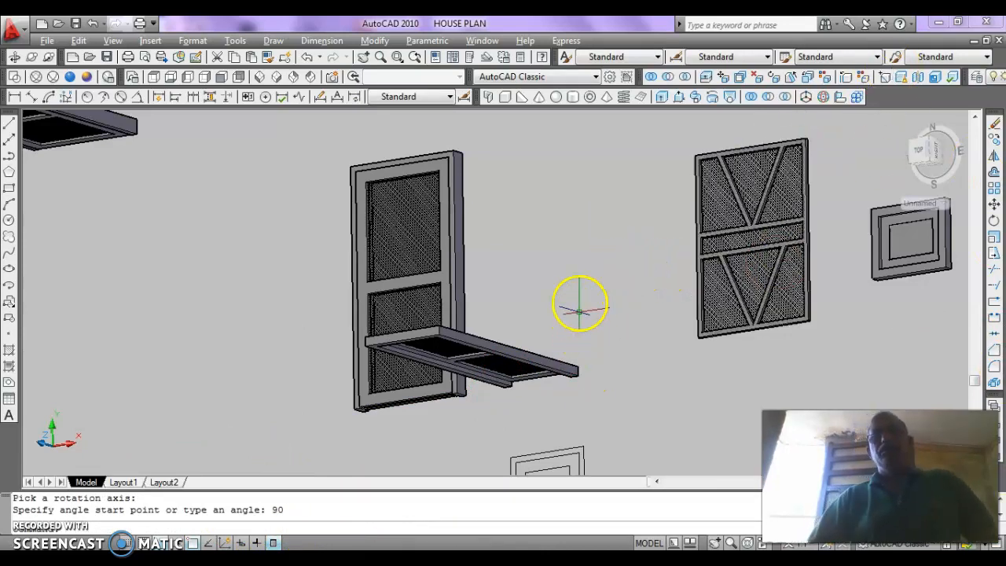
Rotate the narrow mesh-panelled door 90 degrees in plan about its lower-left frame corner
click(32, 56)
drag(377, 253, 434, 244)
drag(454, 292, 442, 195)
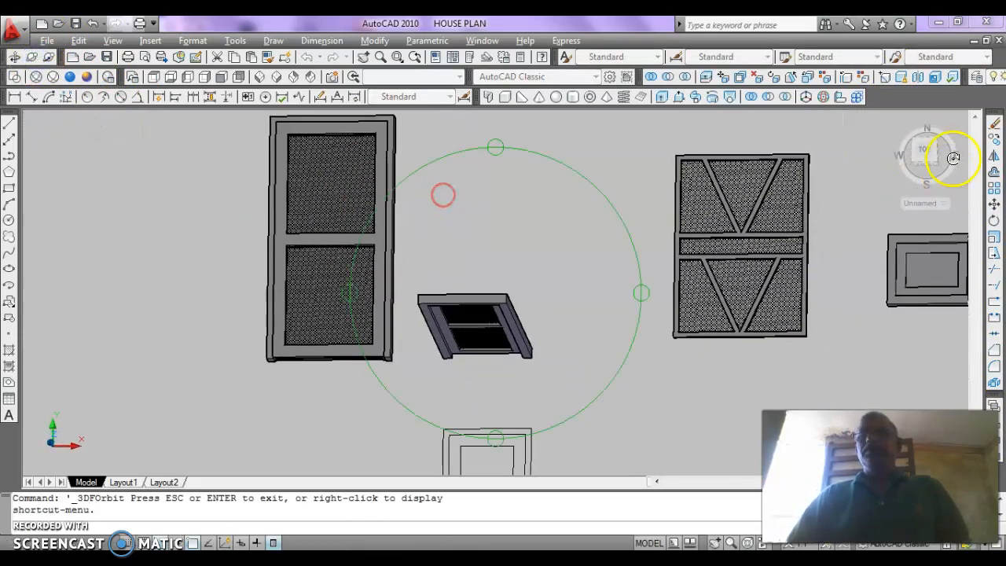
click(995, 221)
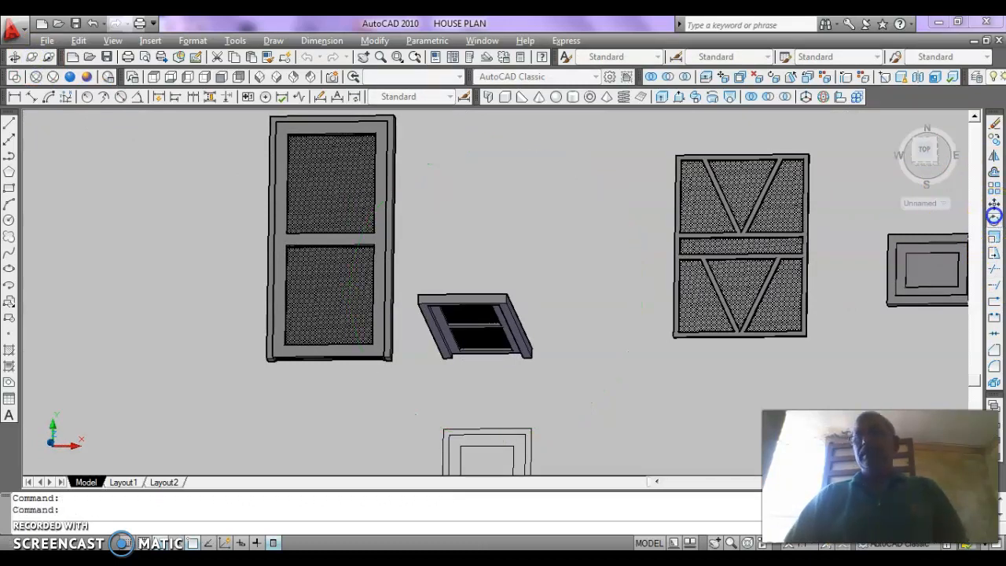
click(503, 269)
click(430, 365)
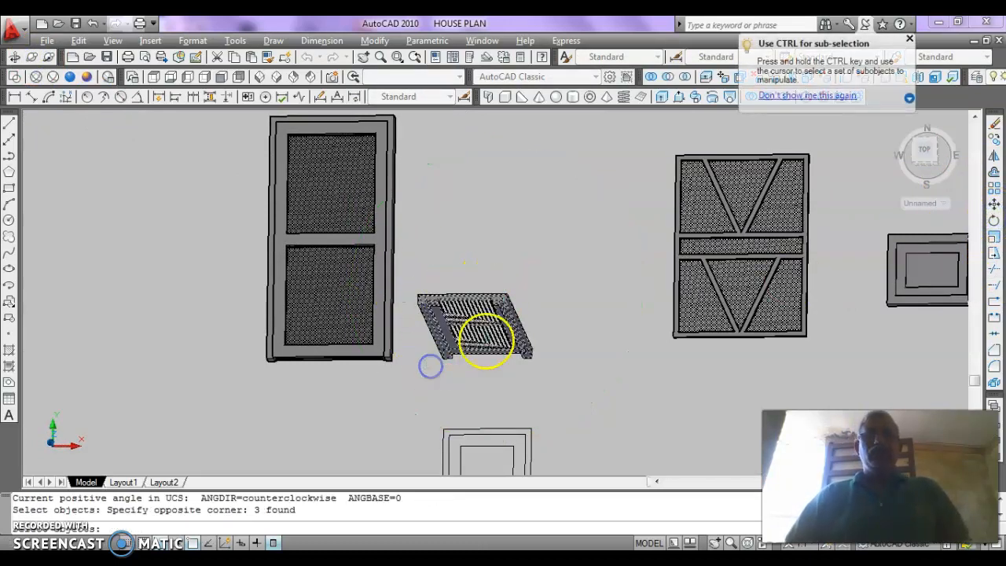
key(Return)
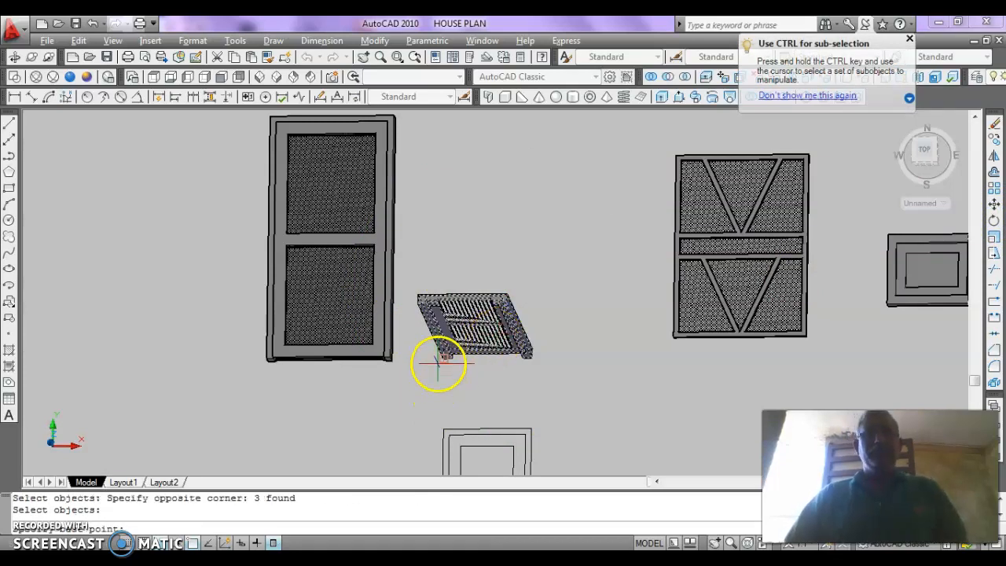
click(444, 357)
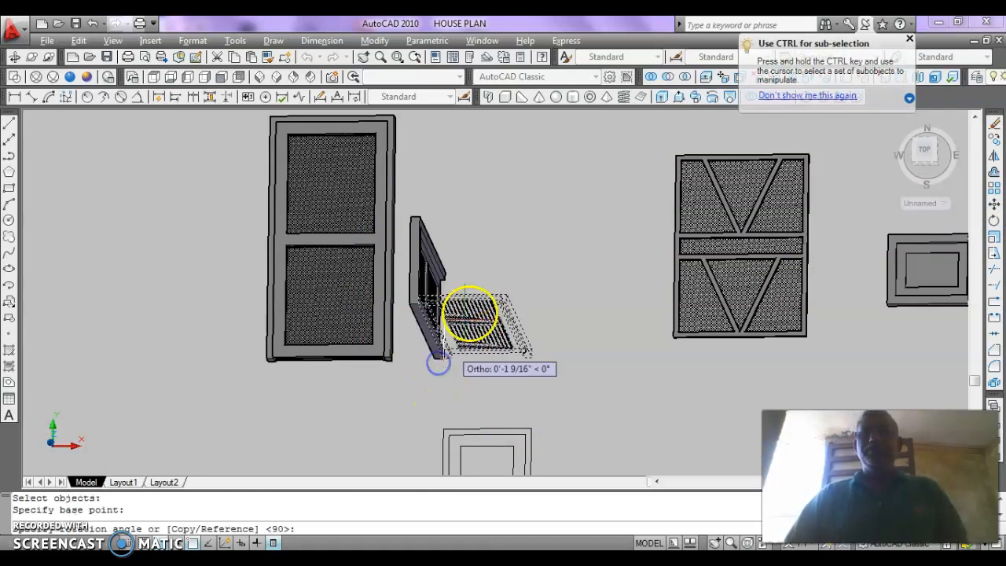
click(493, 254)
key(Escape)
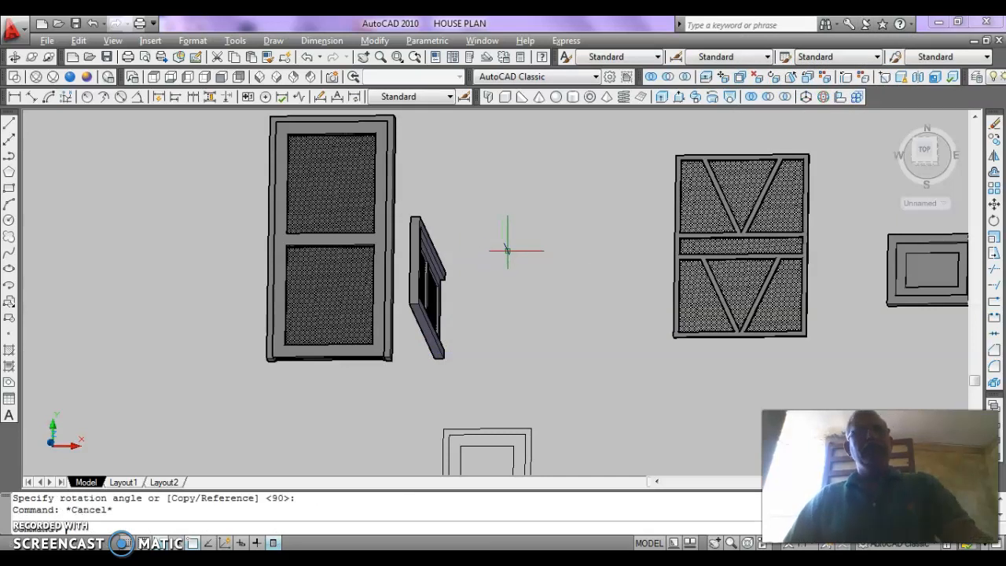
Copy the rotated narrow door, reusing the previous selection, from its upper frame endpoint into the lobby side-wall opening beside the rear mesh-panelled doors
text(co)
key(Return)
text(p)
key(Return)
key(Return)
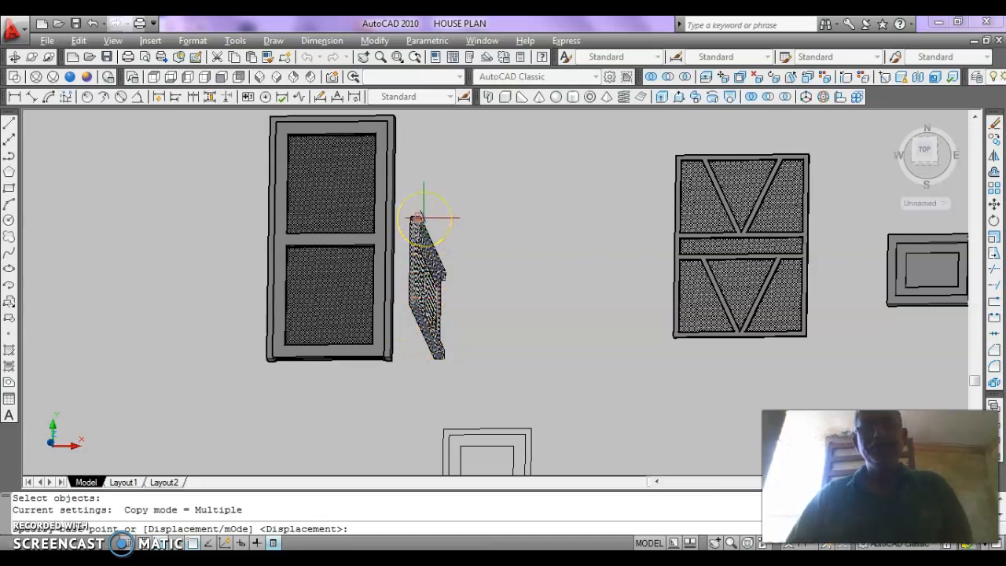
scroll(424, 217, down, 1)
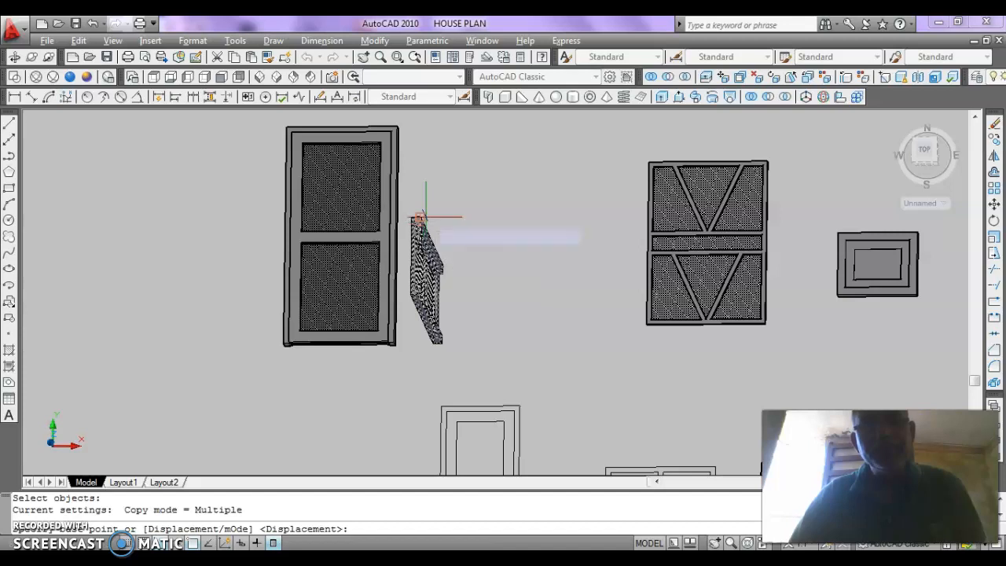
scroll(423, 220, down, 2)
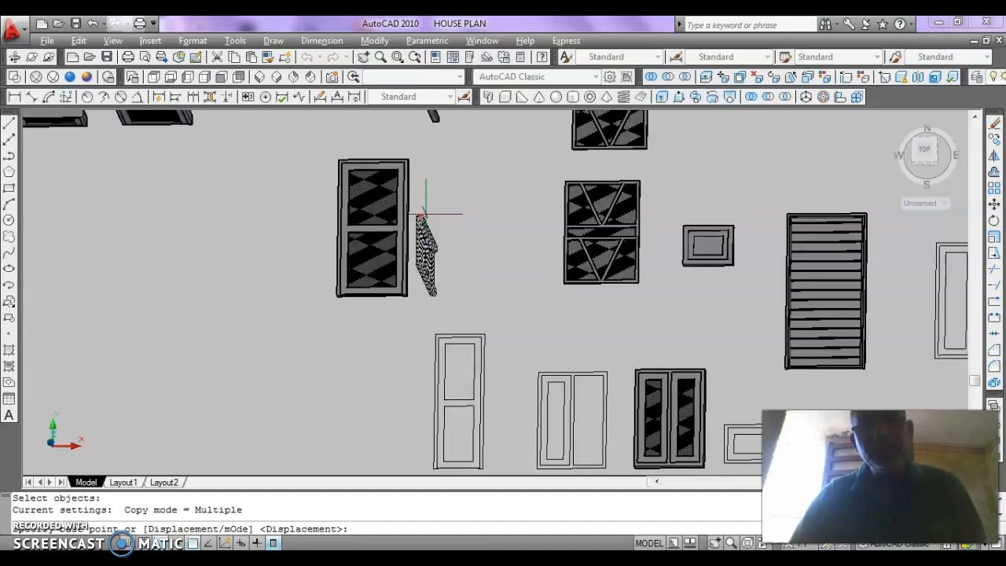
scroll(460, 263, up, 2)
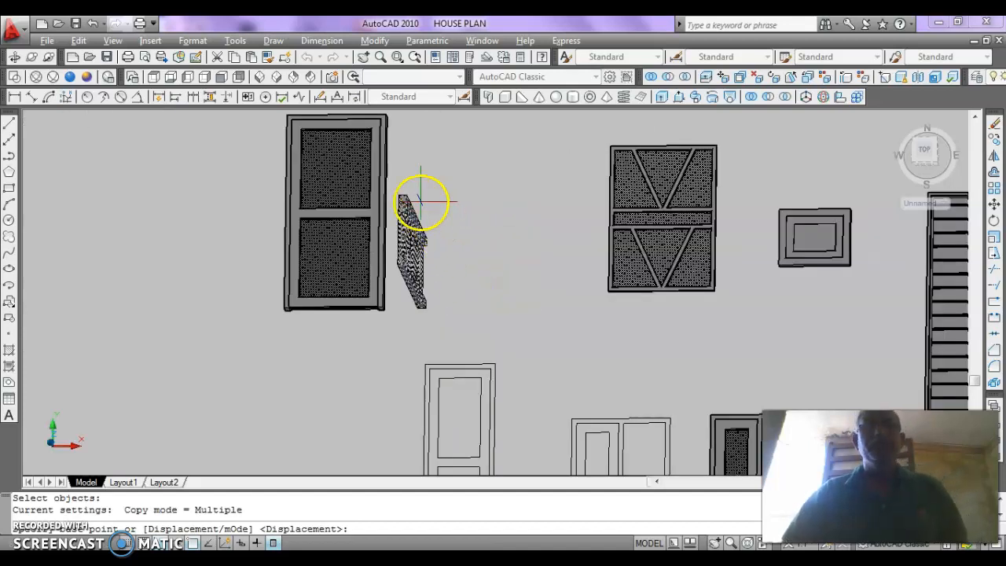
middle_drag(422, 203, 435, 300)
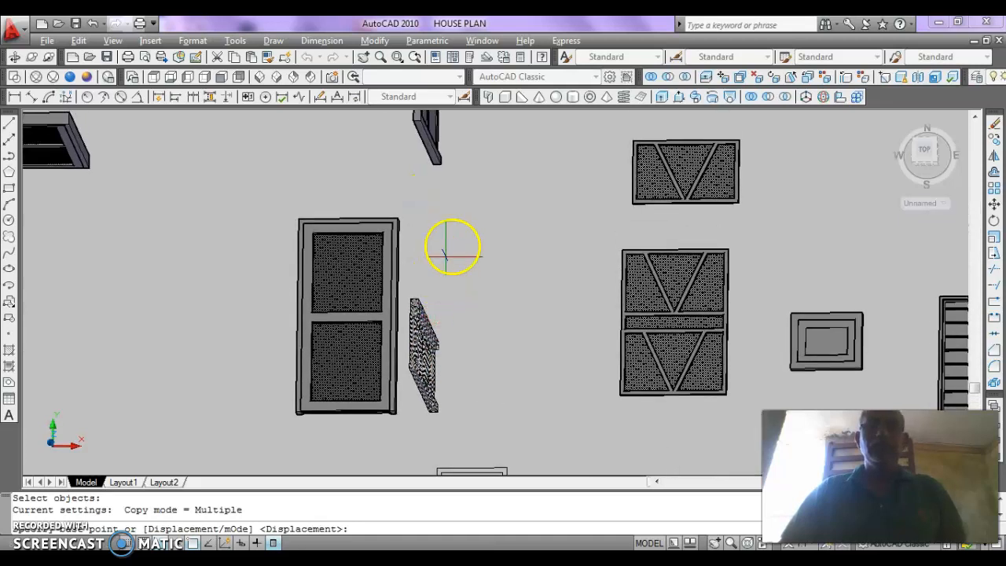
key(Return)
click(419, 299)
scroll(520, 296, down, 4)
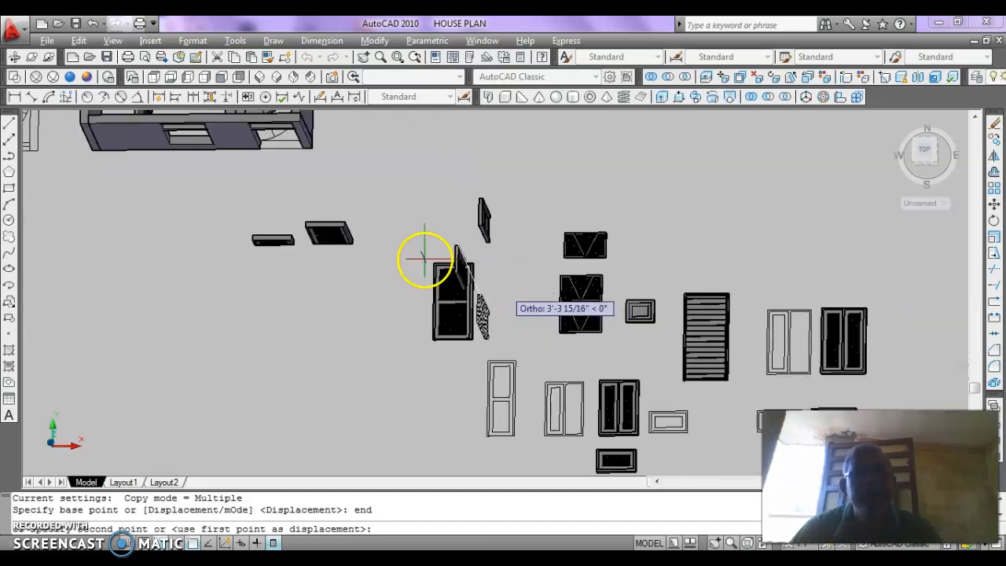
middle_drag(299, 225, 428, 431)
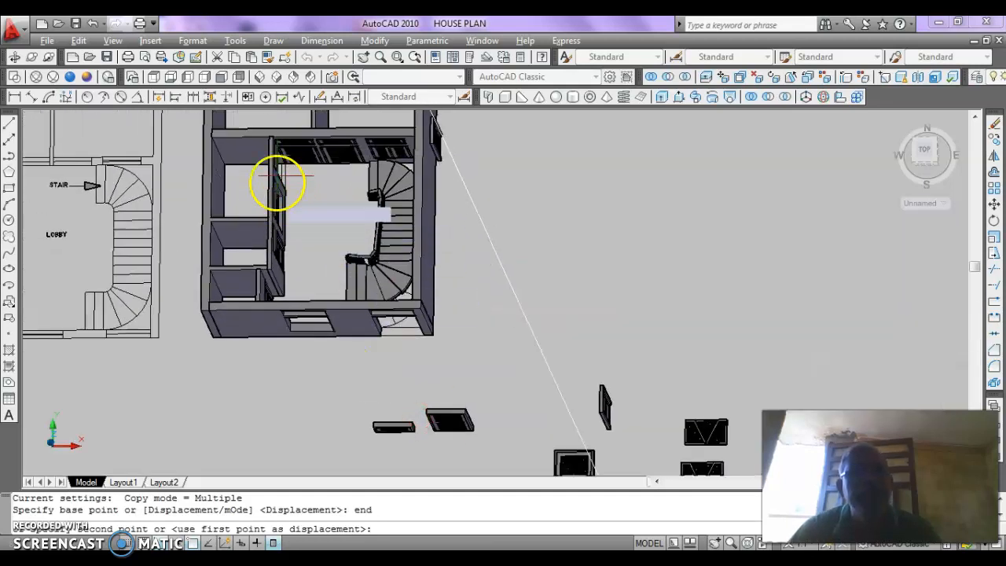
scroll(294, 167, up, 3)
scroll(295, 167, up, 3)
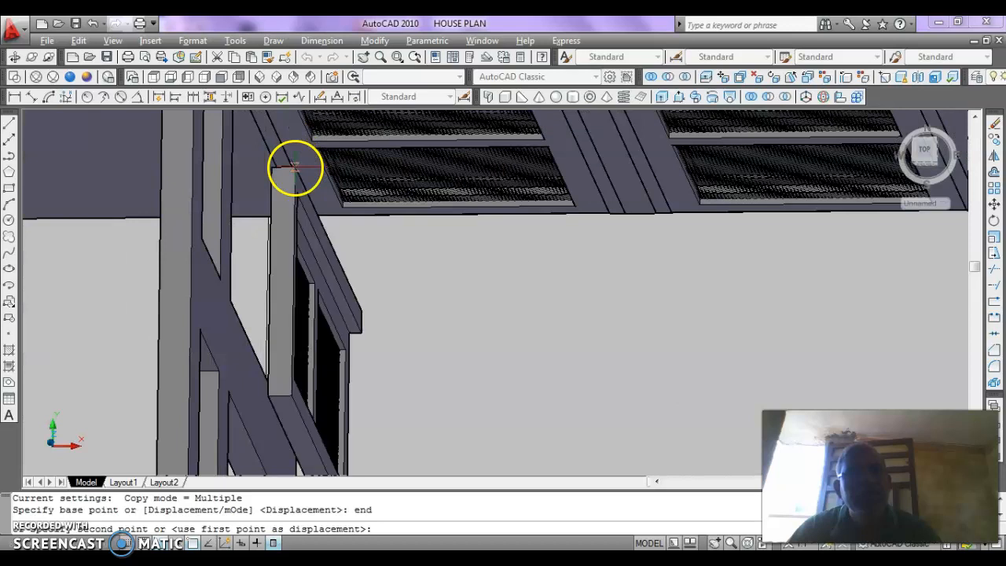
middle_drag(254, 259, 279, 415)
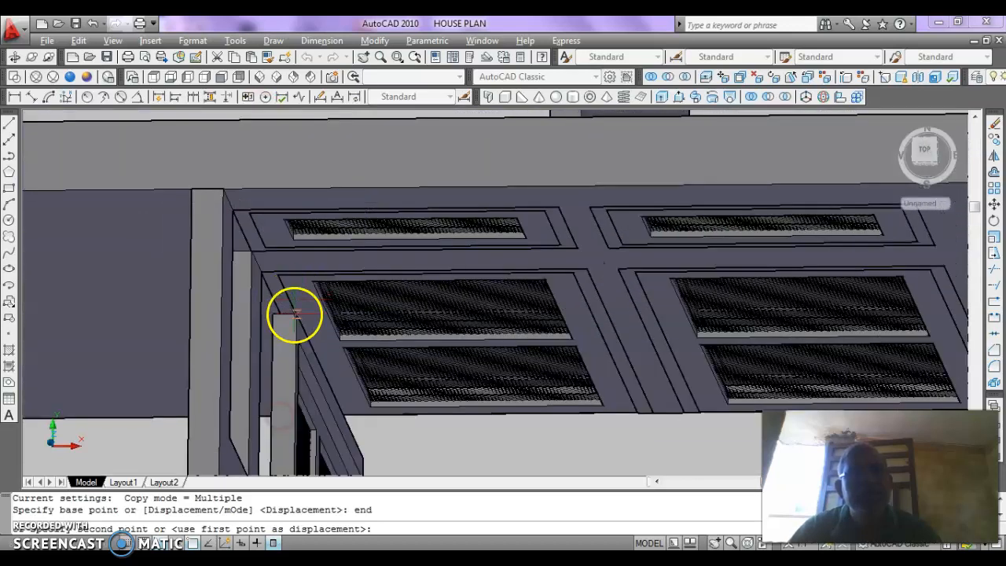
click(260, 271)
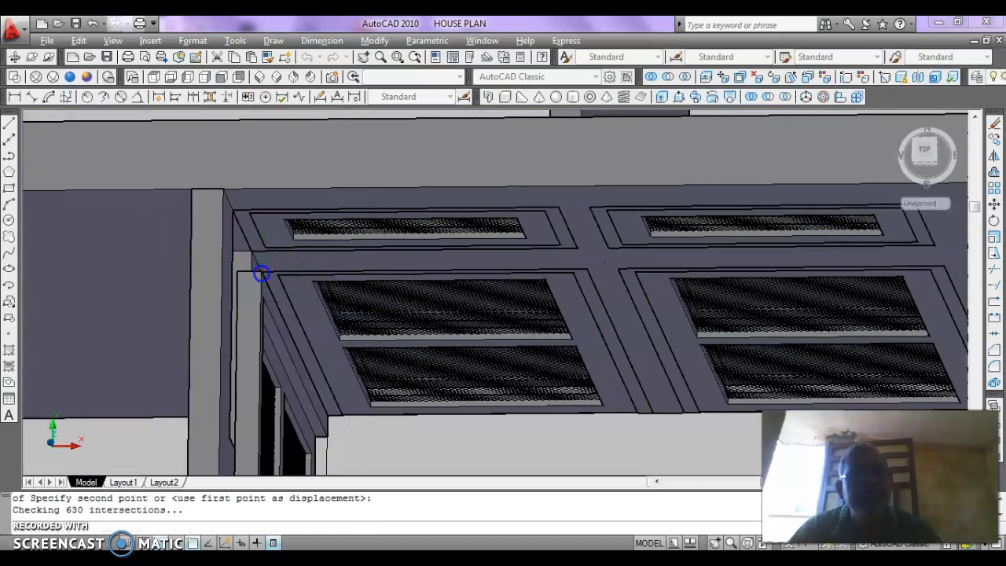
key(Escape)
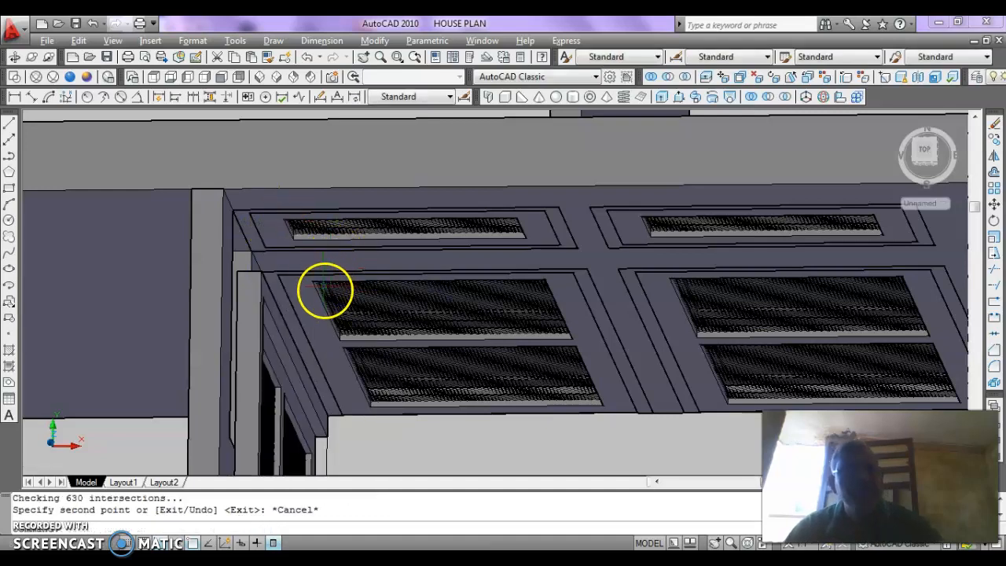
Inspect the copied narrow door in its opening and return to the loose door and window models
scroll(321, 296, up, 3)
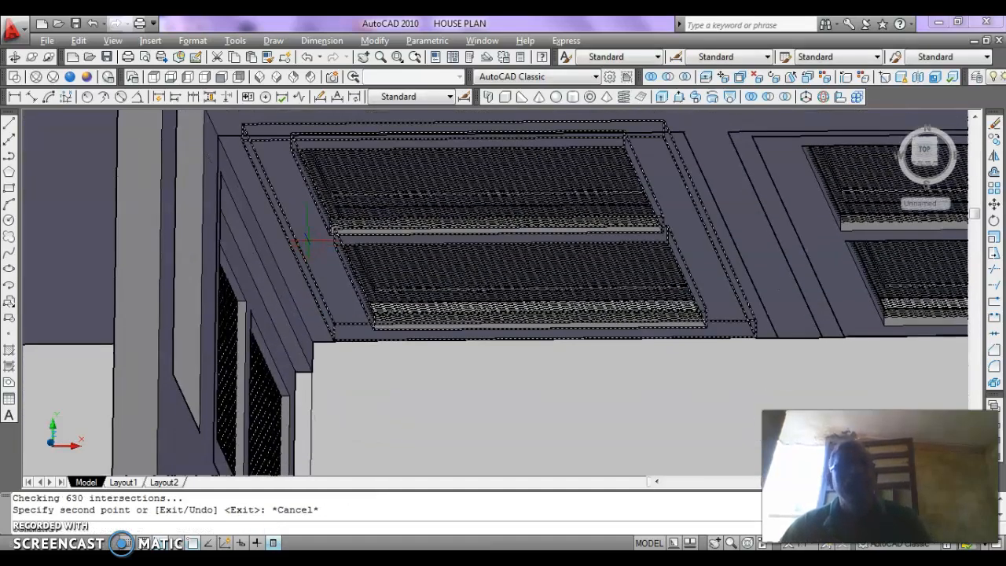
scroll(308, 240, down, 5)
middle_drag(335, 377, 285, 317)
scroll(313, 314, down, 5)
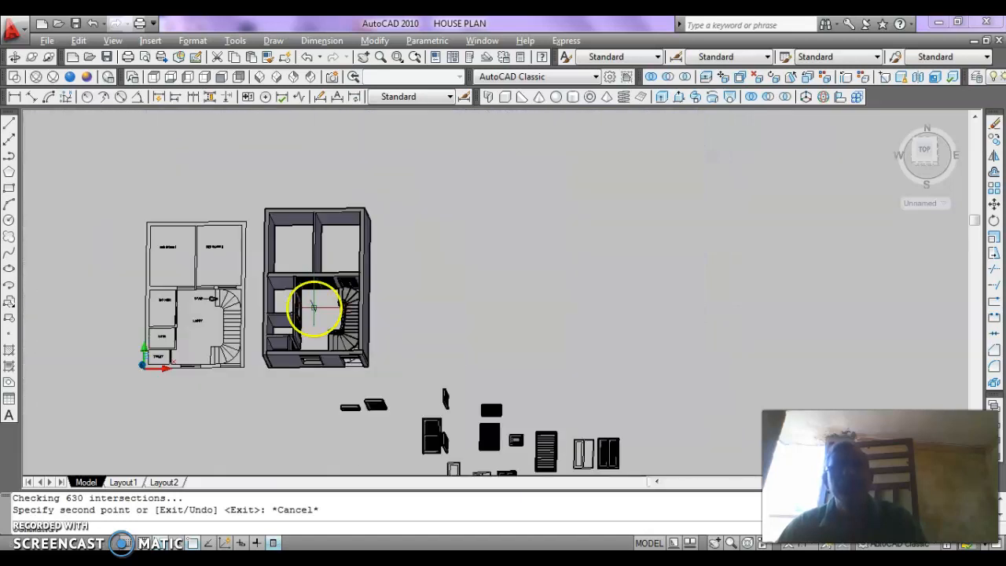
middle_drag(416, 369, 483, 259)
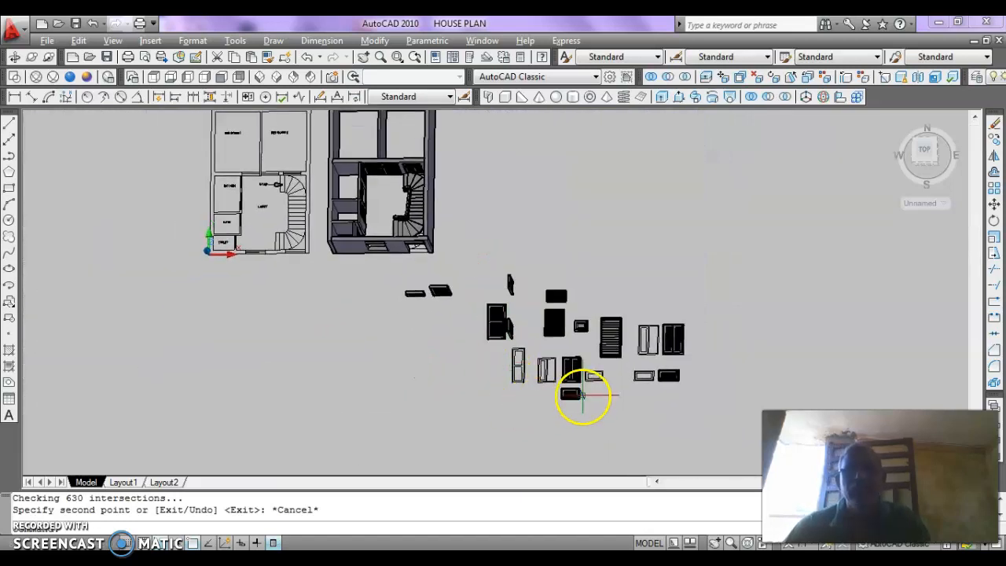
scroll(561, 341, up, 6)
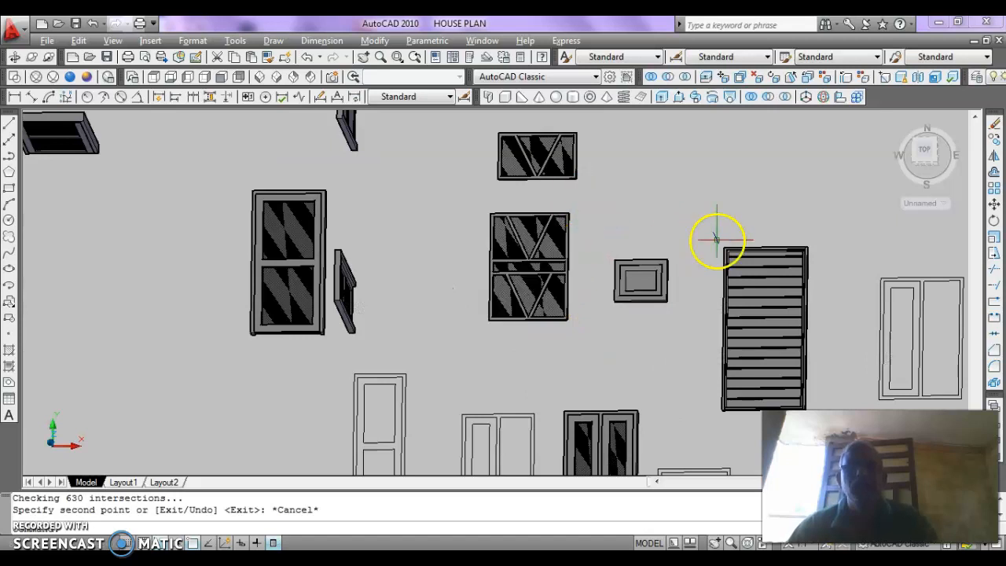
key(Escape)
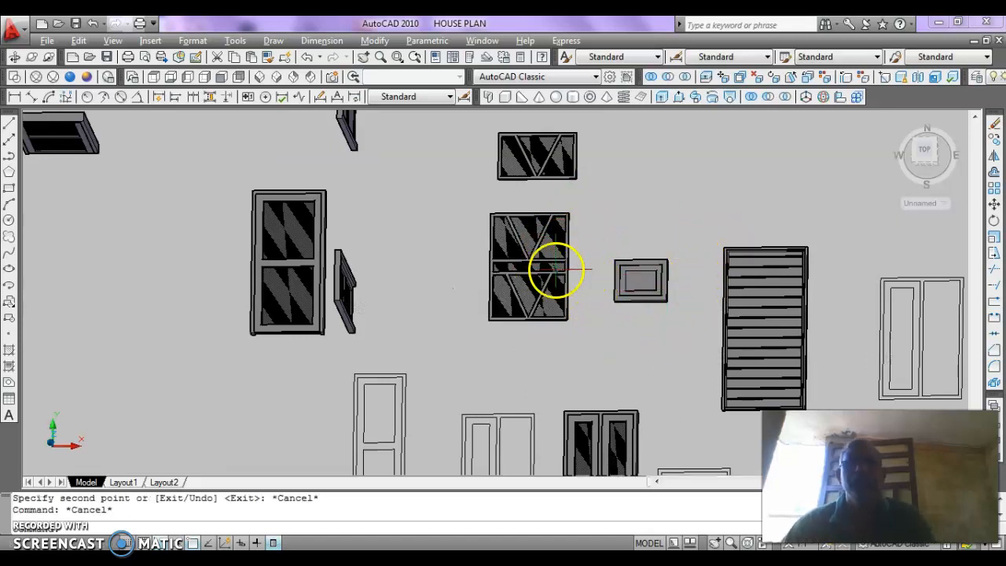